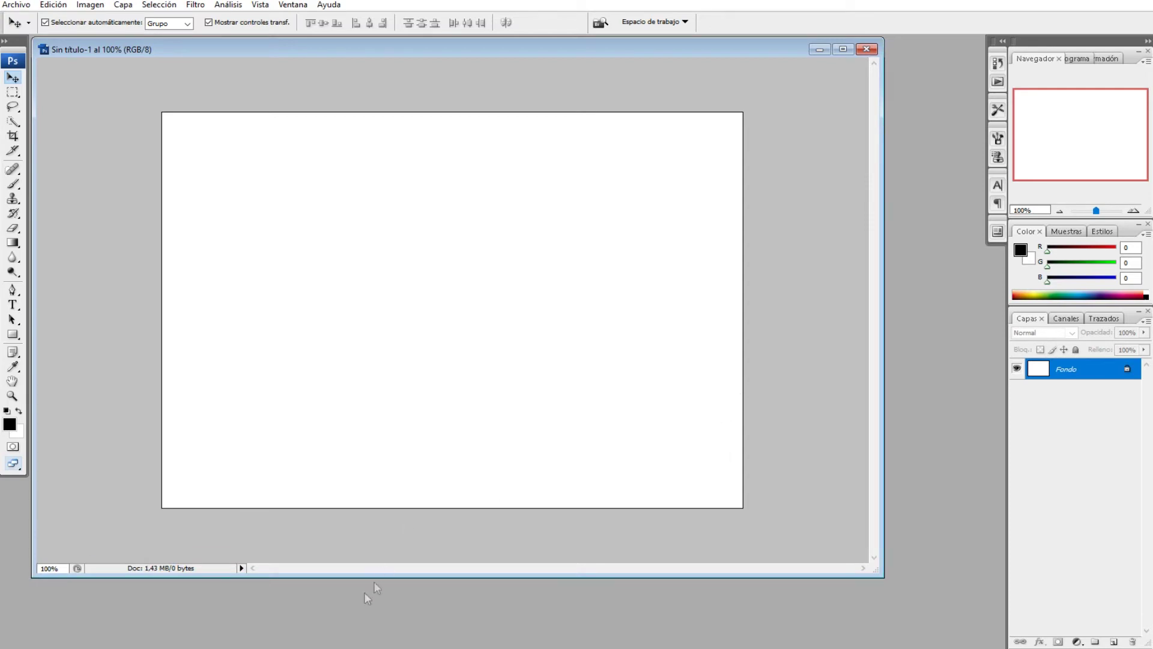
# - Open the image 023963296 from the Imagenes folder and copy it into the blank document Sin título-1 as a new layer
pyautogui.click(315, 647)
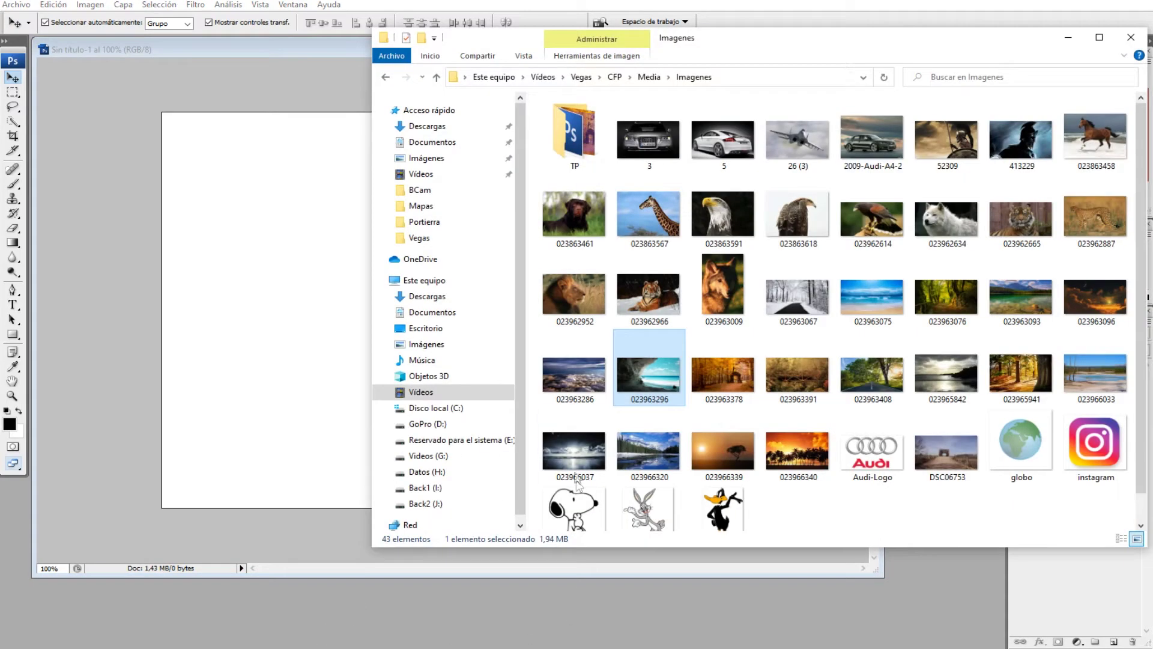
pyautogui.moveTo(631, 376); pyautogui.dragTo(281, 289)
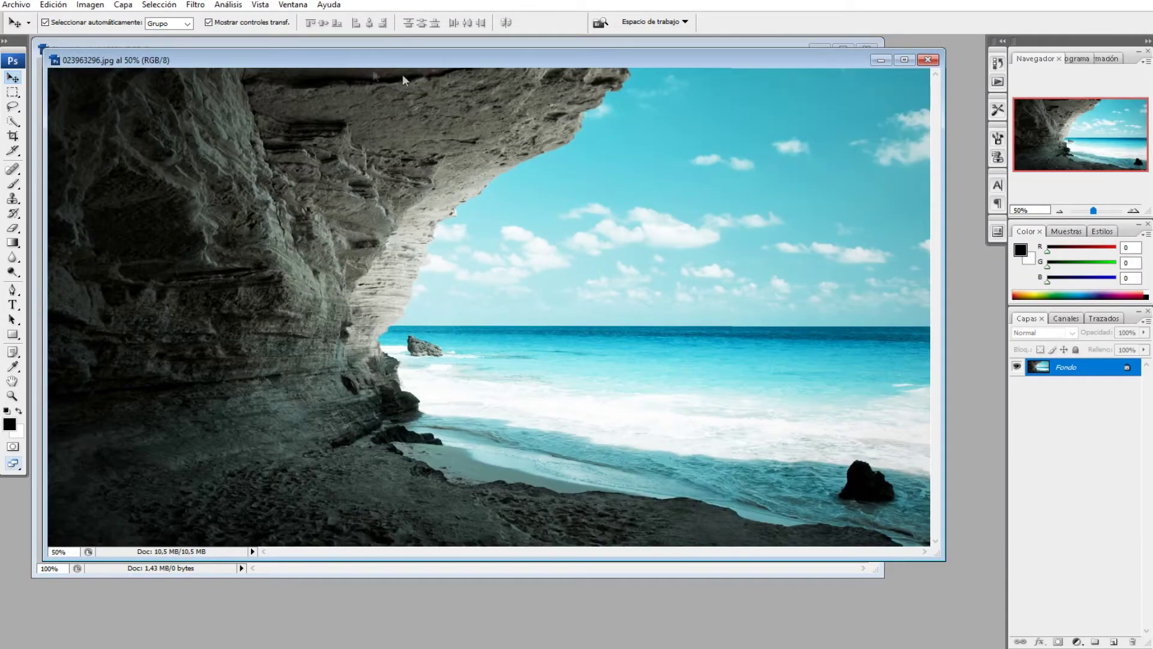
pyautogui.moveTo(324, 62); pyautogui.dragTo(782, 153)
pyautogui.moveTo(570, 282); pyautogui.dragTo(315, 216)
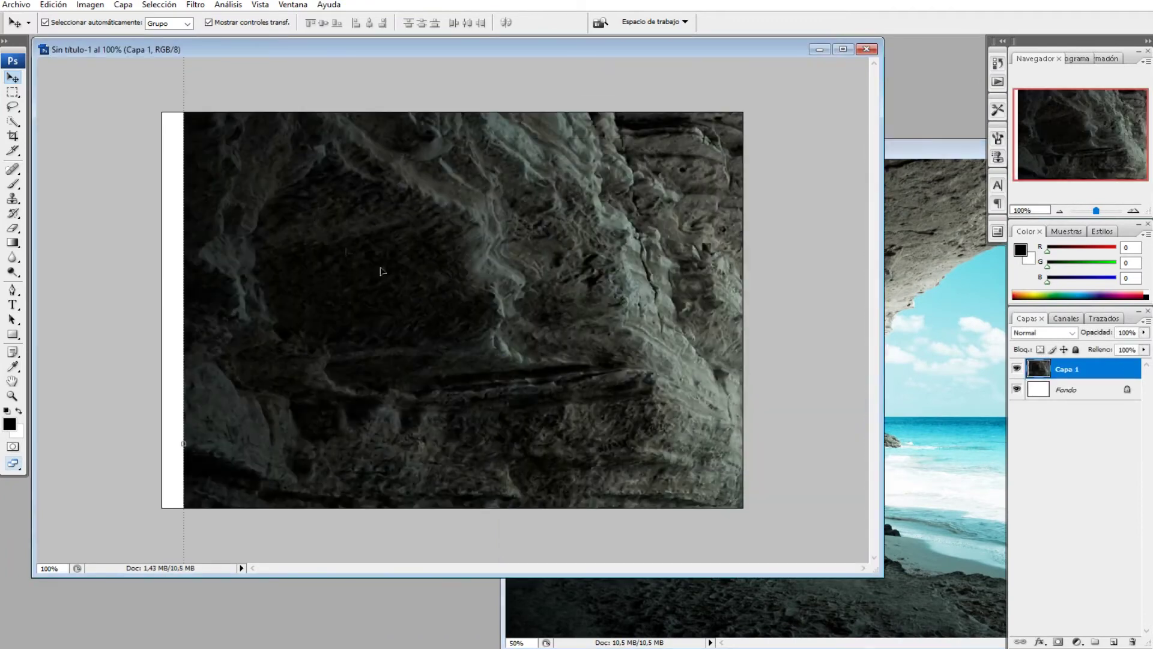
# - Scale the beach photo layer proportionally to about 43.5% and position it to cover the whole canvas
pyautogui.moveTo(493, 263); pyautogui.dragTo(382, 291)
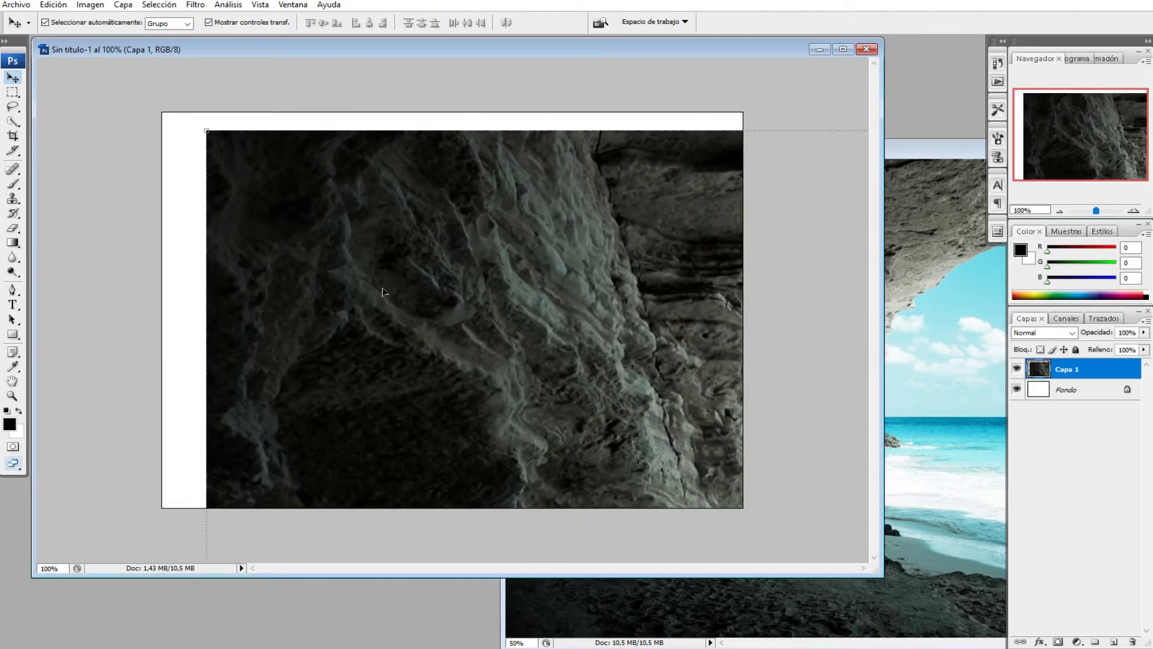
pyautogui.moveTo(205, 129); pyautogui.dragTo(224, 159)
pyautogui.moveTo(114, 99); pyautogui.dragTo(363, 235)
pyautogui.moveTo(540, 322); pyautogui.dragTo(331, 192)
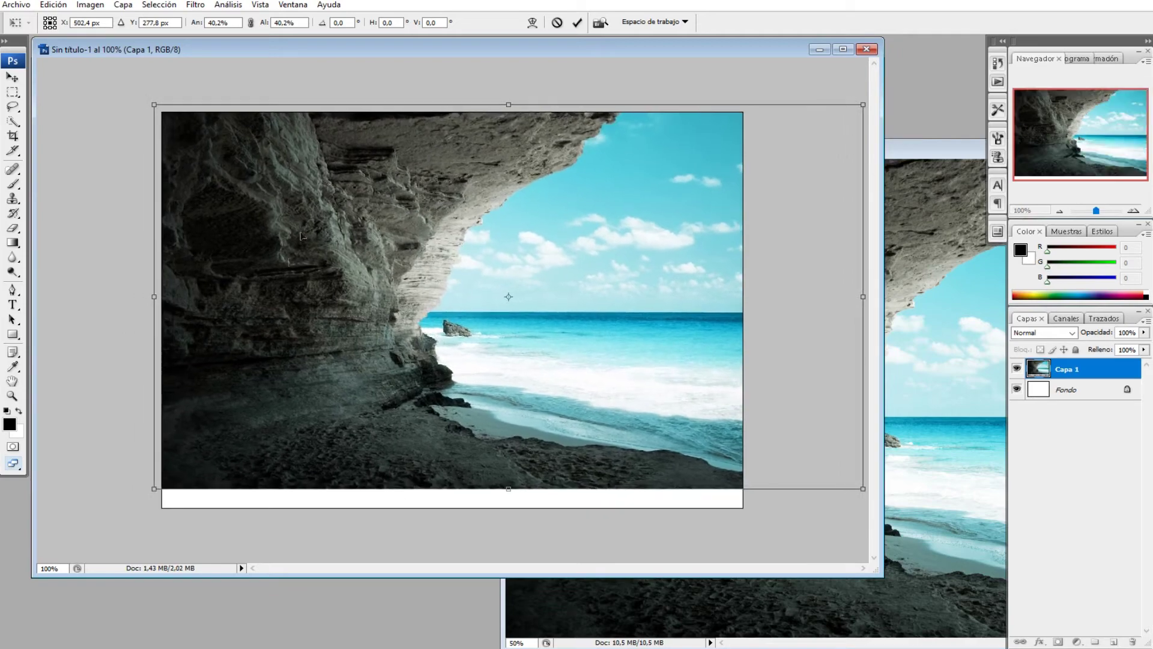
pyautogui.moveTo(155, 490); pyautogui.dragTo(95, 521)
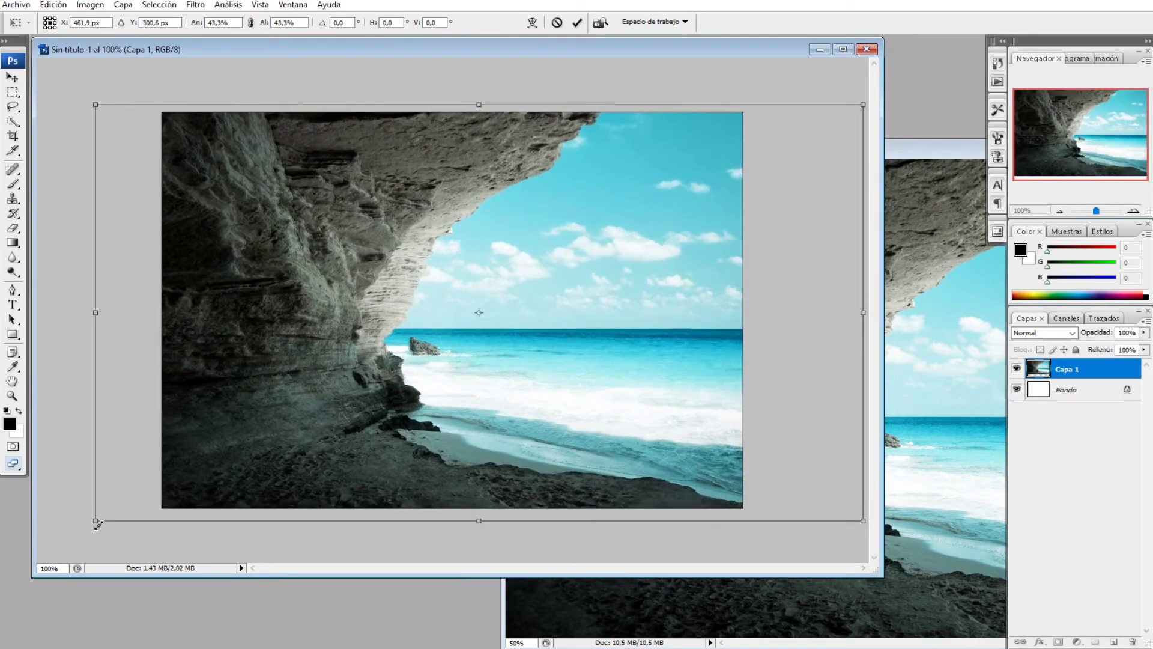
pyautogui.moveTo(586, 388); pyautogui.dragTo(560, 386)
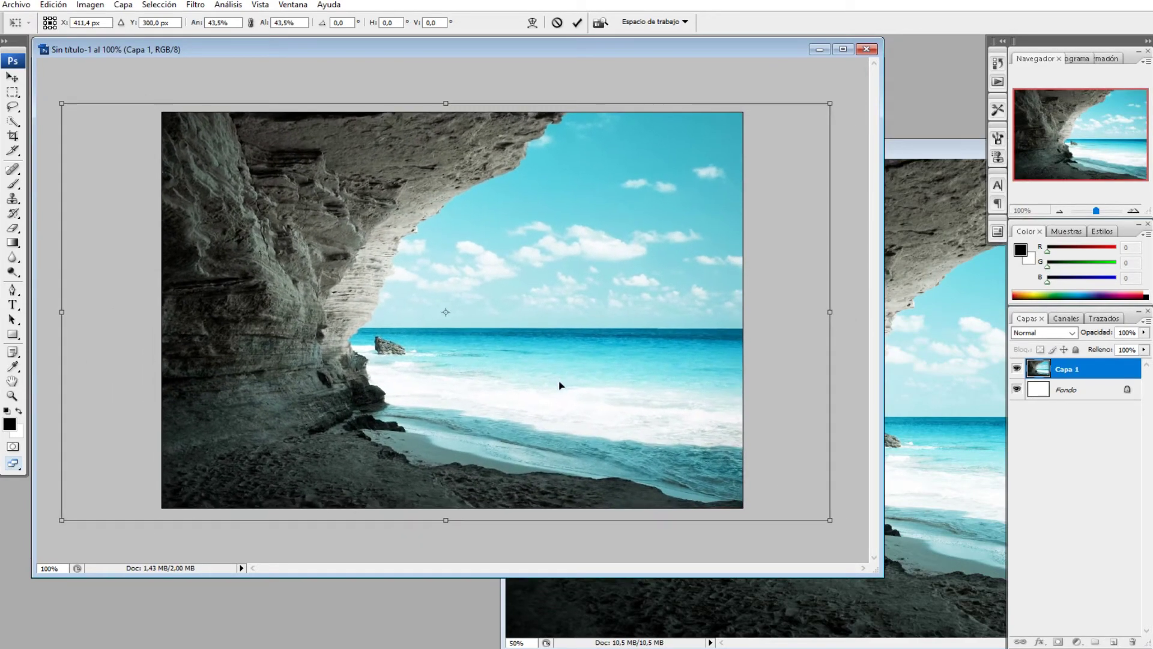
pyautogui.press('Return')
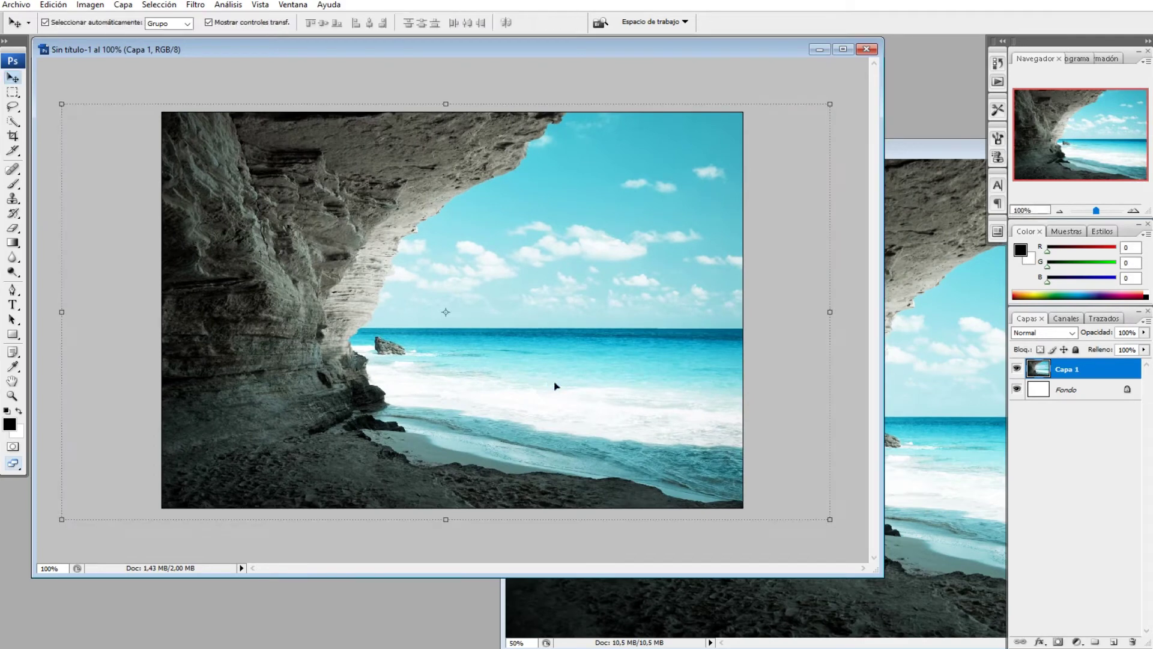
pyautogui.click(571, 89)
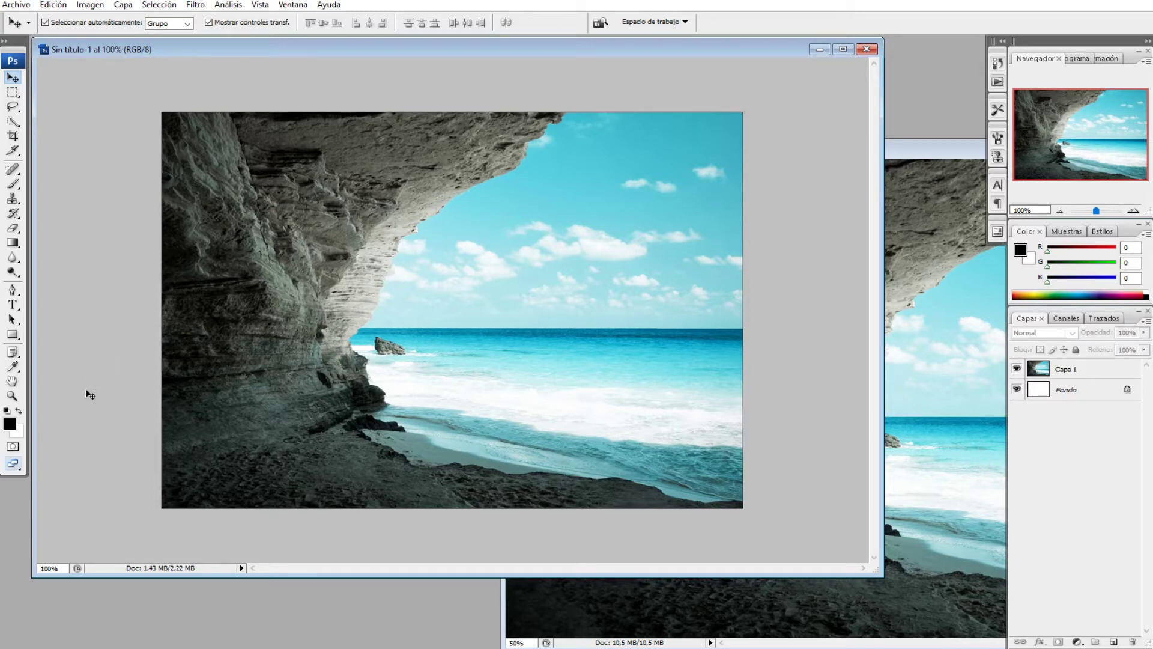
# - Add the horizontal text "Turismo Aventura" over the photo in black Myriad Pro Bold at 70.12 pt
pyautogui.click(13, 306)
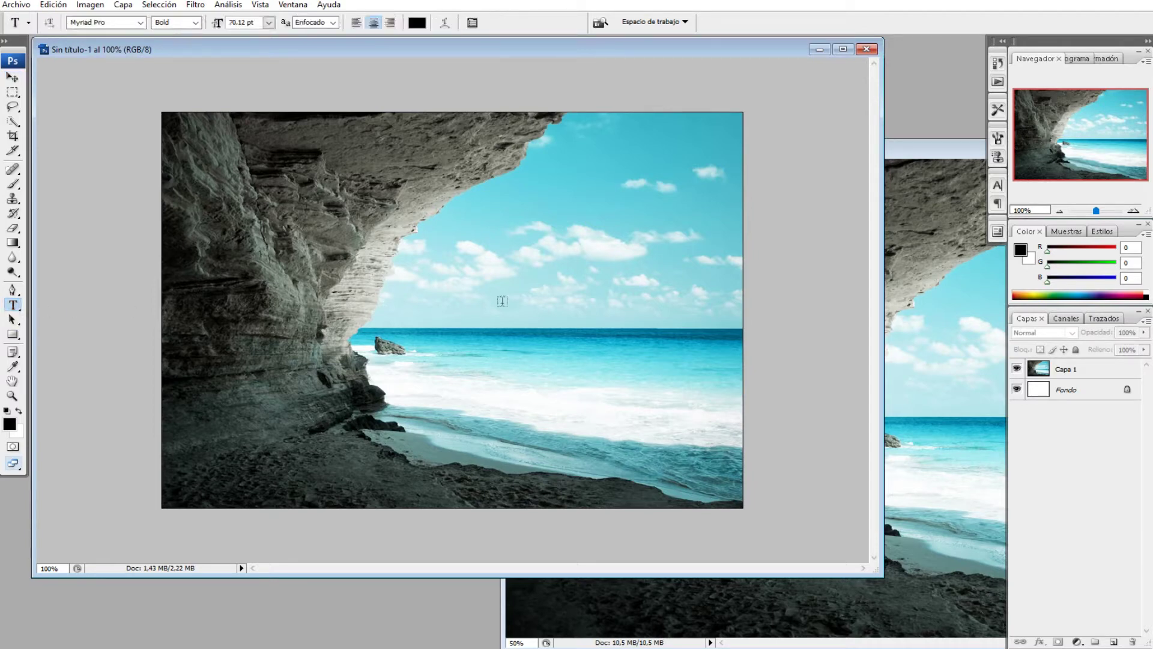
pyautogui.click(444, 246)
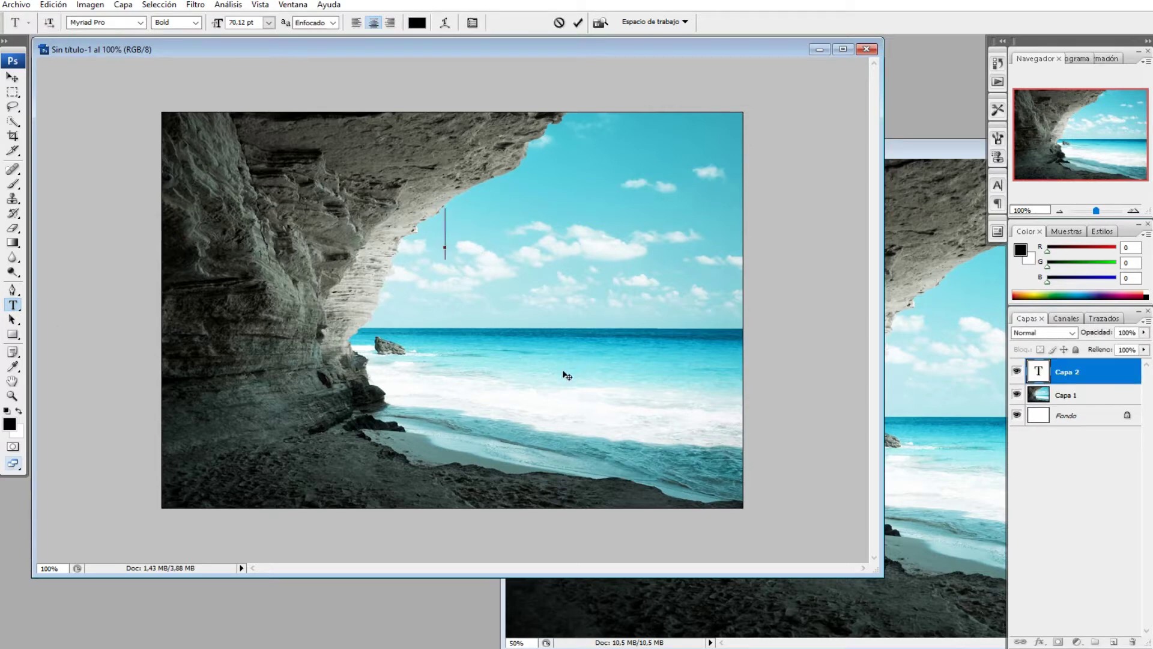
pyautogui.write('Tu')
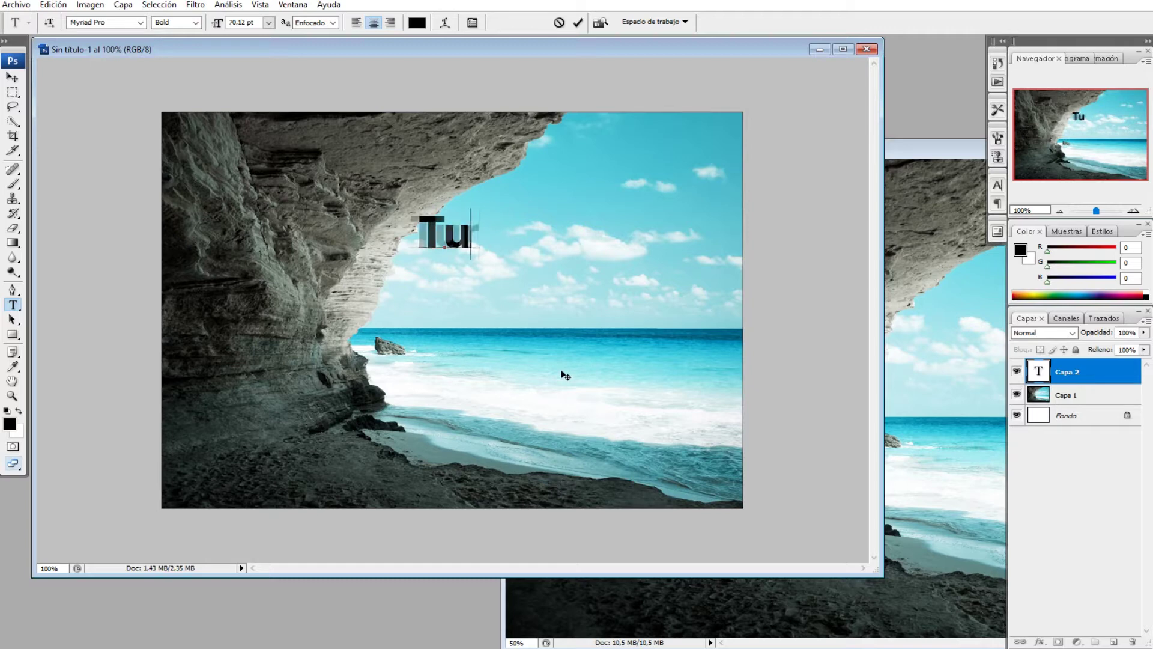
pyautogui.write('rismo Av')
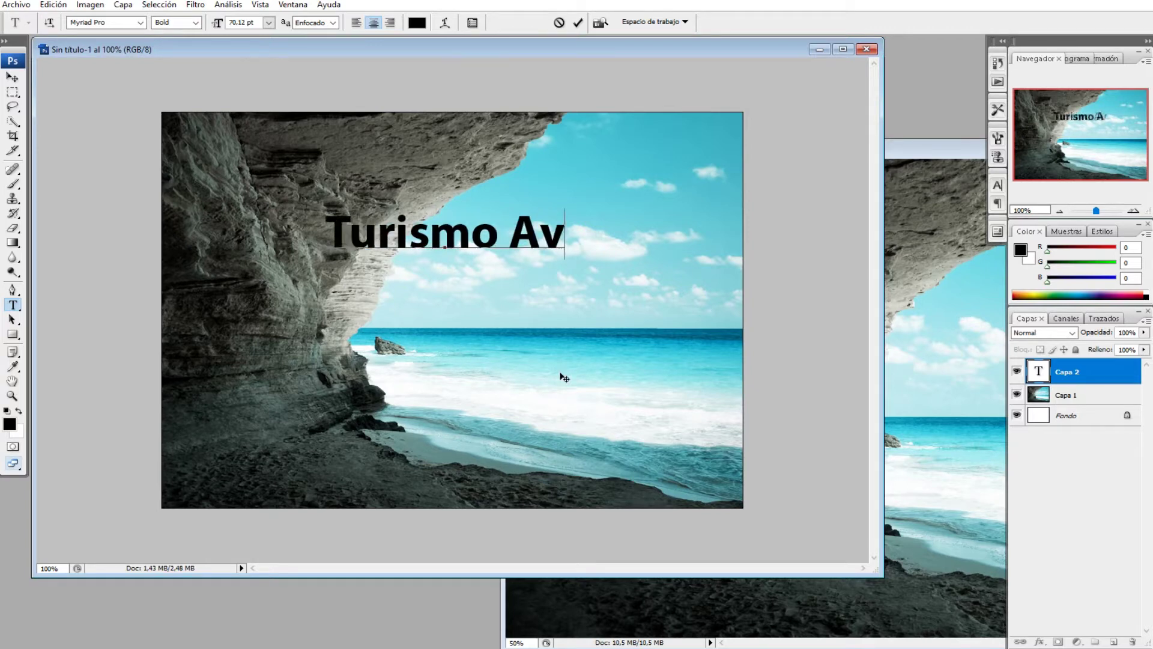
pyautogui.write('entura')
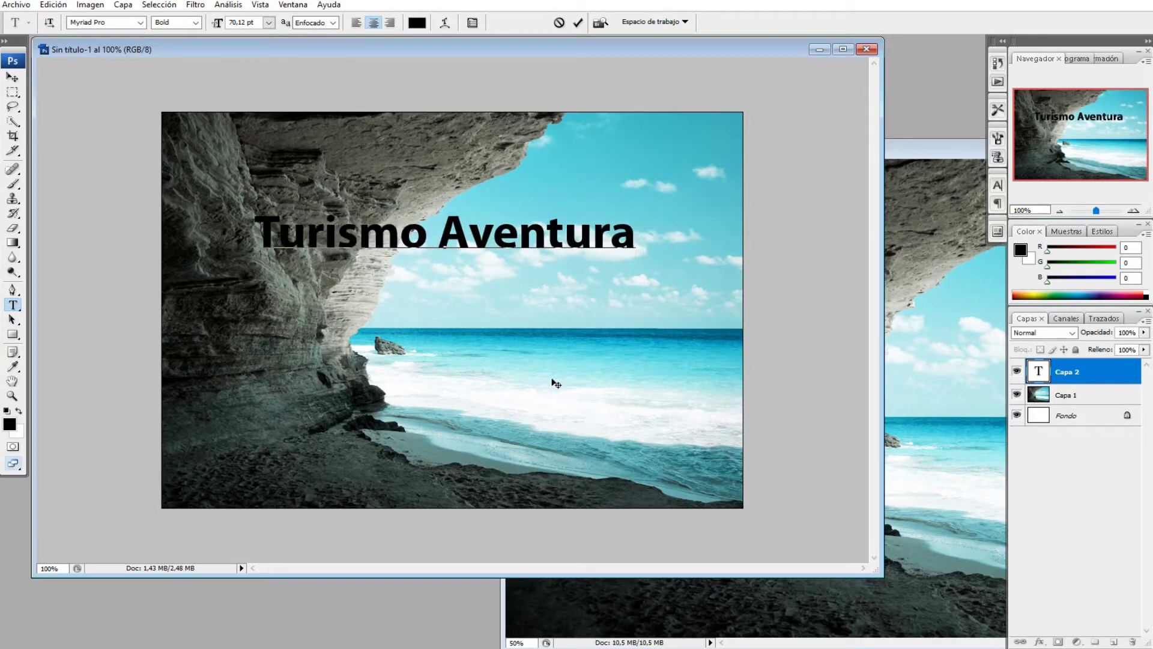
# - Move the "Turismo Aventura" text toward the sky area, in the upper half of the photo
pyautogui.click(11, 81)
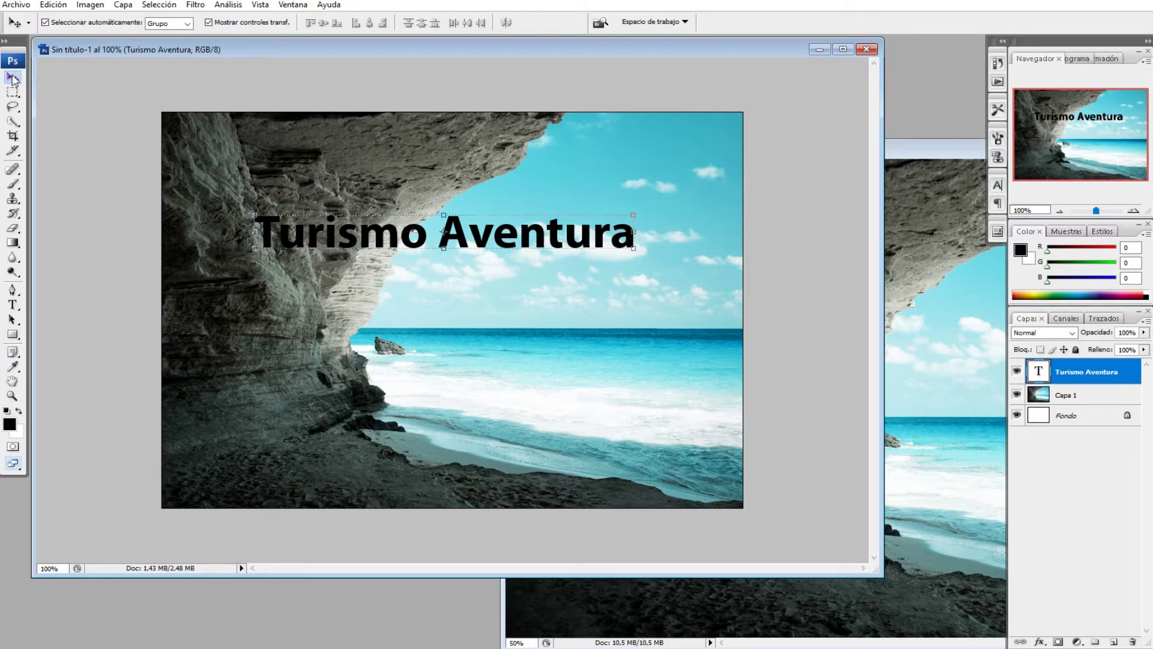
pyautogui.moveTo(464, 240); pyautogui.dragTo(525, 267)
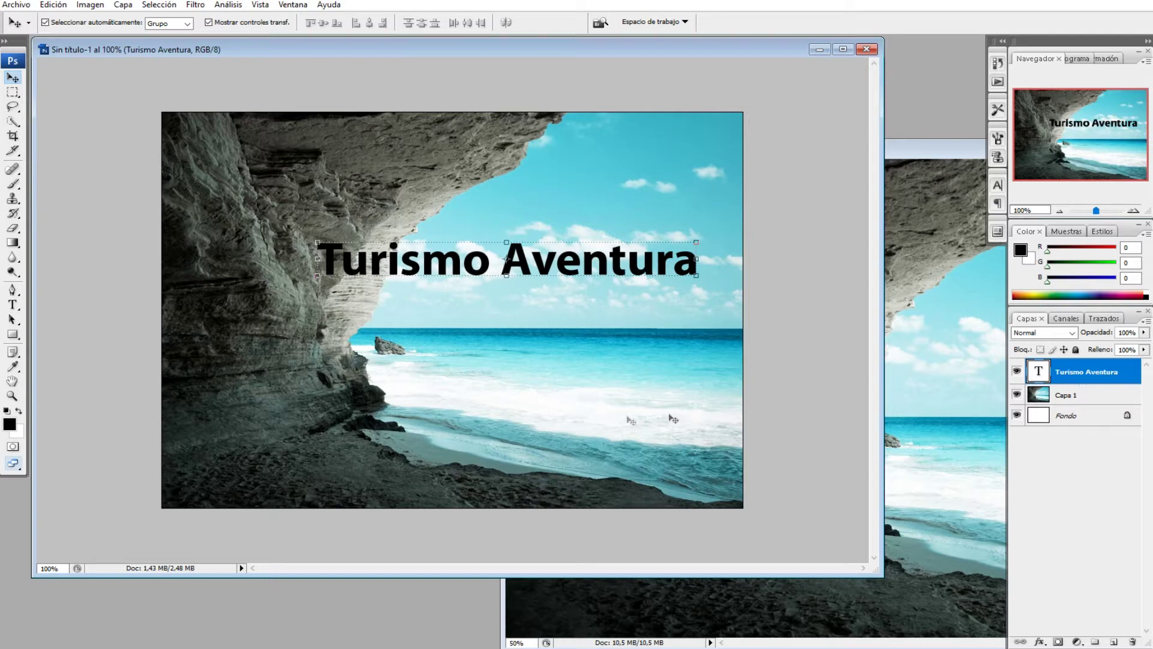
pyautogui.moveTo(422, 300); pyautogui.dragTo(413, 258)
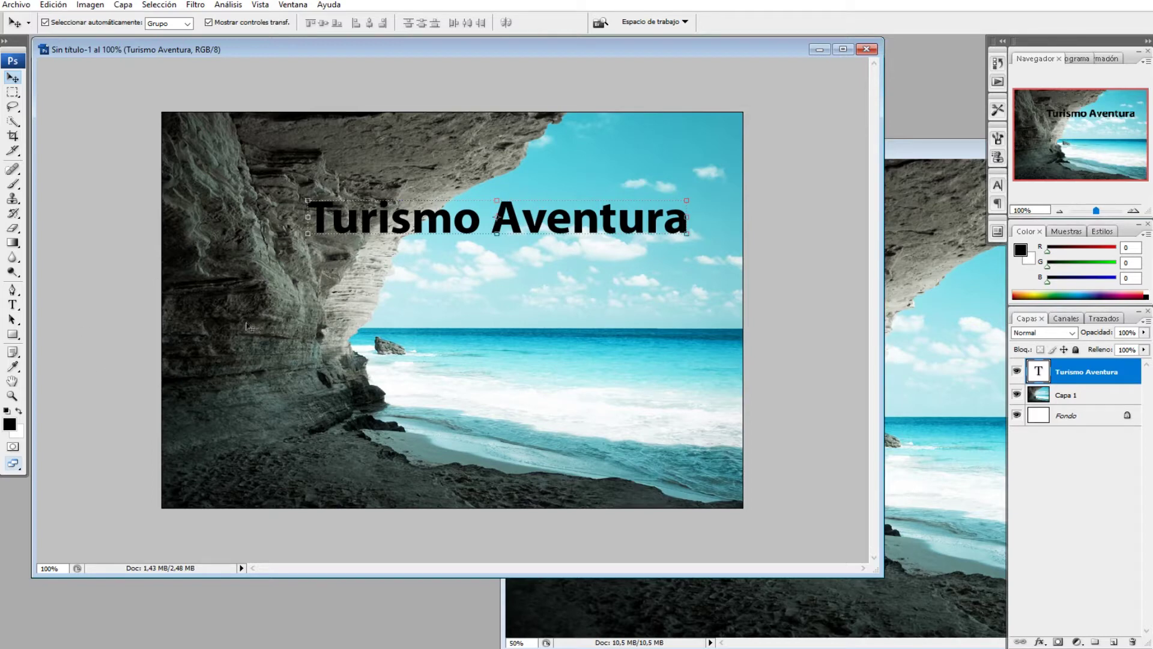
pyautogui.moveTo(517, 227); pyautogui.dragTo(520, 236)
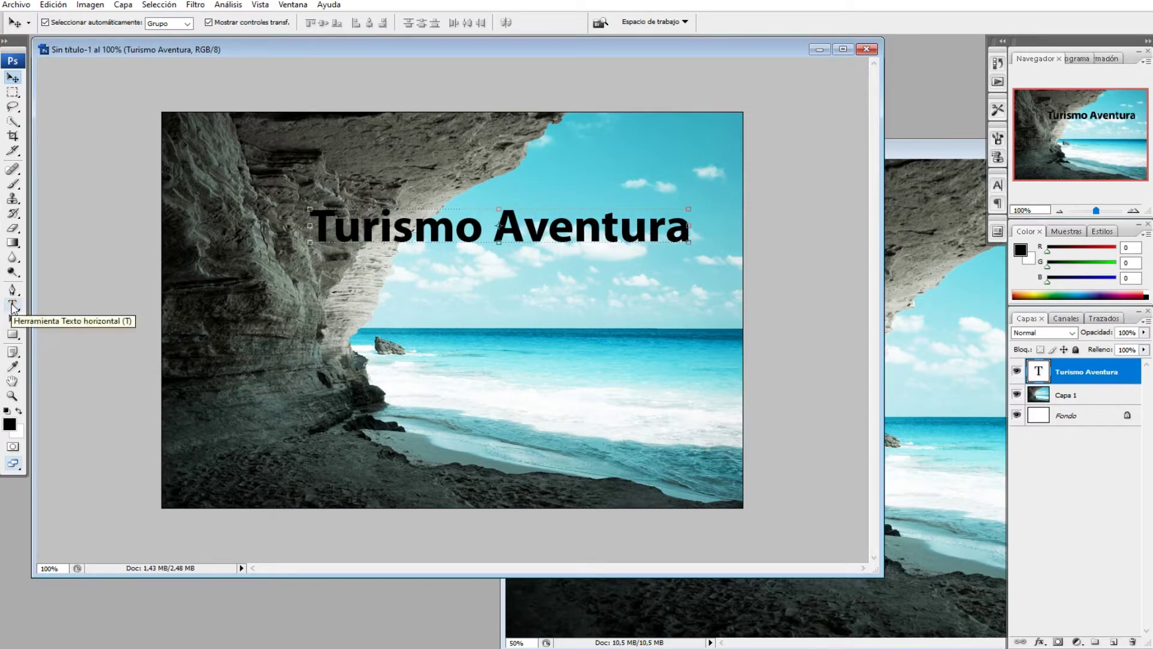
# - Edit the title text, replacing the letter "v" in "Aventura" with "b"
pyautogui.click(12, 305)
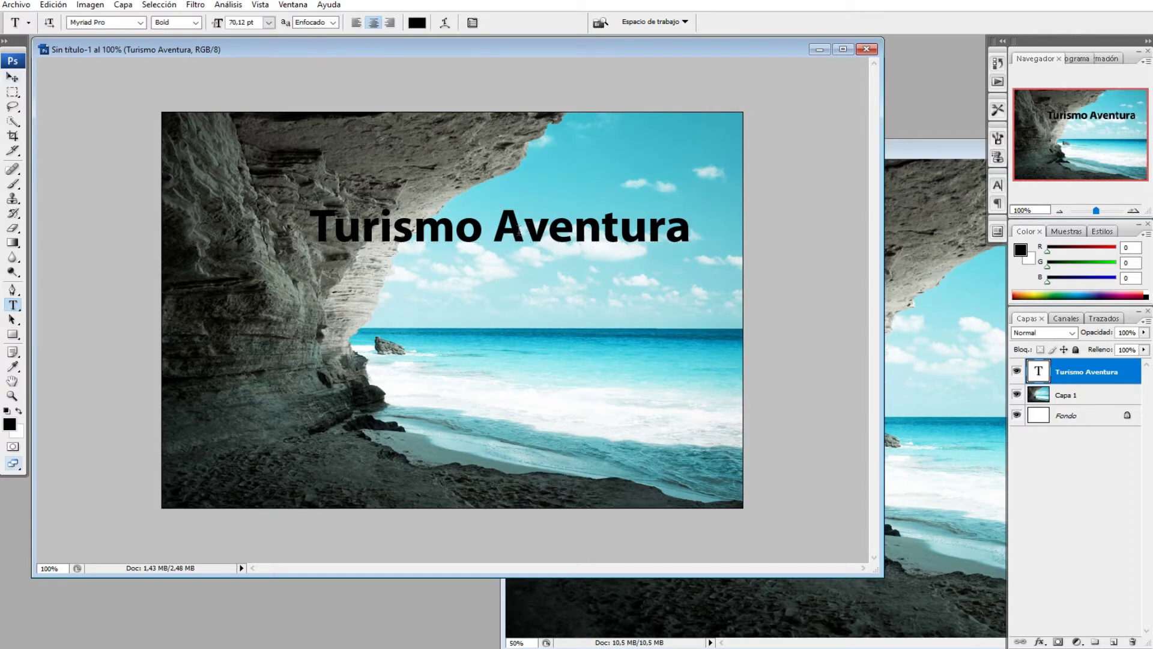
pyautogui.click(521, 229)
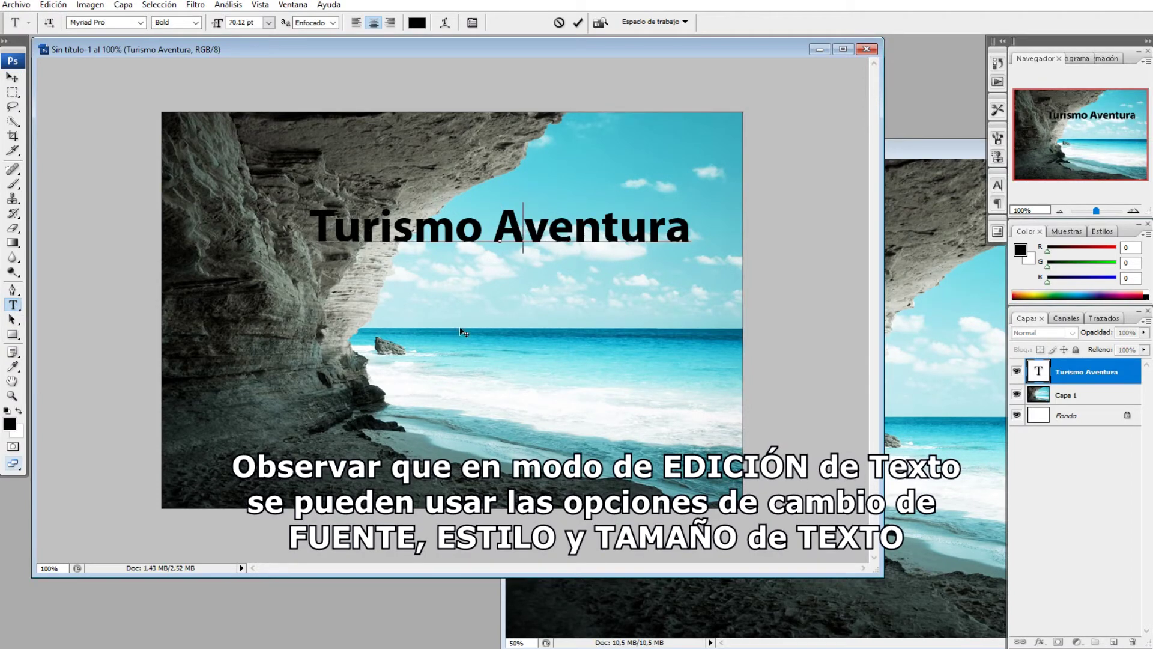
pyautogui.moveTo(523, 231); pyautogui.dragTo(540, 232)
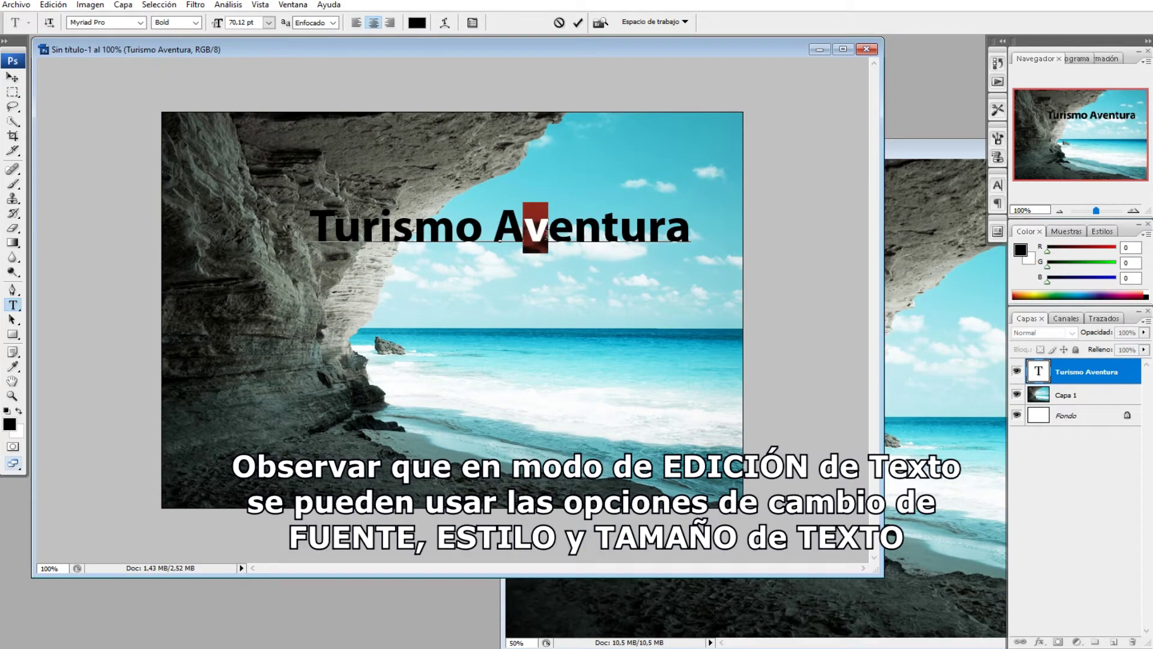
pyautogui.write('b')
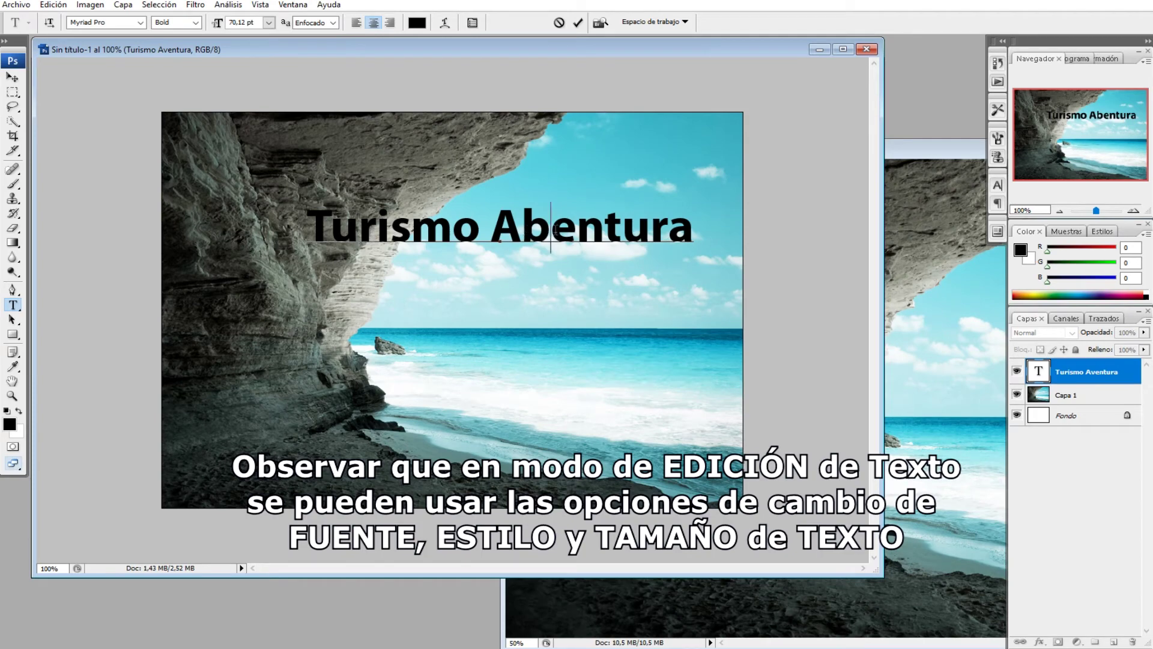
# - Replace the "b" in the title's second word with "v" so it reads "Aventura"
pyautogui.moveTo(522, 231); pyautogui.dragTo(550, 233)
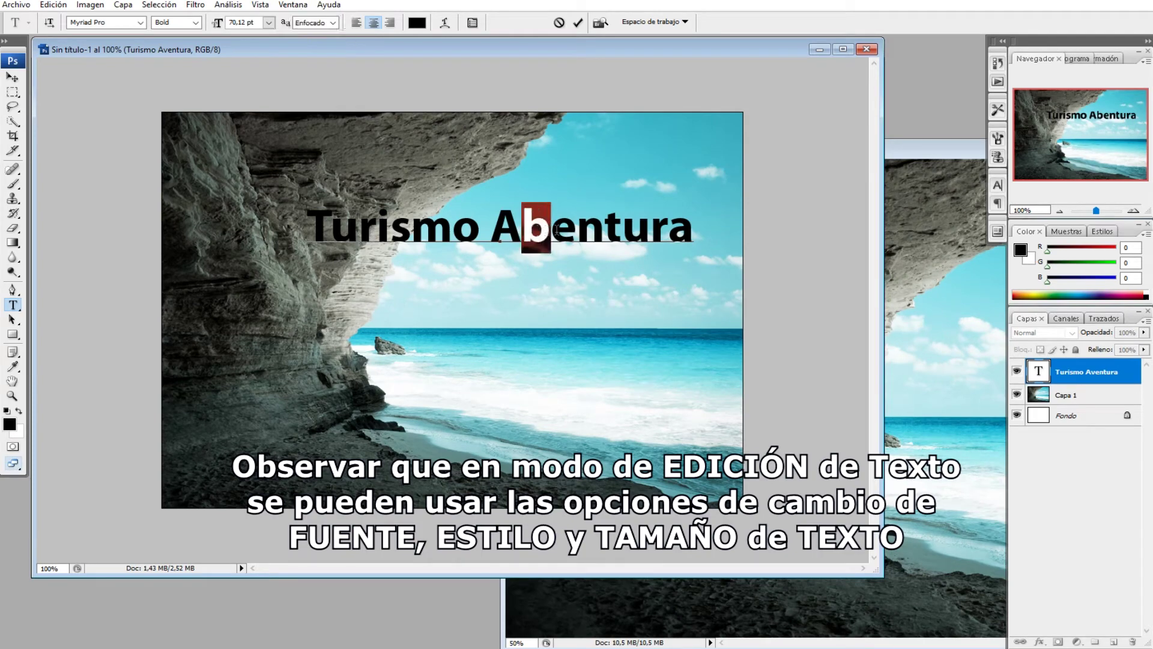
pyautogui.click(551, 233)
pyautogui.press('BackSpace')
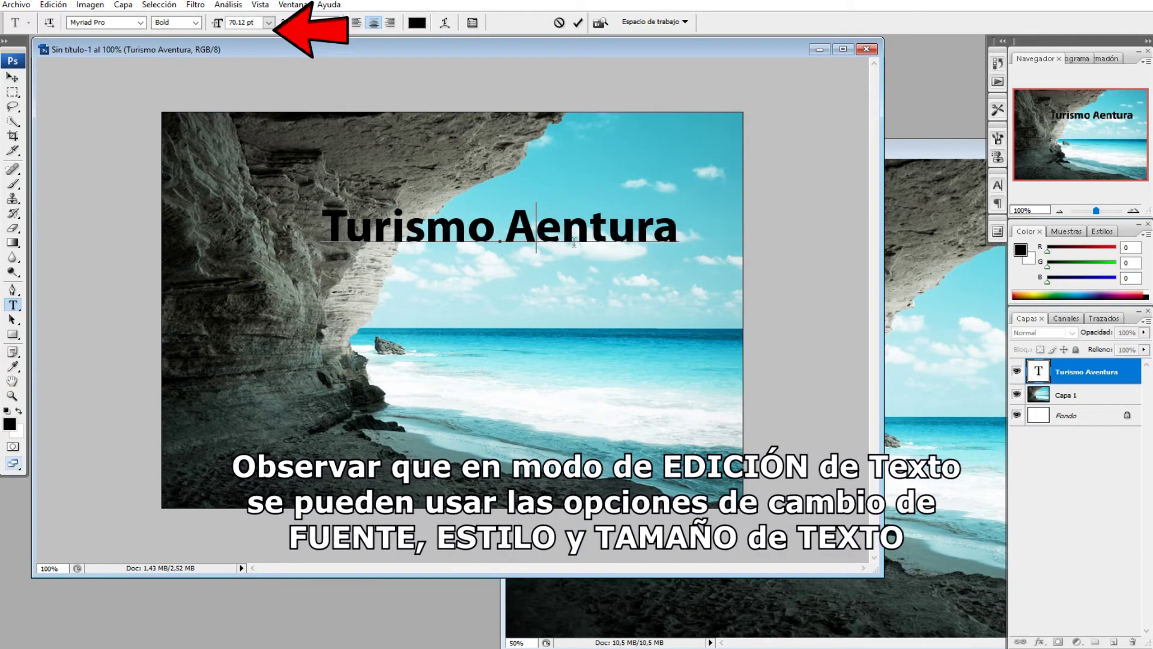
pyautogui.write('v')
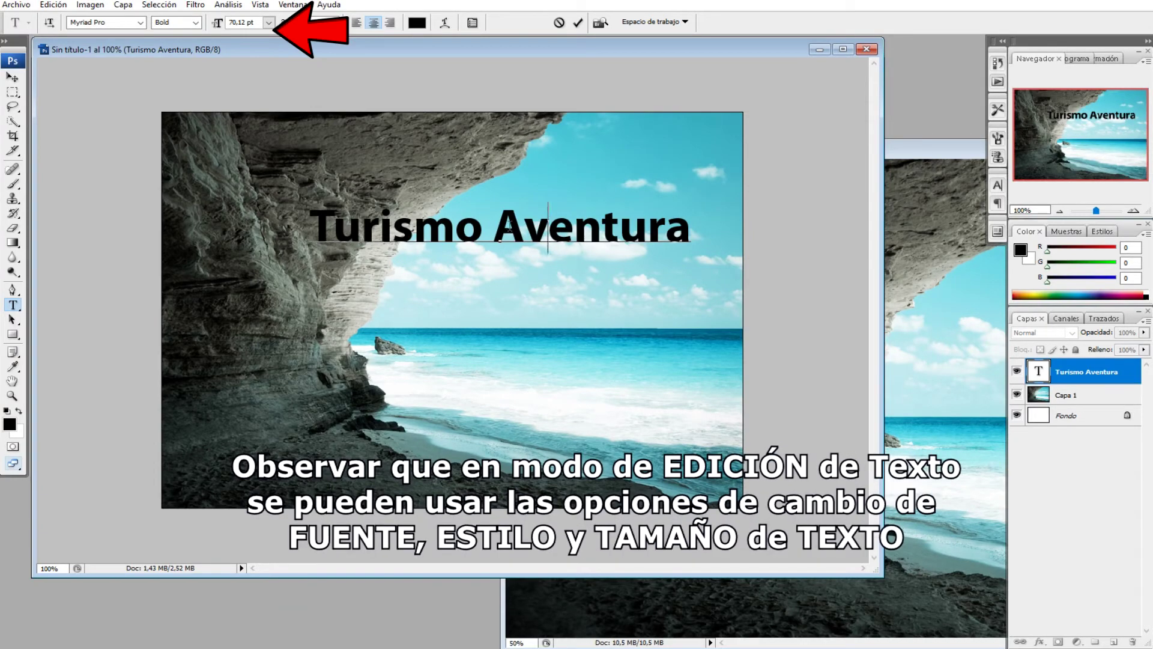
# - Select only the word "Aventura" and try blue text colors on it, ending with 2732bc
pyautogui.moveTo(496, 227); pyautogui.dragTo(691, 237)
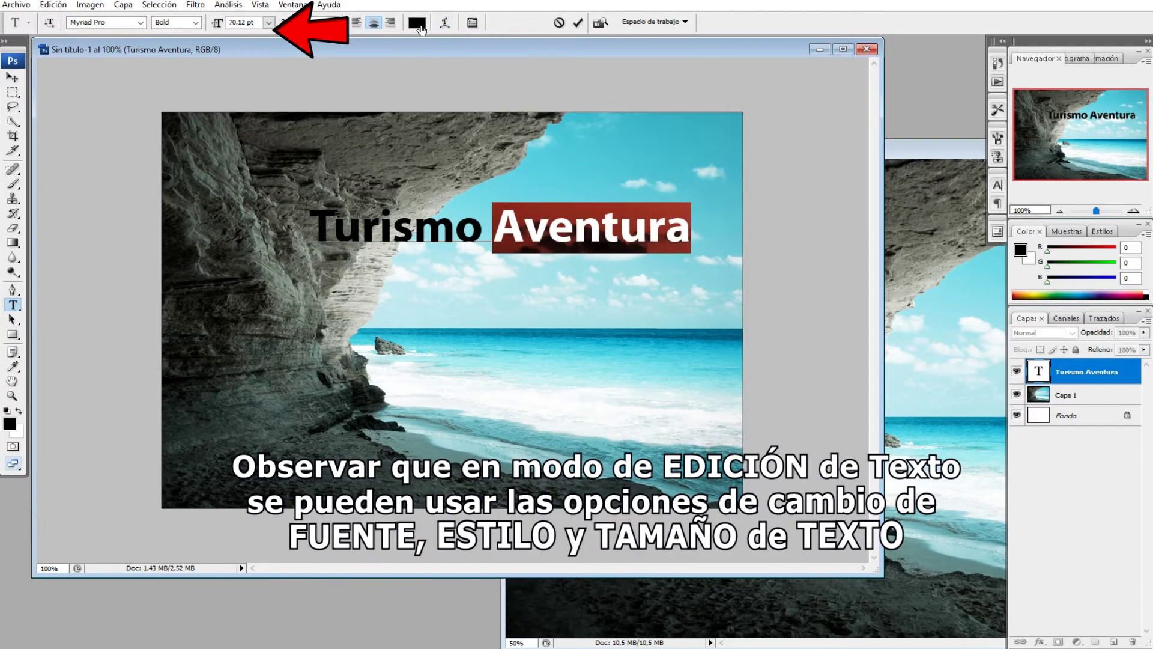
pyautogui.click(420, 23)
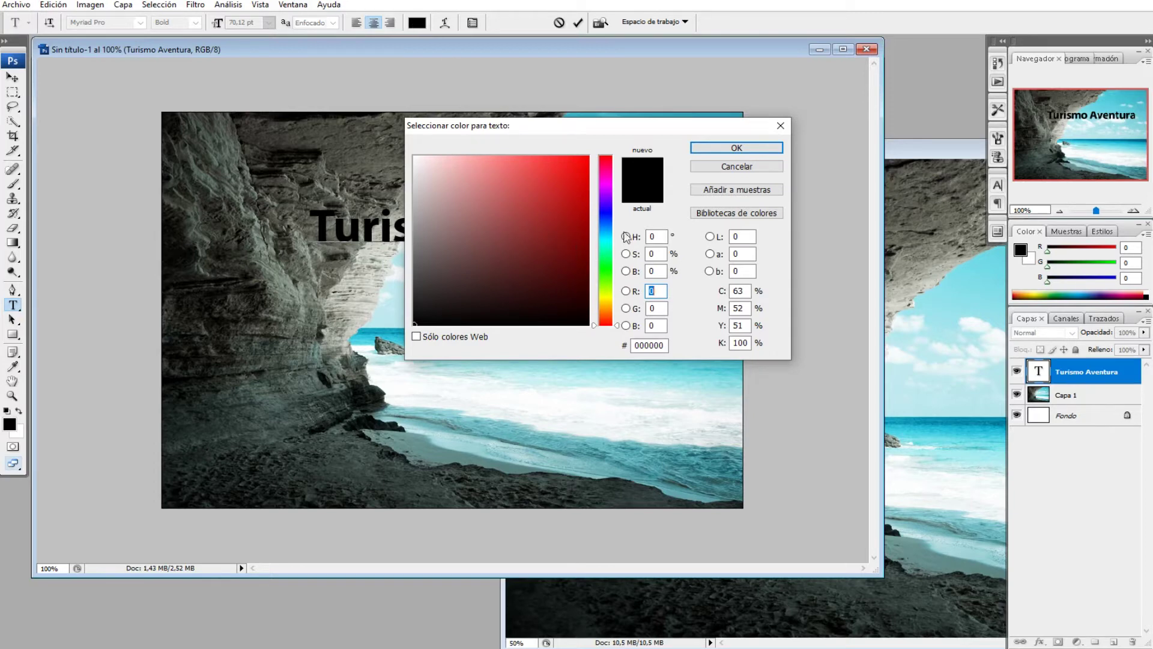
pyautogui.click(605, 214)
pyautogui.click(563, 169)
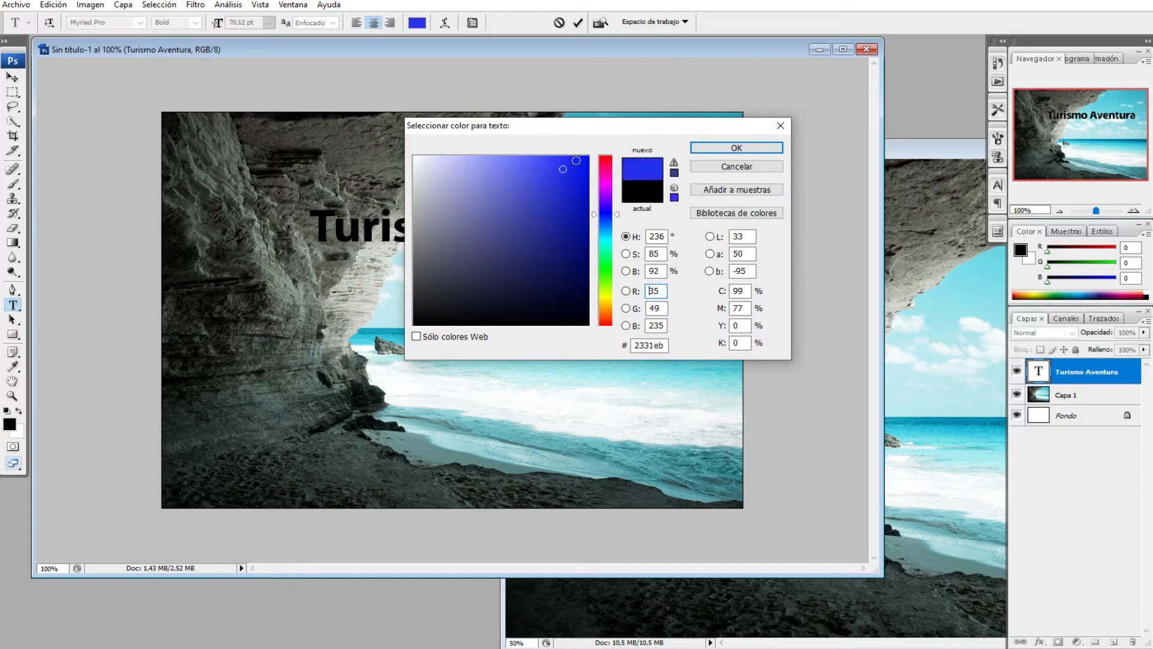
pyautogui.moveTo(601, 132); pyautogui.dragTo(656, 272)
pyautogui.click(584, 342)
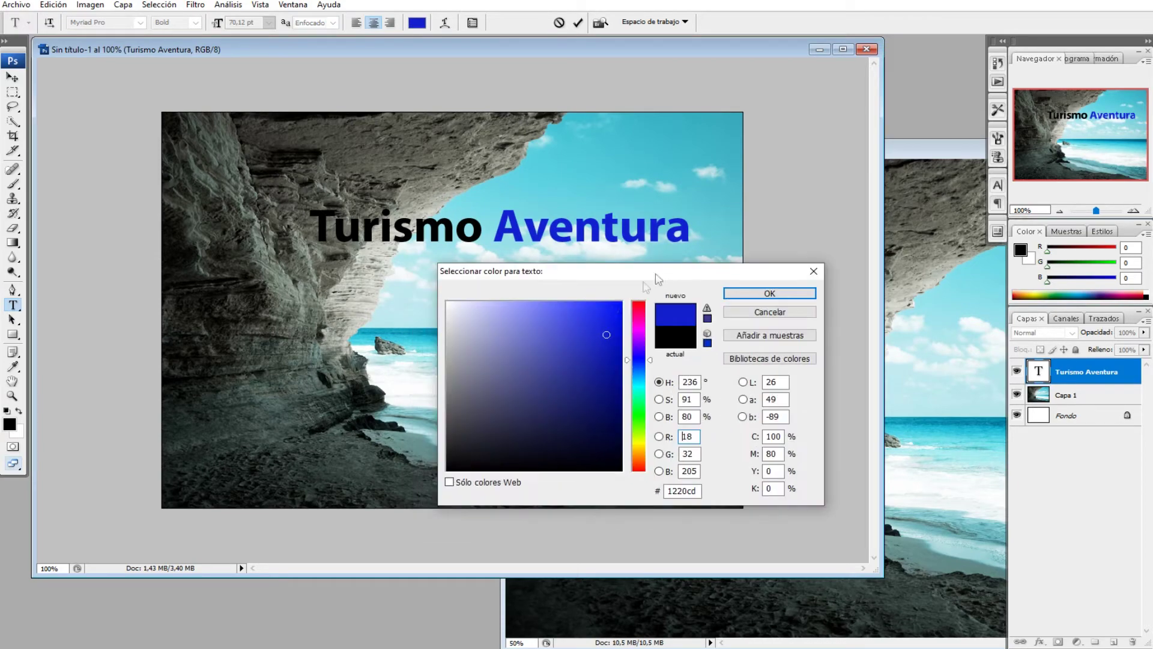
pyautogui.moveTo(570, 316)
pyautogui.mouseDown()
pyautogui.moveTo(561, 340)
pyautogui.moveTo(586, 346)
pyautogui.mouseUp()
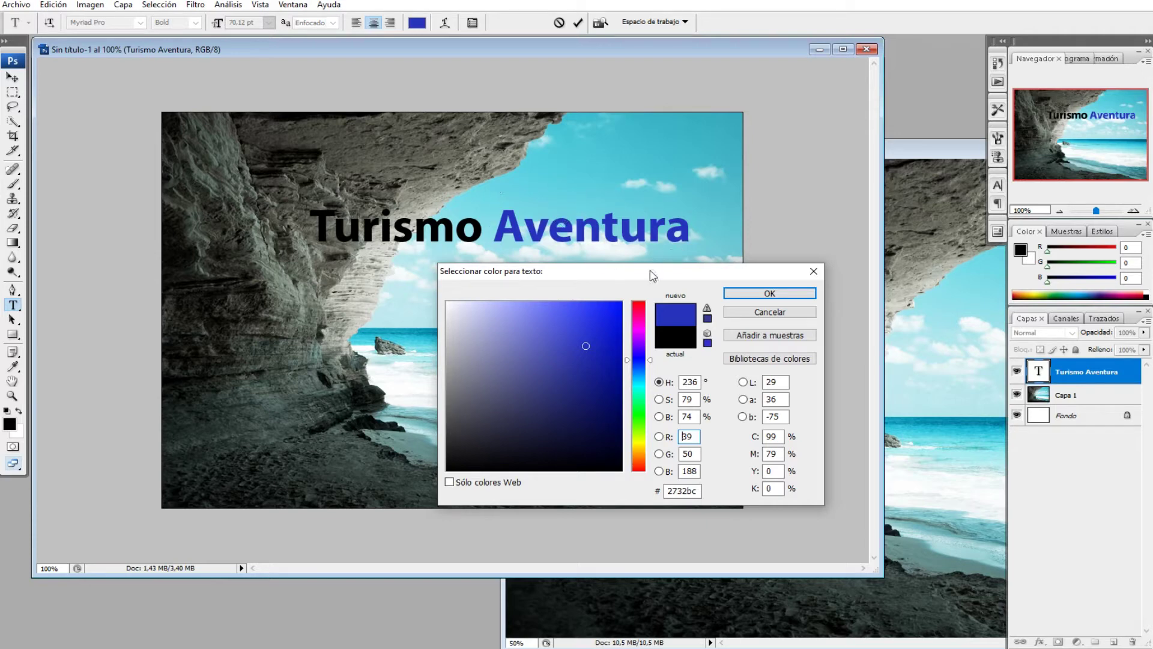
# - Set the color of "Aventura" to the grey-green 53564a sampled from the cave rock in the photo
pyautogui.moveTo(657, 278); pyautogui.dragTo(678, 266)
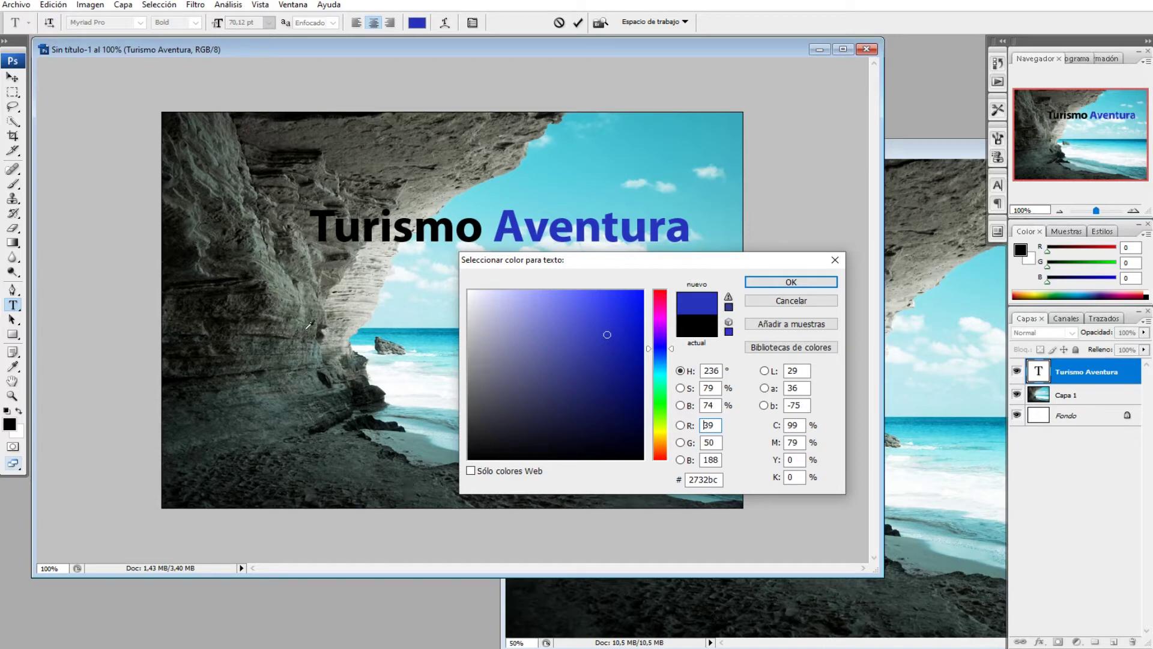
pyautogui.click(371, 157)
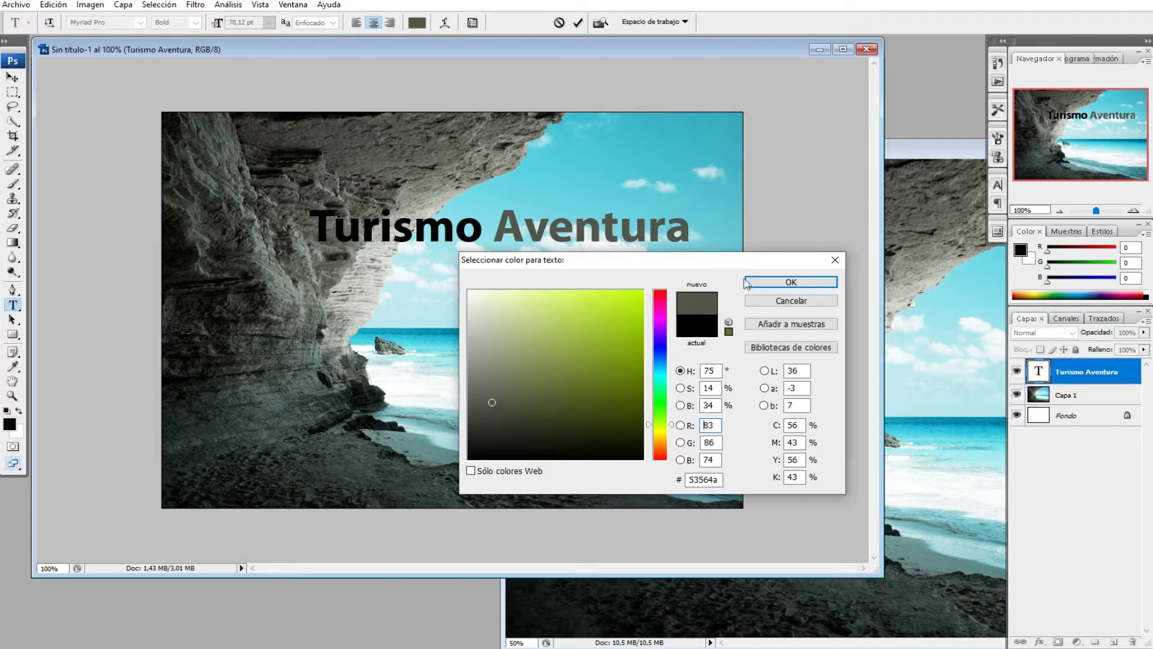
pyautogui.click(775, 282)
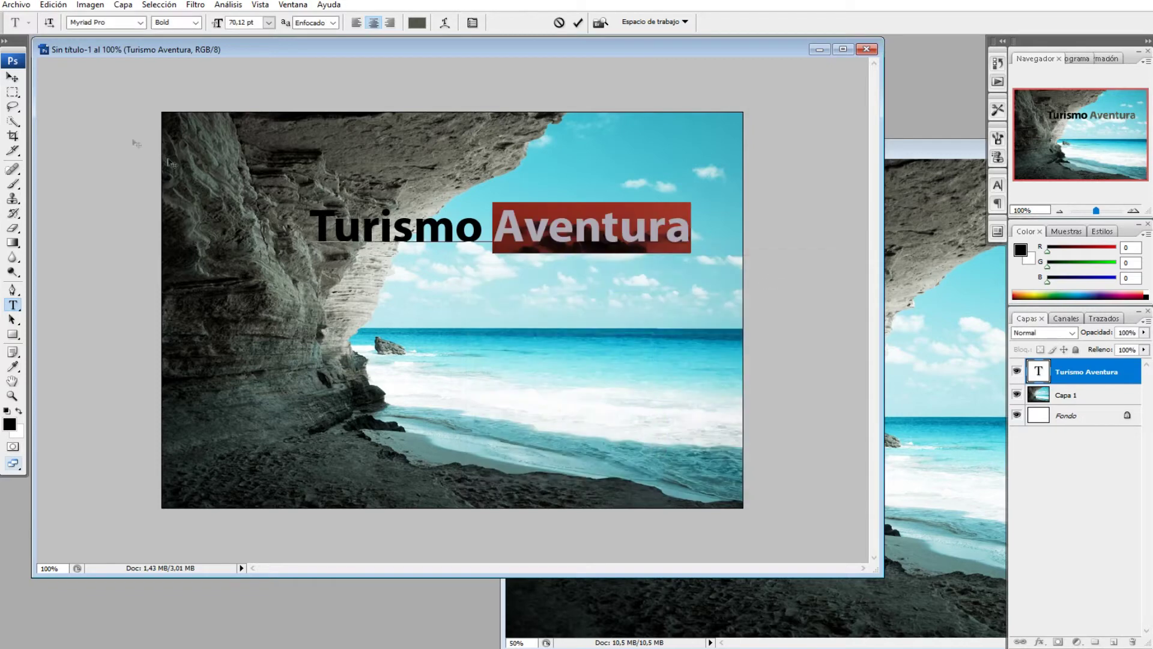
# - Move the "Turismo Aventura" title to the upper right corner of the photo
pyautogui.click(13, 78)
pyautogui.moveTo(518, 234); pyautogui.dragTo(556, 150)
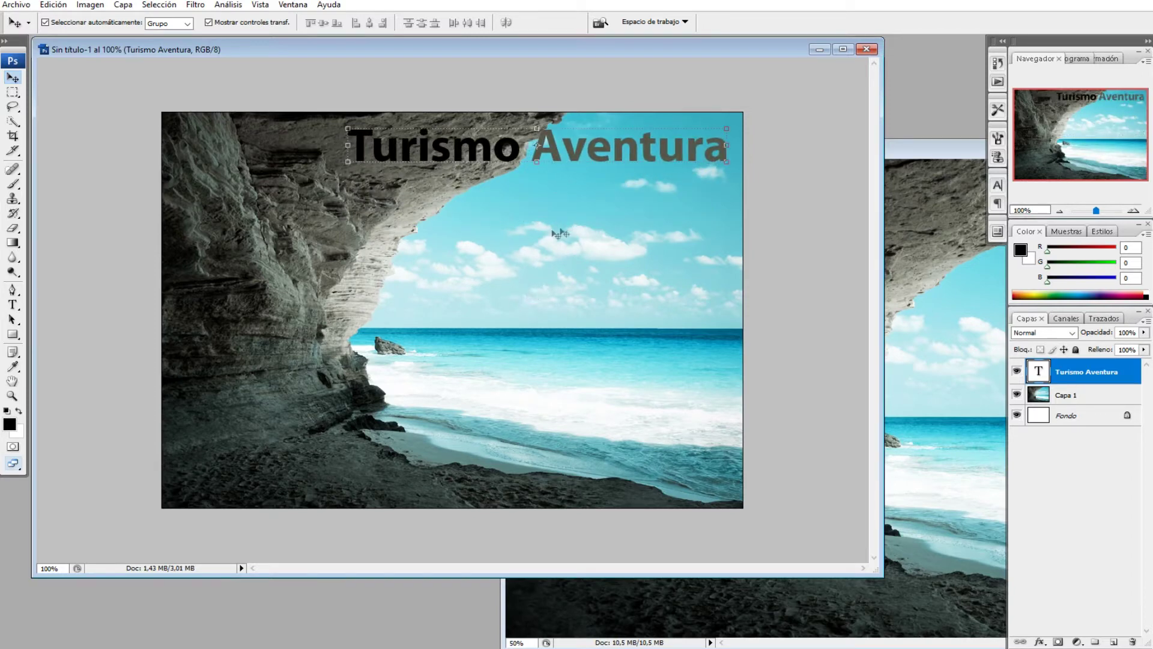
pyautogui.moveTo(556, 154); pyautogui.dragTo(550, 158)
# - Set the color of the word "Turismo" to the light blue 66d1df sampled from the sky in the photo
pyautogui.click(13, 305)
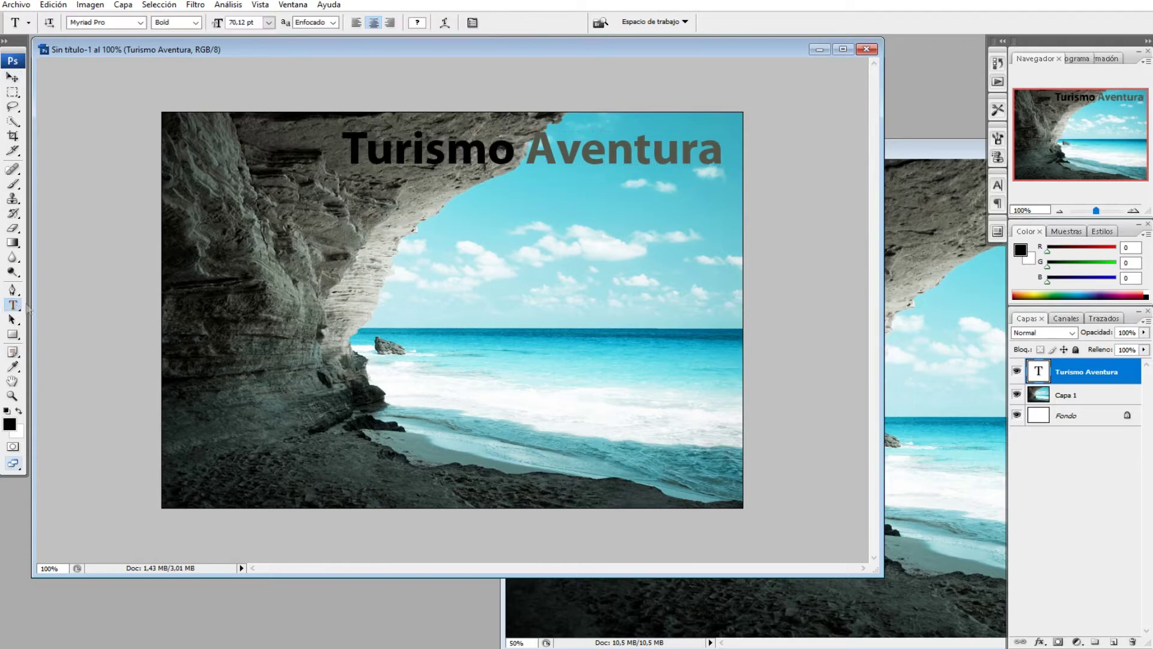
pyautogui.moveTo(515, 155); pyautogui.dragTo(341, 155)
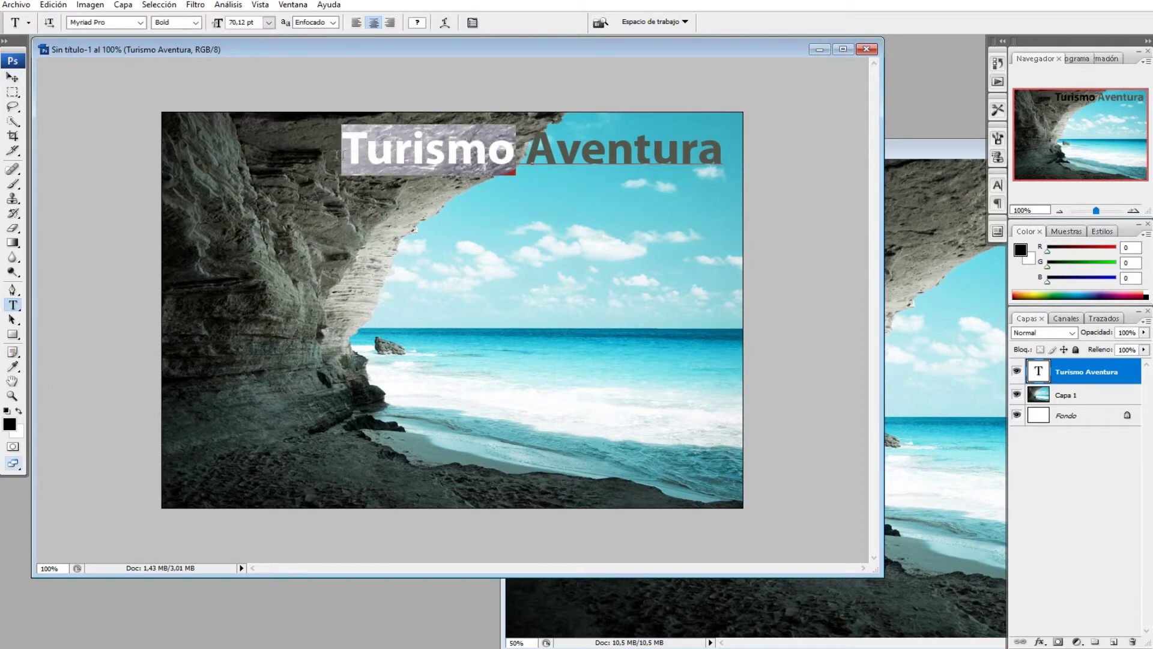
pyautogui.click(416, 23)
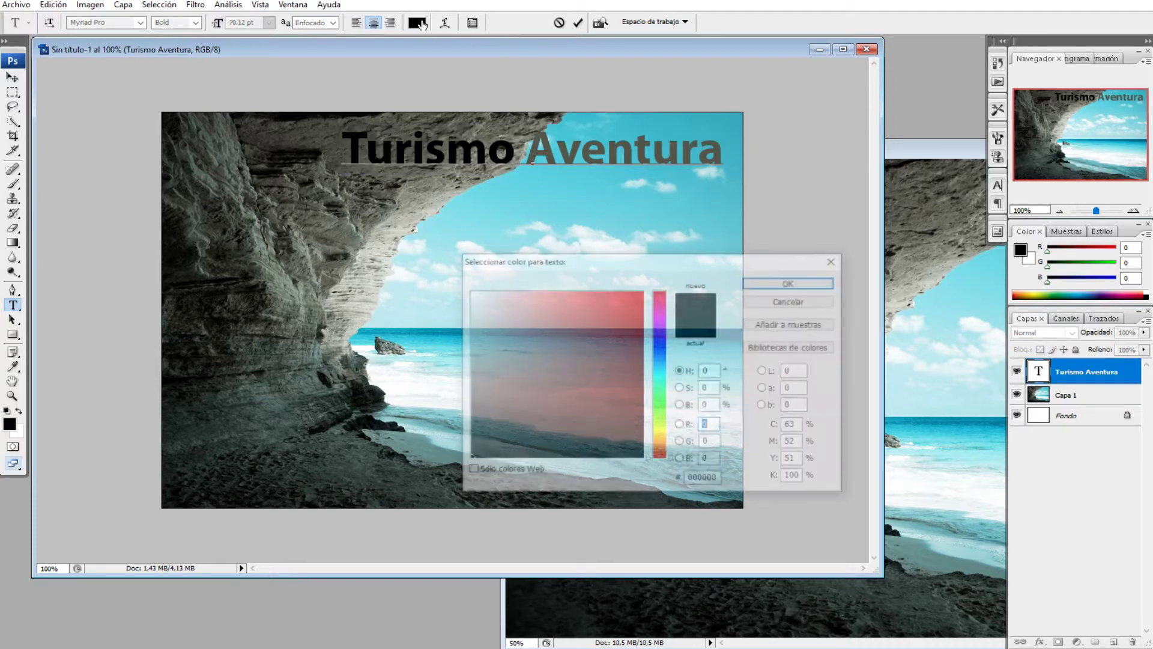
pyautogui.click(612, 187)
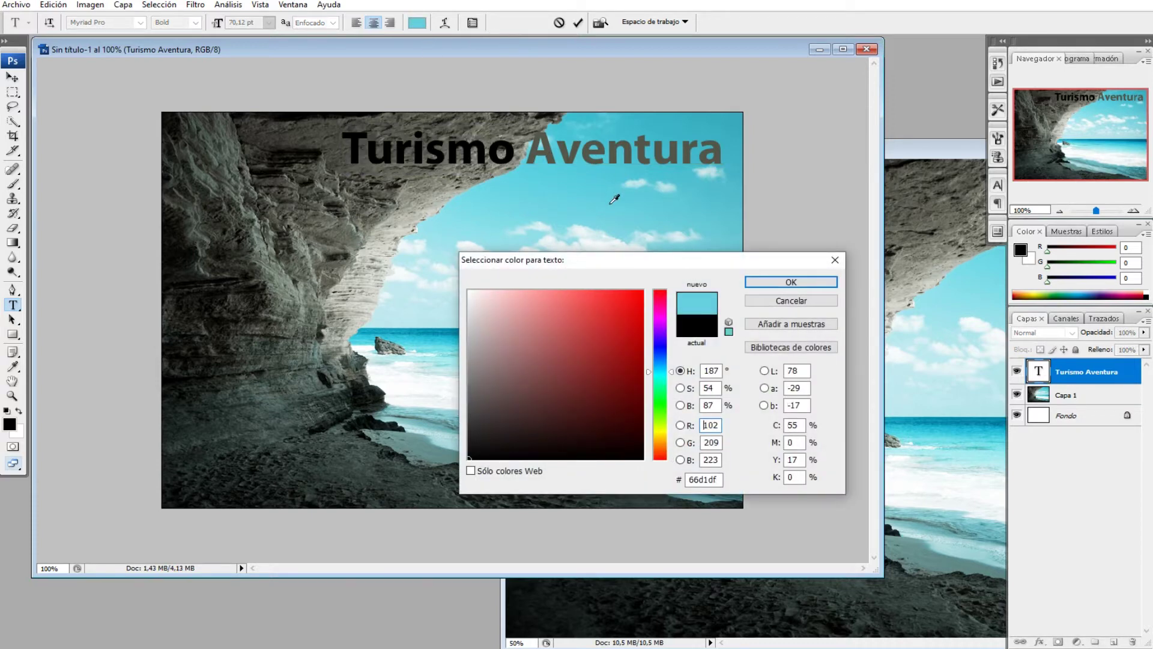
pyautogui.click(767, 283)
pyautogui.click(12, 77)
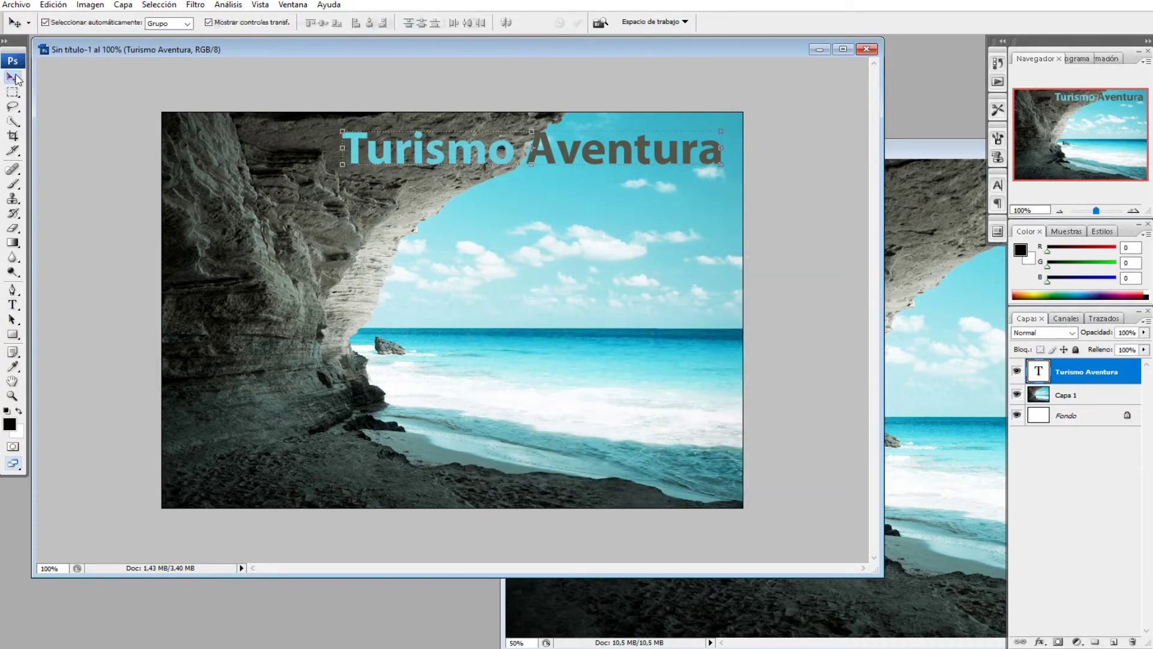
# - Deselect the layers to view the design, and nudge the "Turismo Aventura" title slightly closer to the photo's upper right corner
pyautogui.click(473, 258)
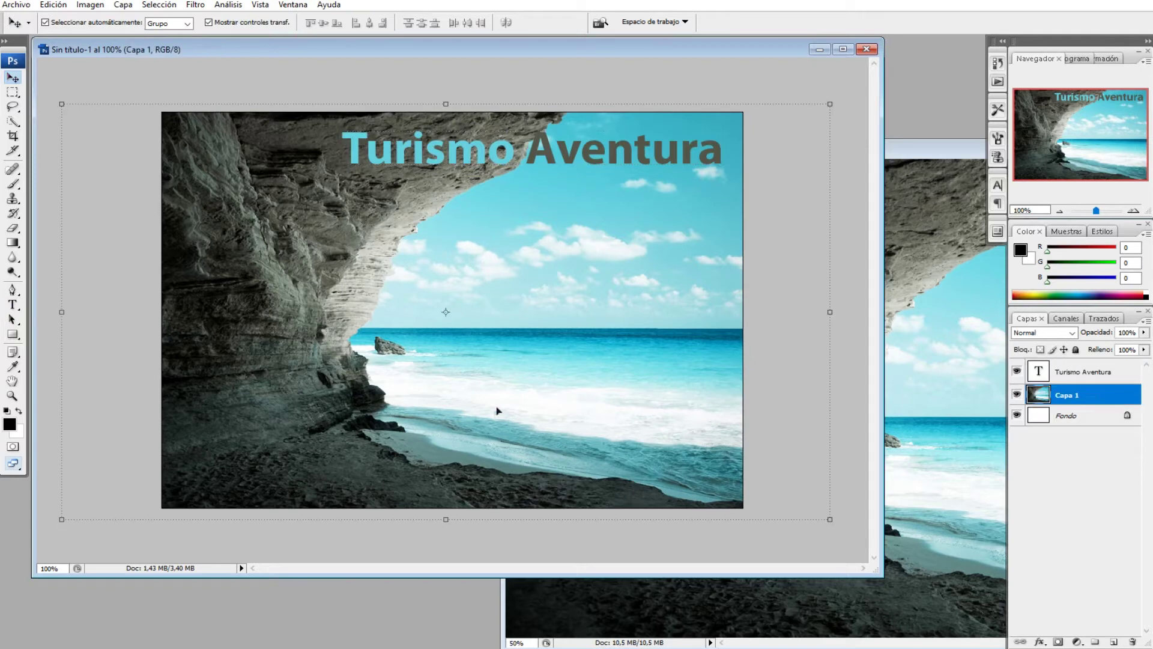
pyautogui.click(858, 263)
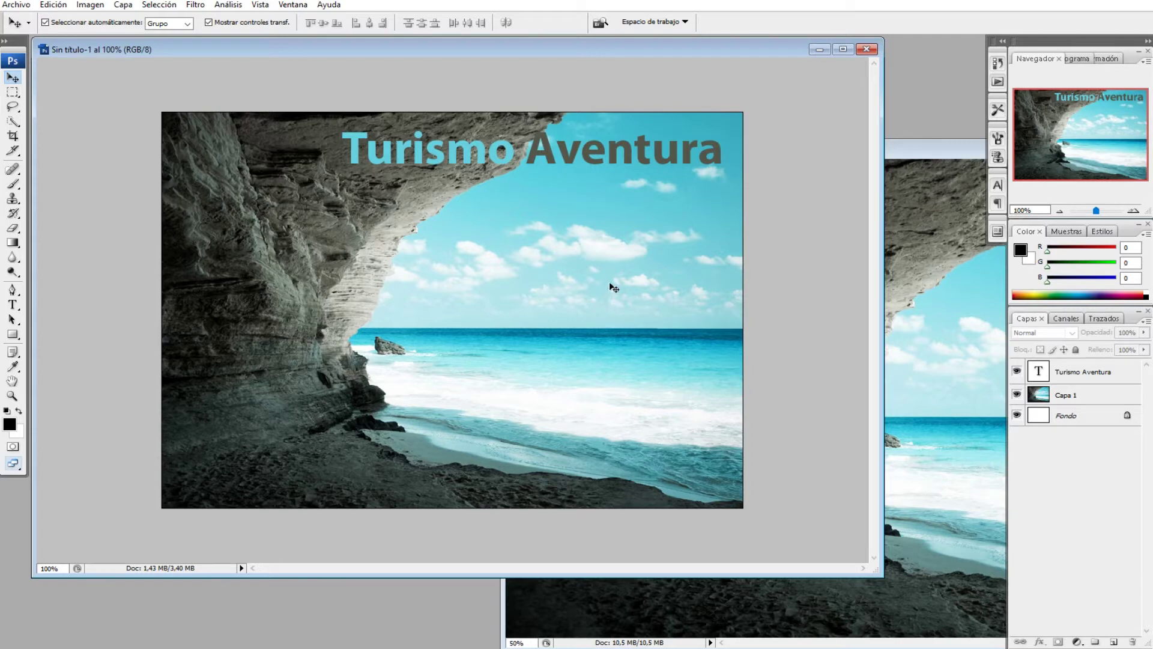
pyautogui.click(588, 161)
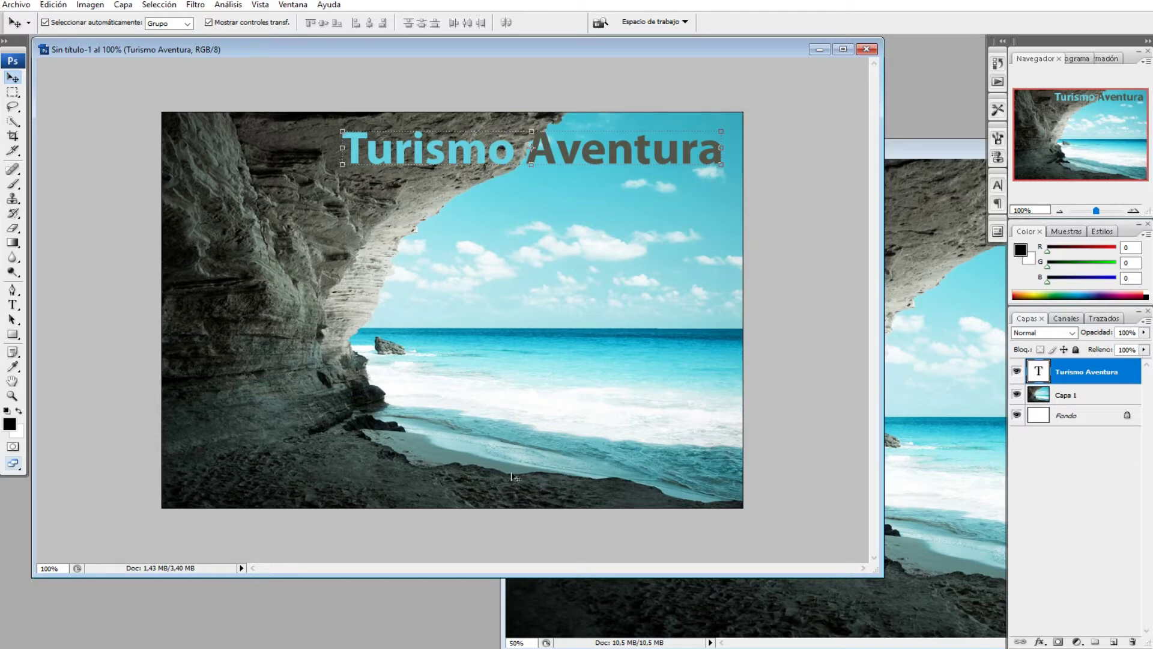
pyautogui.moveTo(502, 168); pyautogui.dragTo(509, 162)
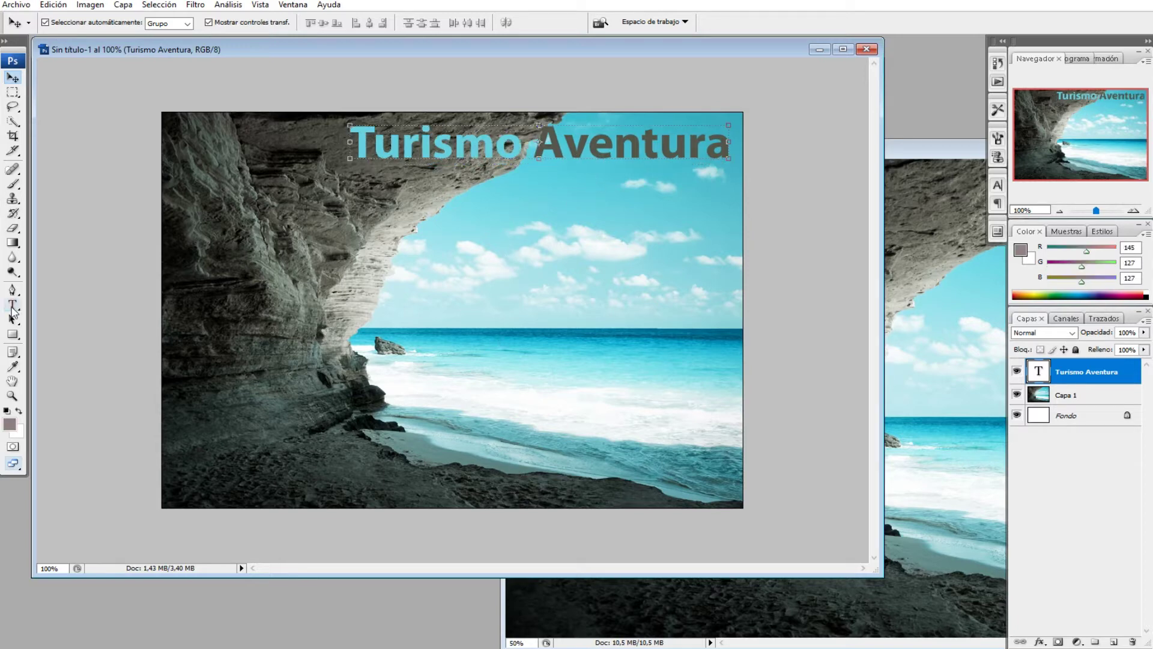
# - Select the whole "Turismo Aventura" title and set its text color to a bright, fully saturated red
pyautogui.press('t')
pyautogui.moveTo(347, 145); pyautogui.dragTo(730, 147)
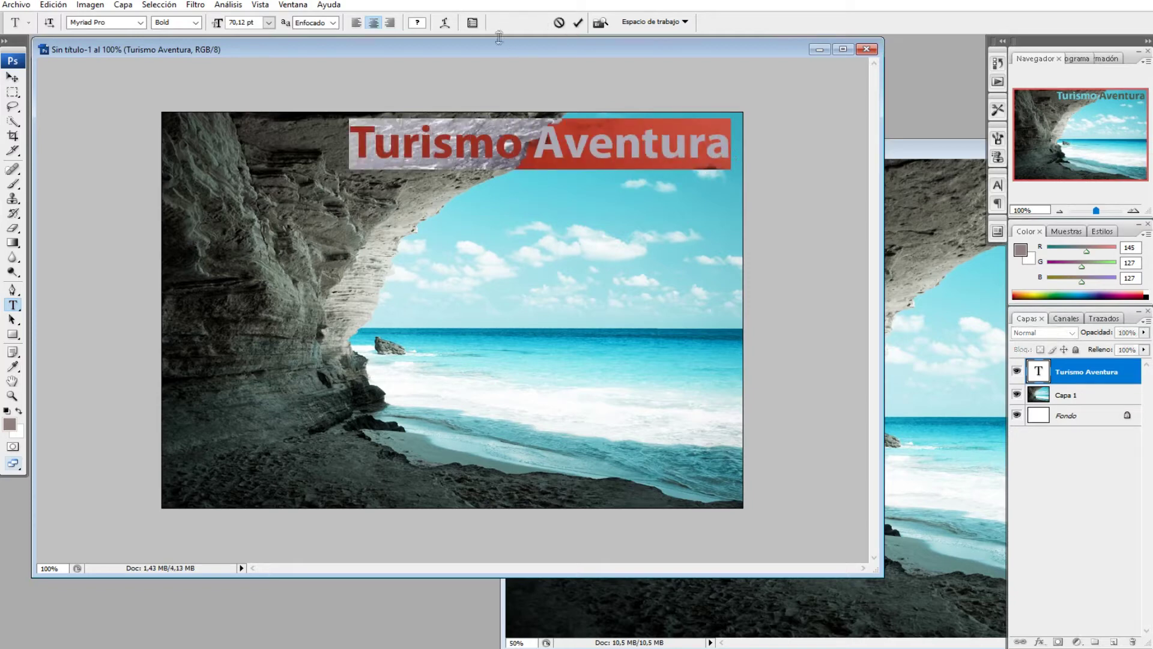
pyautogui.click(420, 25)
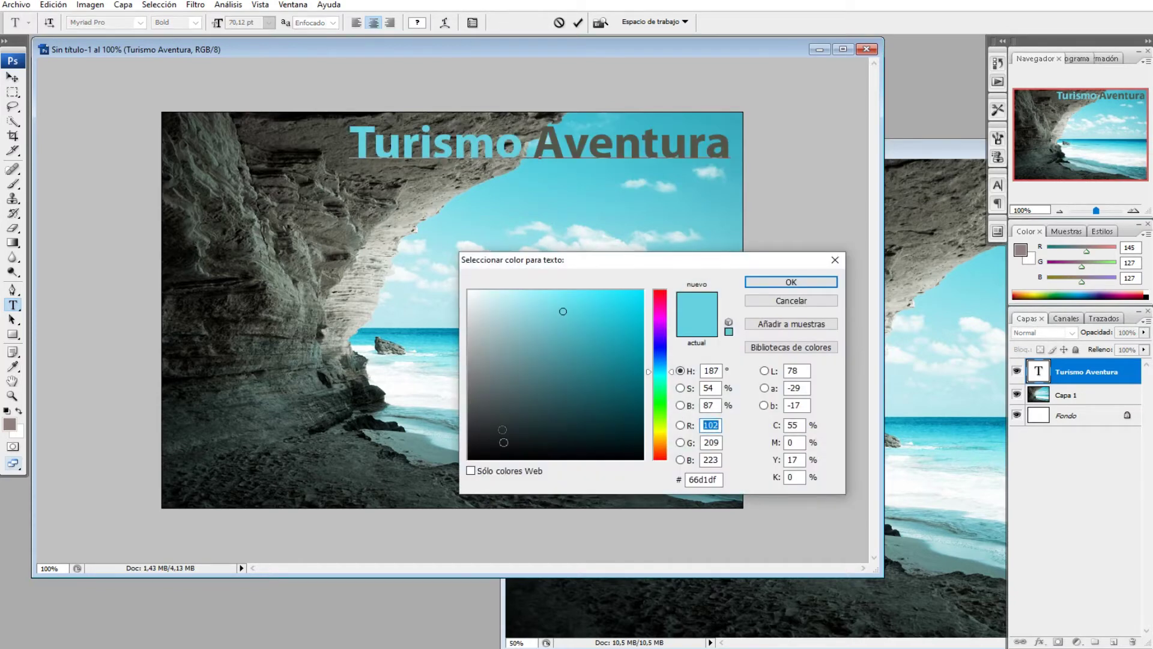
pyautogui.click(663, 304)
pyautogui.moveTo(663, 304); pyautogui.dragTo(663, 293)
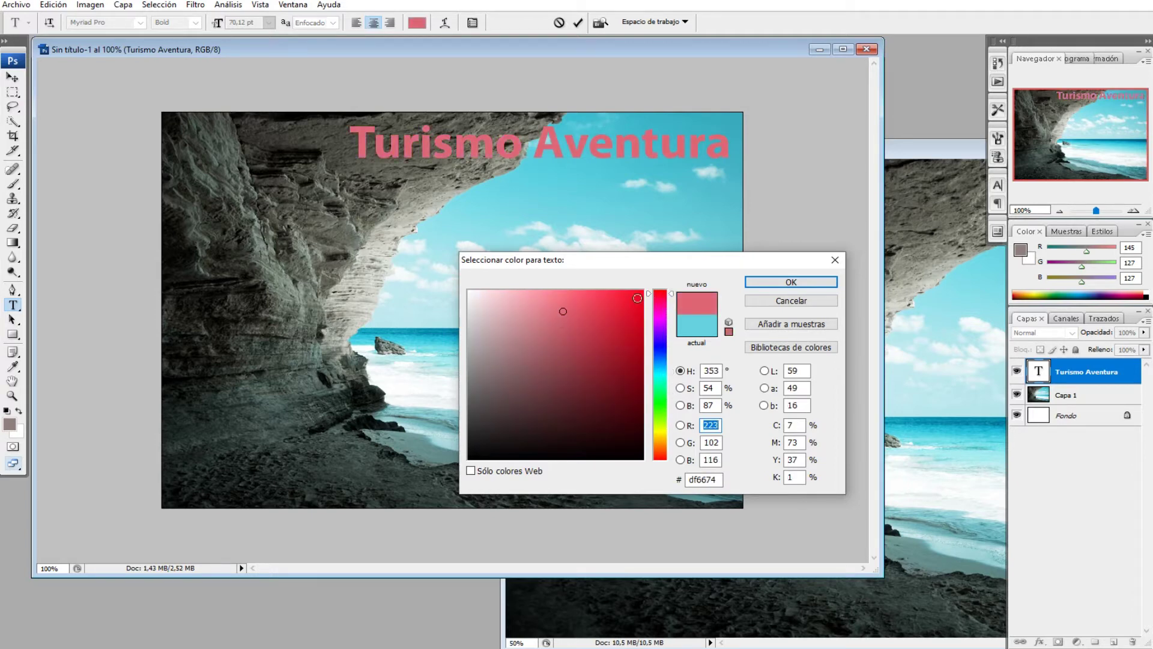
pyautogui.click(642, 292)
pyautogui.click(798, 283)
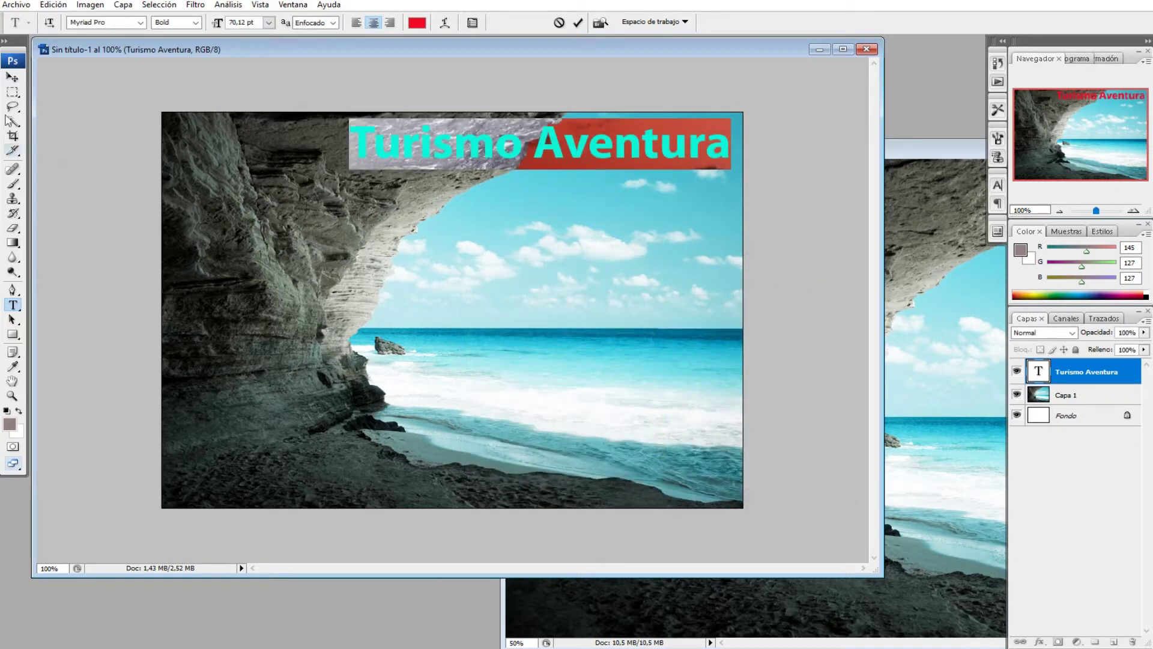
pyautogui.click(12, 78)
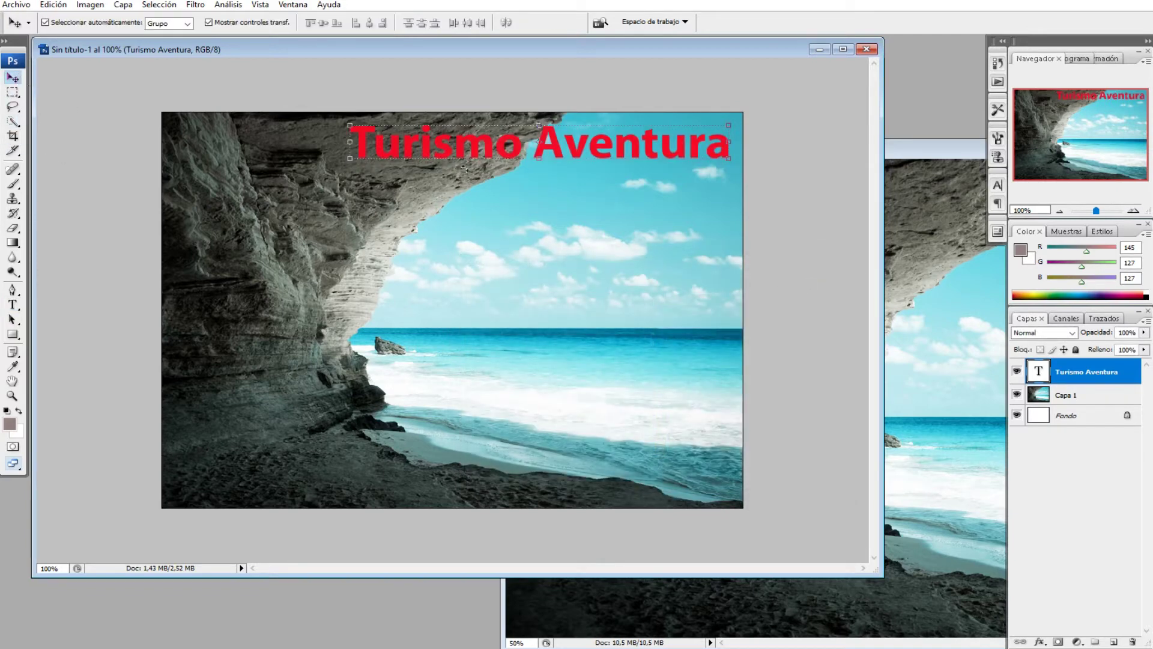
# - Move the red title a little lower in the photo and scale it proportionally to 91.7%
pyautogui.moveTo(487, 149); pyautogui.dragTo(507, 190)
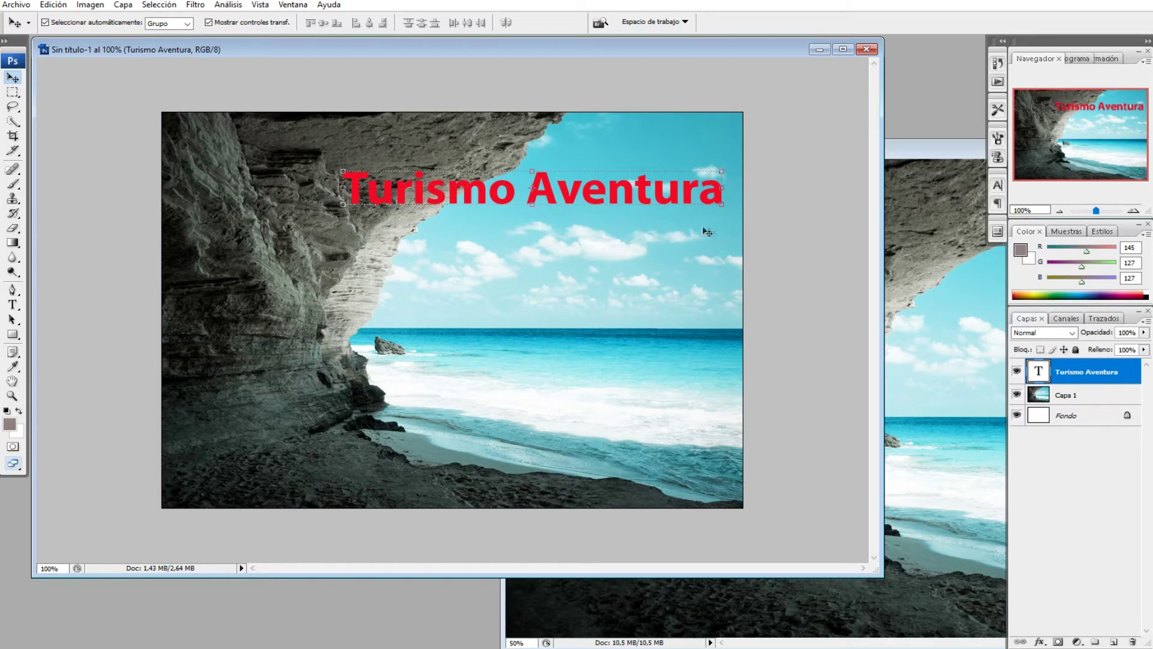
pyautogui.moveTo(721, 204); pyautogui.dragTo(676, 194)
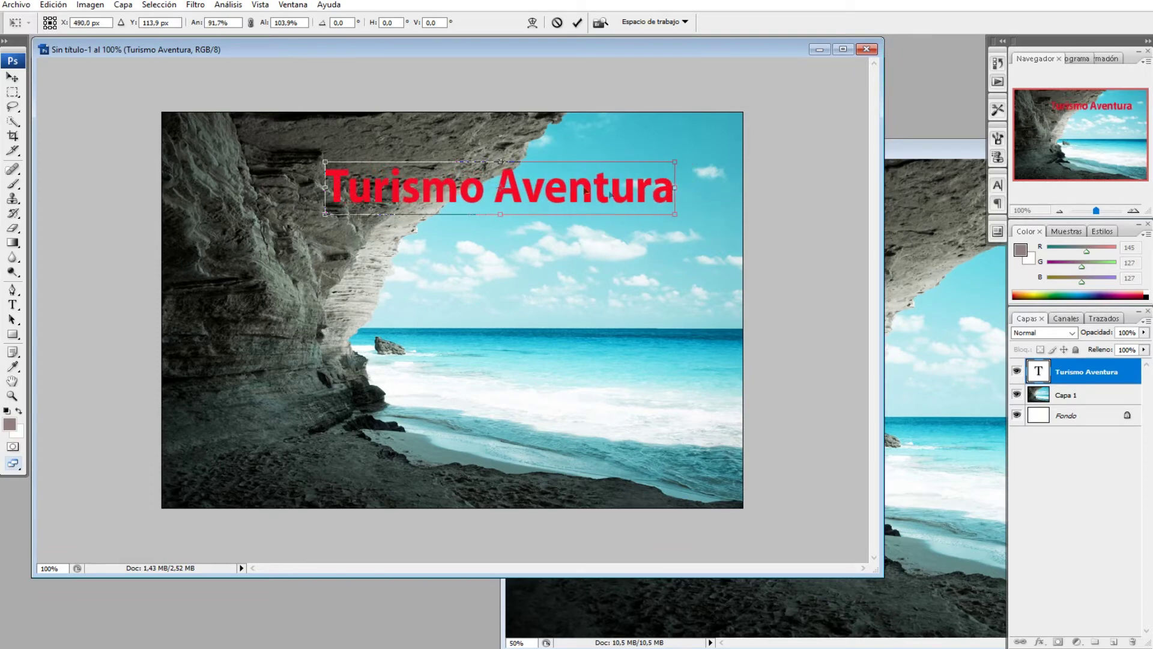
pyautogui.click(251, 24)
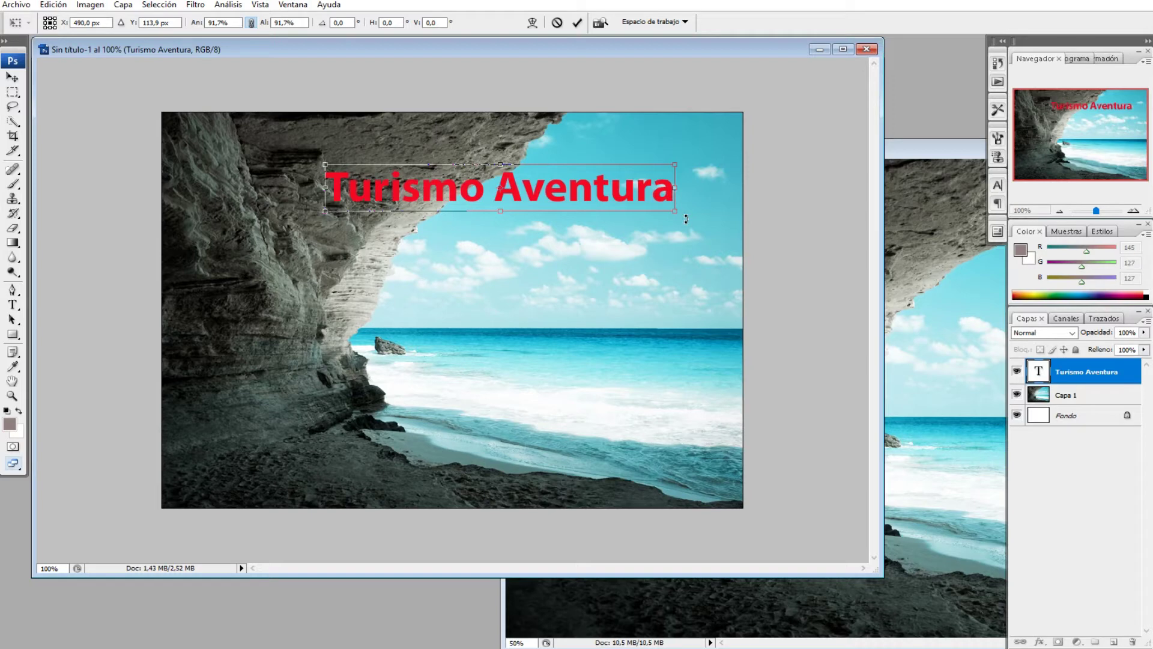
# - Rotate the title 27.1° so it slopes down to the right, place it across the sky, apply the transformation and deselect
pyautogui.moveTo(689, 218); pyautogui.dragTo(608, 259)
pyautogui.moveTo(675, 231); pyautogui.dragTo(682, 283)
pyautogui.moveTo(567, 268); pyautogui.dragTo(628, 262)
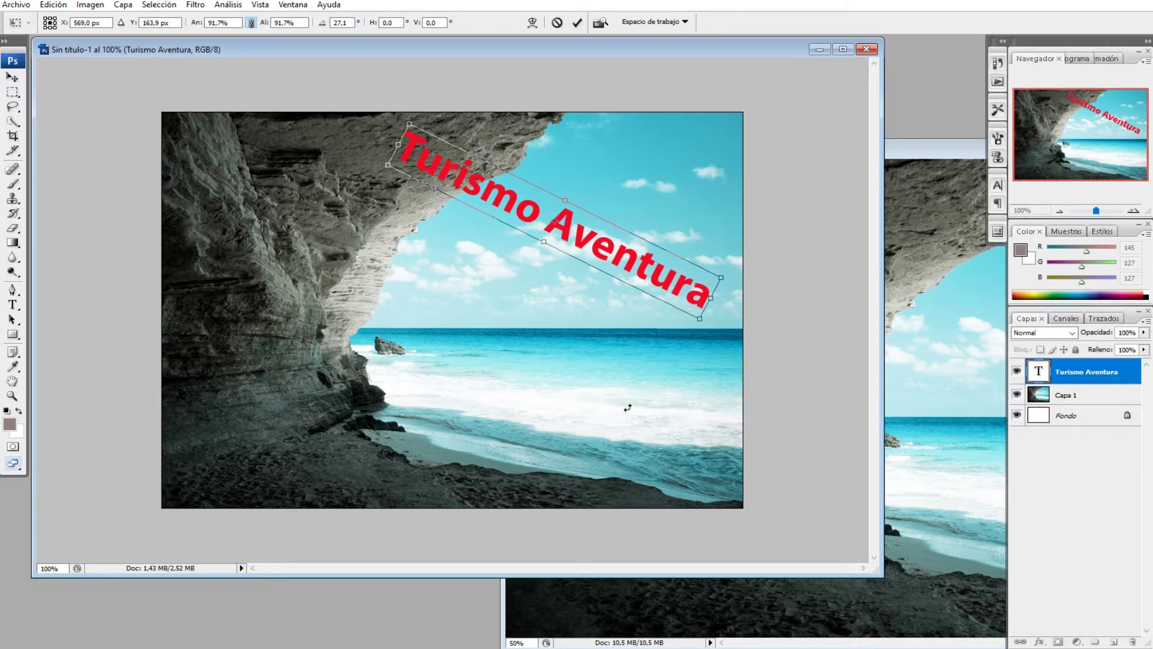
pyautogui.press('Return')
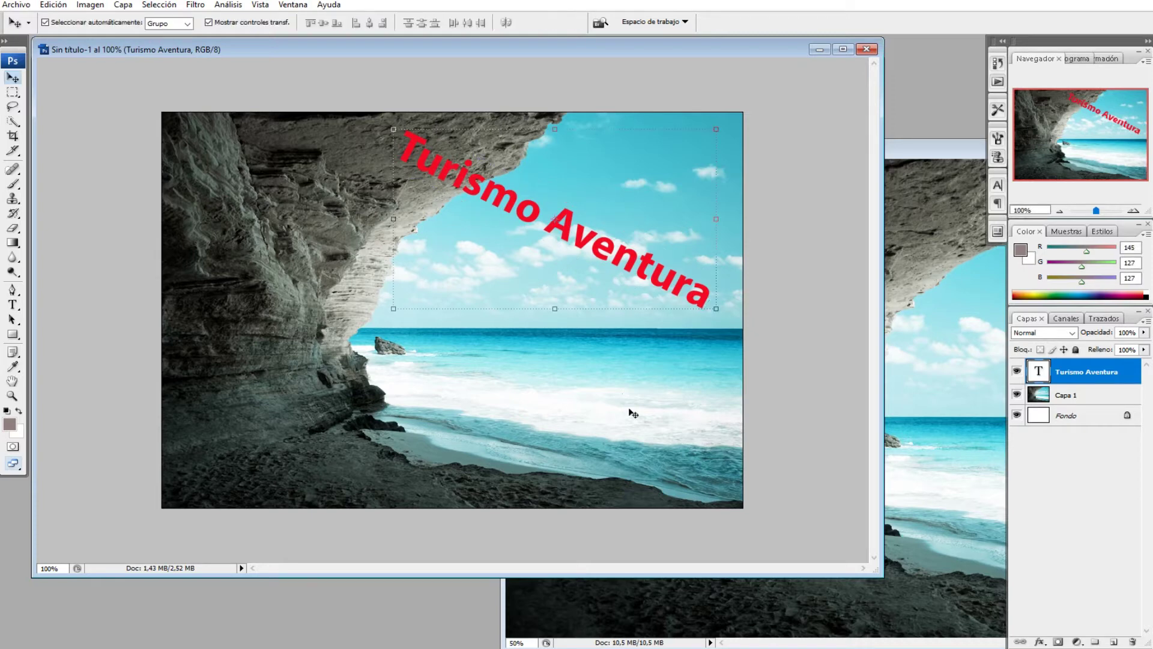
pyautogui.click(633, 414)
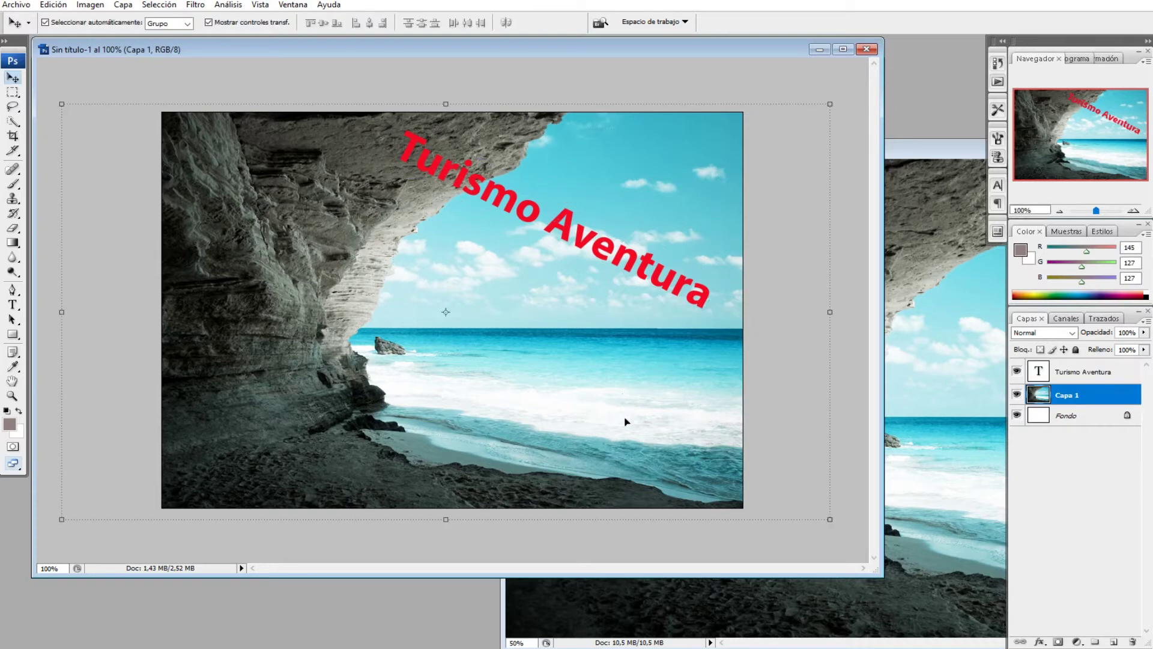
pyautogui.click(690, 76)
# - Add a new text layer reading "Vení al mar" over the shoreline in the photo
pyautogui.click(13, 305)
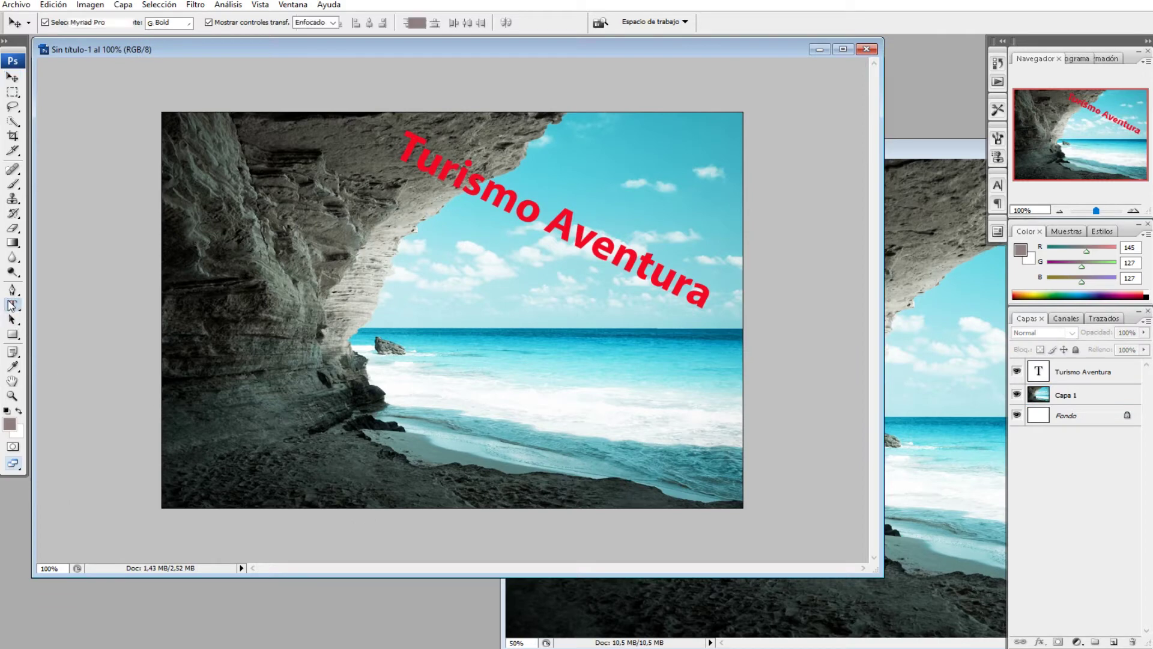
pyautogui.click(402, 388)
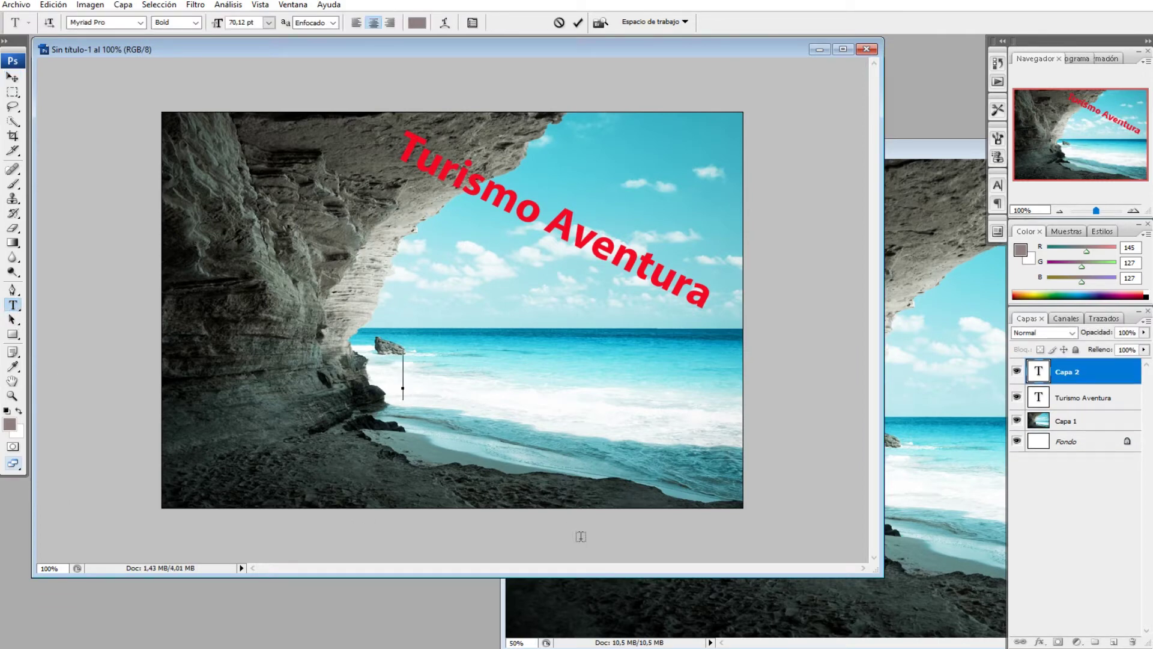
pyautogui.write('Vení')
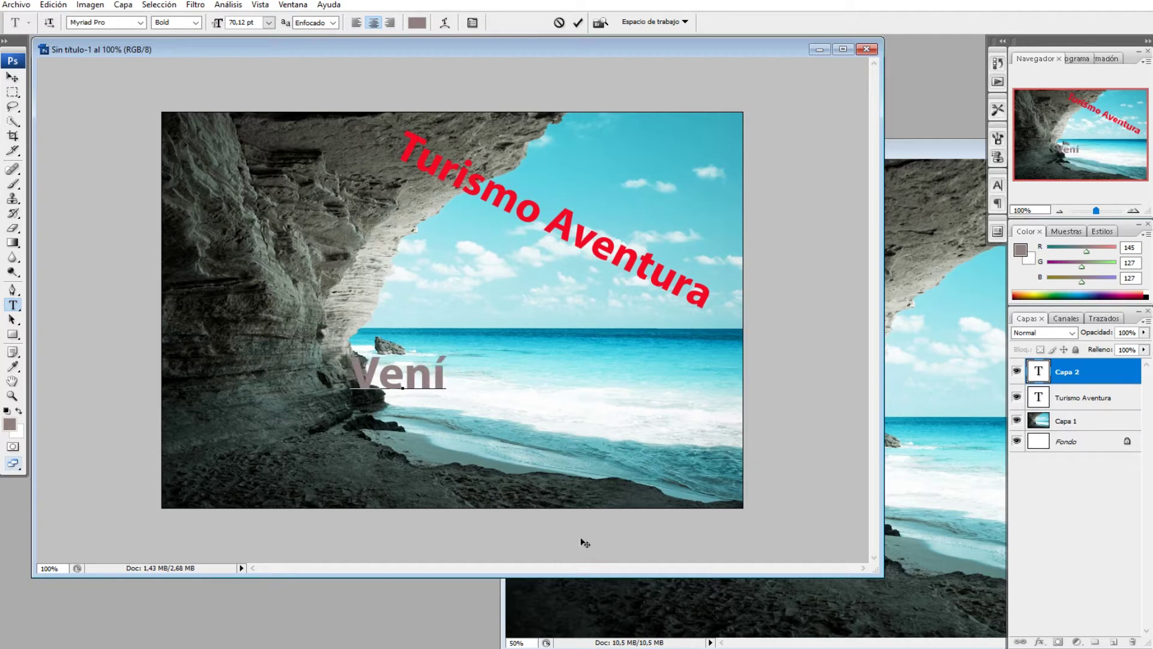
pyautogui.write(' al mar')
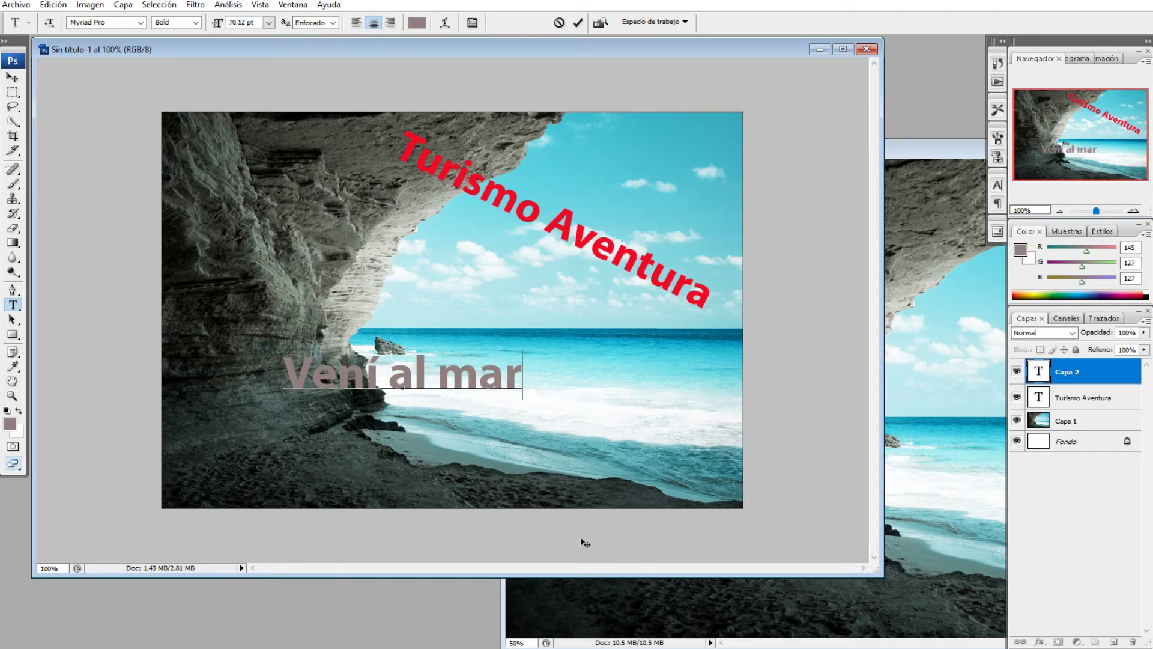
# - Set the color of the "Vení al mar" text to the near-white f9f7f7
pyautogui.moveTo(287, 374); pyautogui.dragTo(525, 374)
pyautogui.click(422, 27)
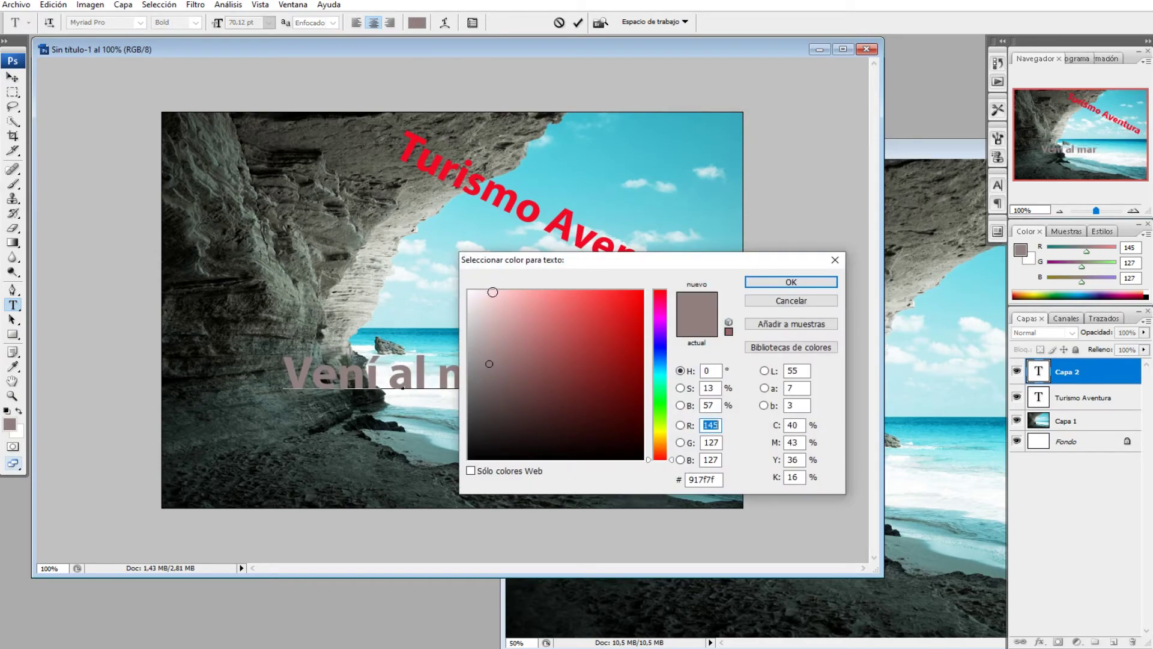
pyautogui.click(469, 293)
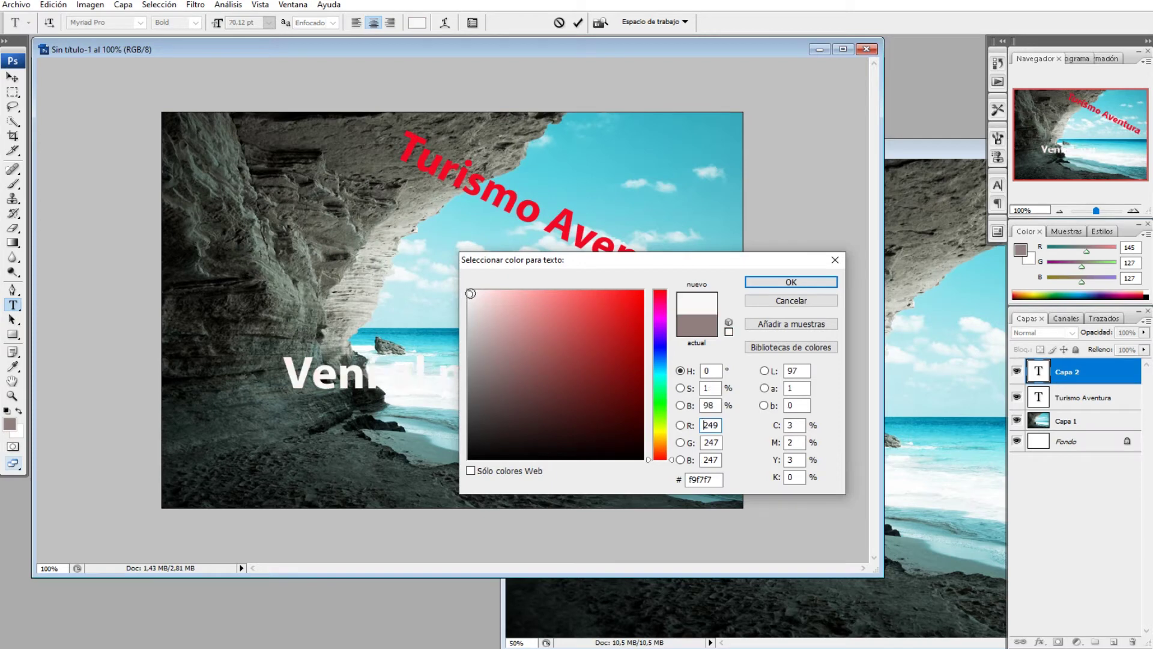
pyautogui.click(824, 284)
pyautogui.click(12, 77)
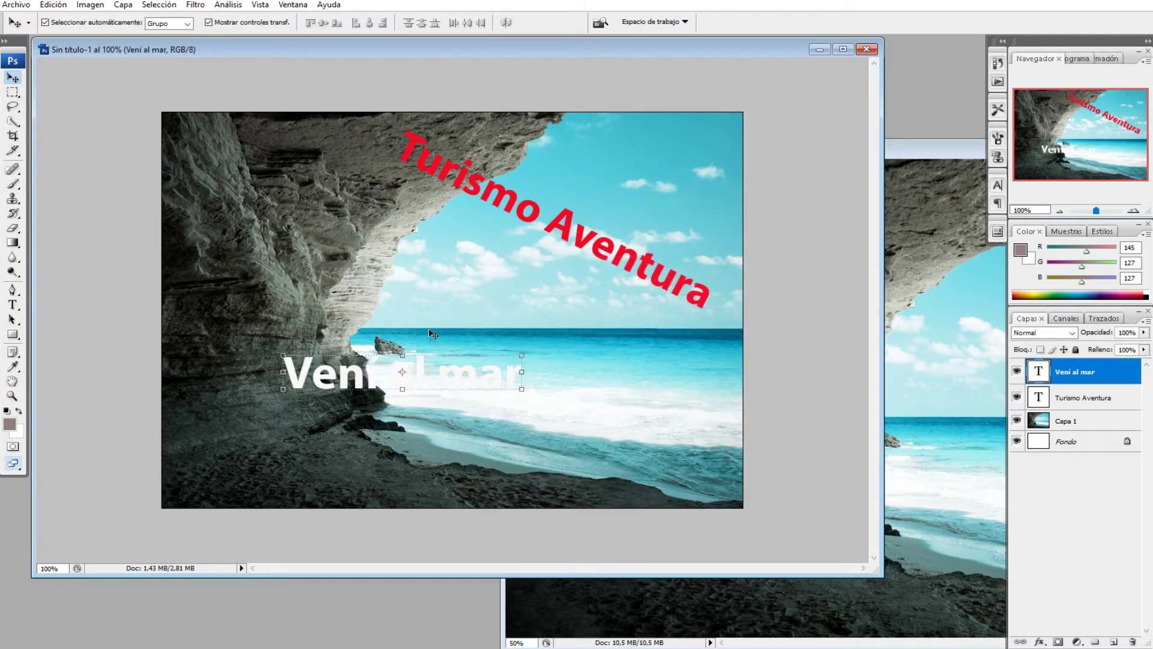
# - Move "Vení al mar" to the photo's lower left corner, scale it proportionally to 120% and shift it fully inside the photo
pyautogui.moveTo(444, 379); pyautogui.dragTo(341, 483)
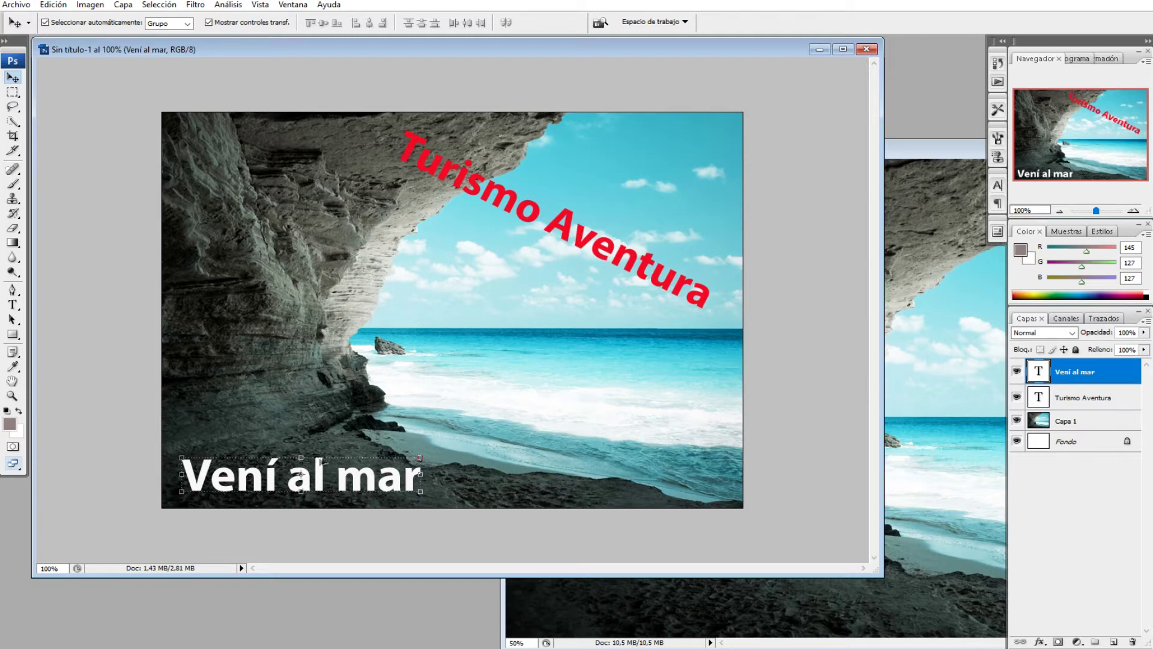
pyautogui.hotkey('ctrl', 't')
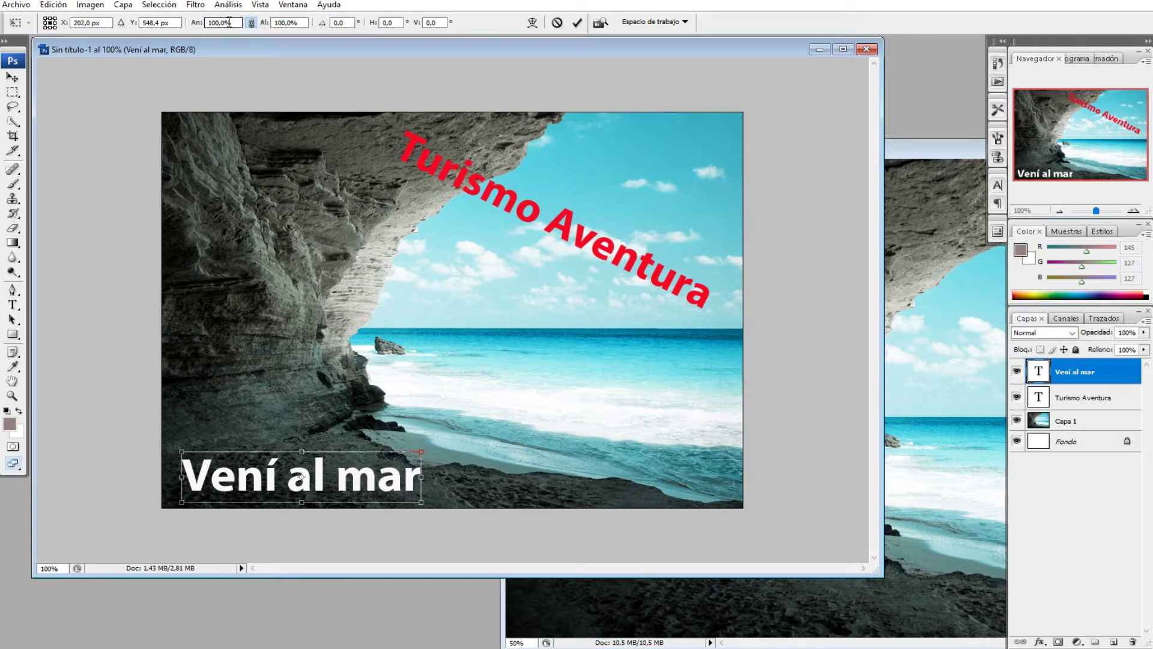
pyautogui.moveTo(212, 24); pyautogui.dragTo(217, 26)
pyautogui.write('2')
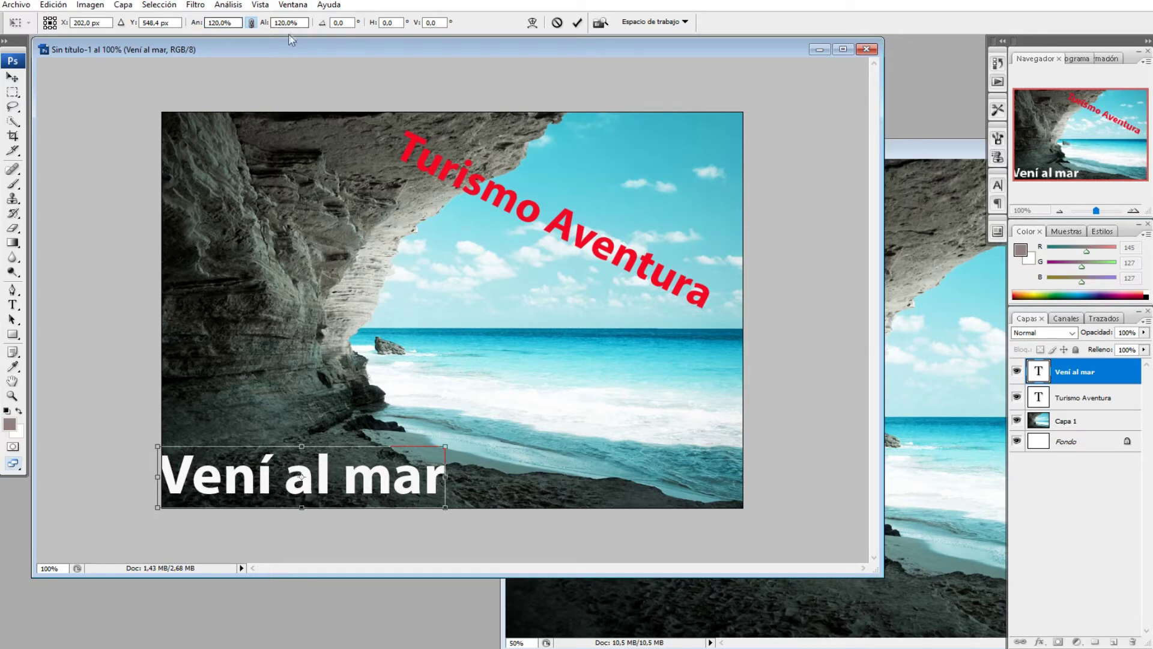
pyautogui.moveTo(354, 480); pyautogui.dragTo(373, 471)
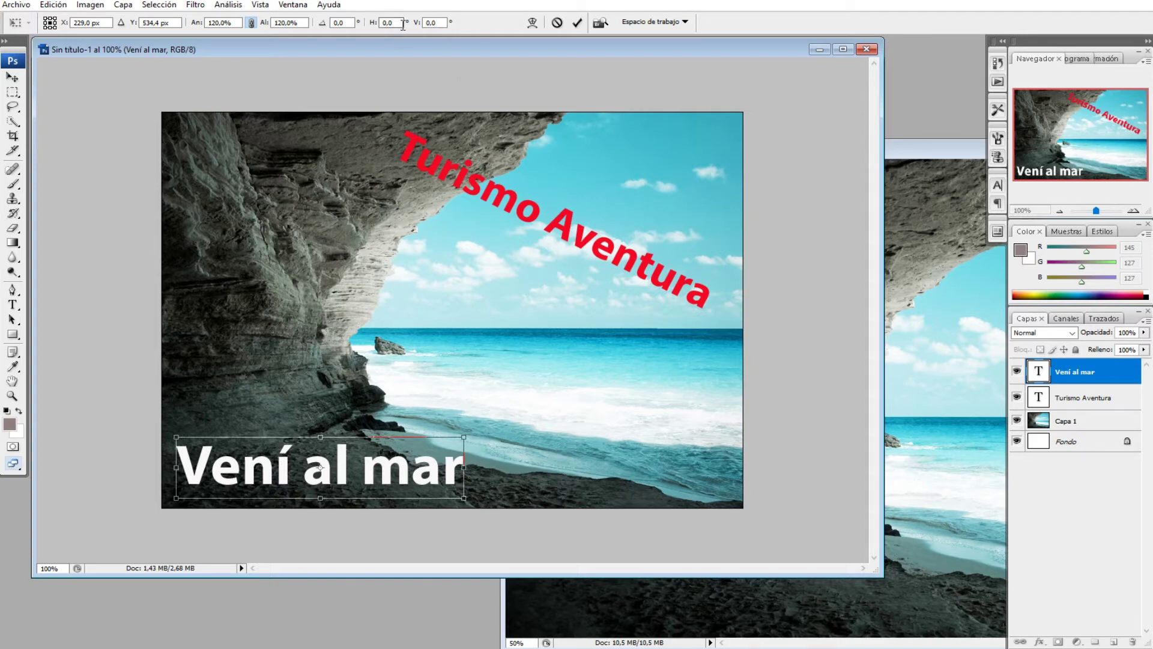
# - Try rotating "Vení al mar" by 45° and by -45°, and reset its rotation to 0°
pyautogui.click(340, 23)
pyautogui.write('45')
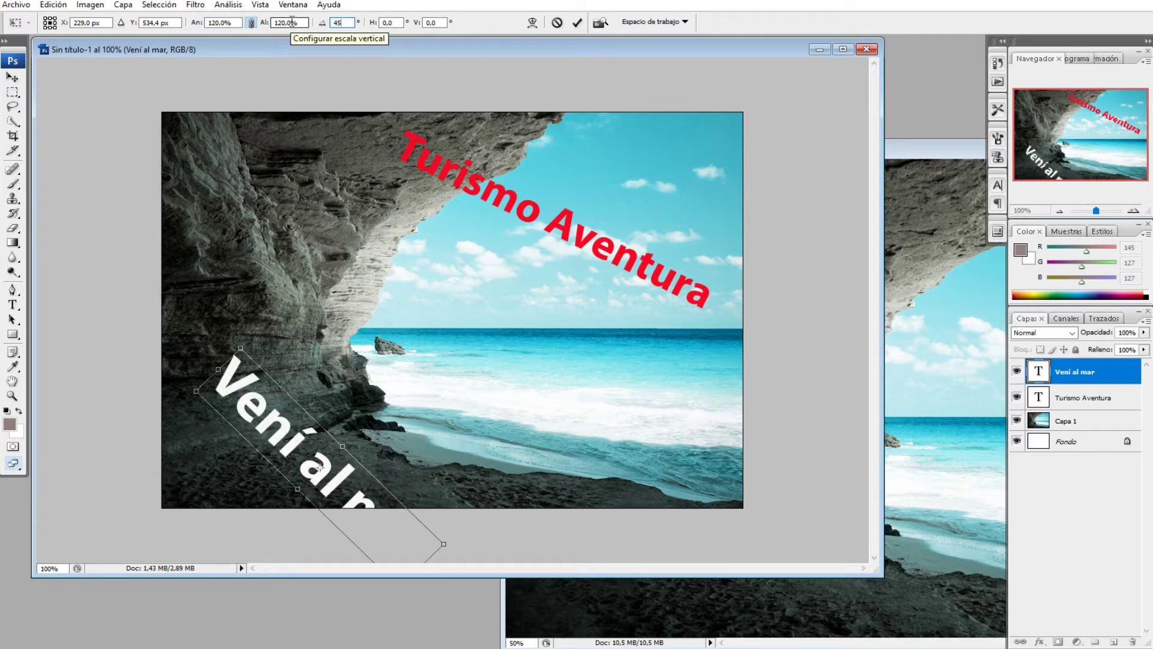
pyautogui.press('BackSpace')
pyautogui.press('BackSpace')
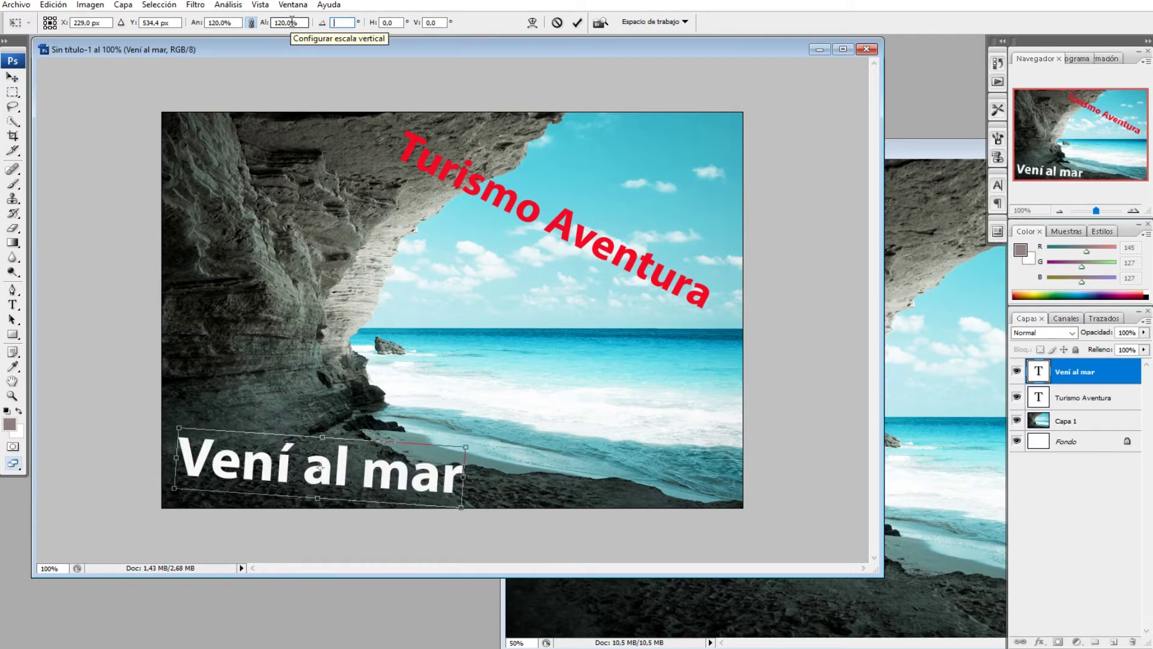
pyautogui.write('-45')
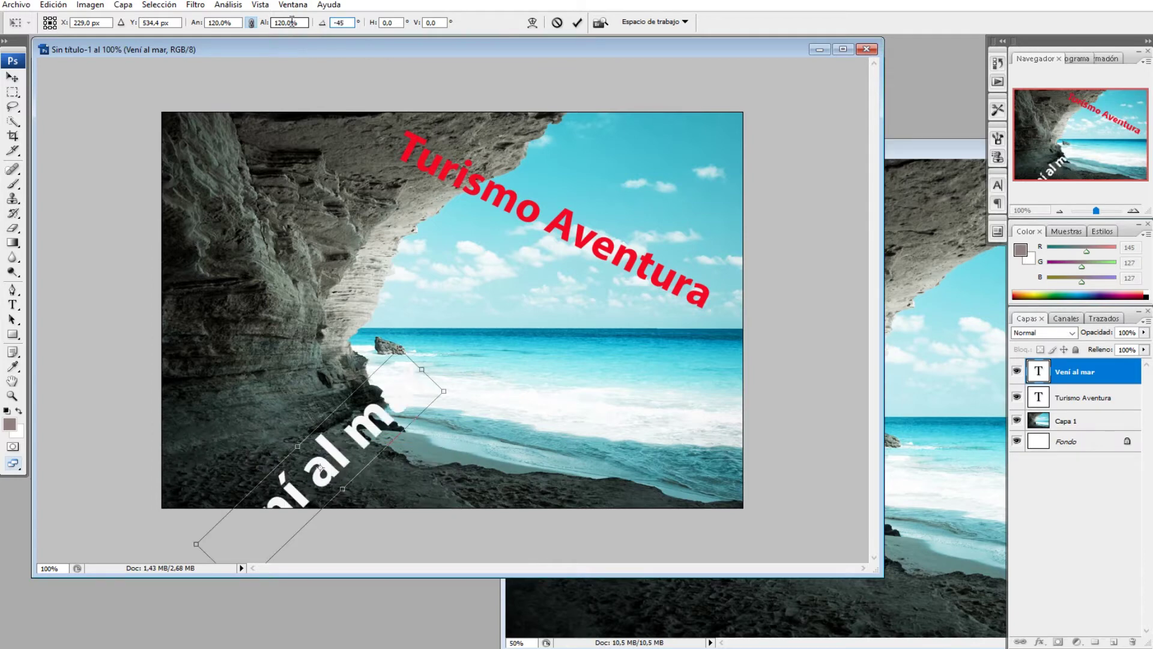
pyautogui.press('BackSpace')
pyautogui.press('BackSpace')
pyautogui.press('BackSpace')
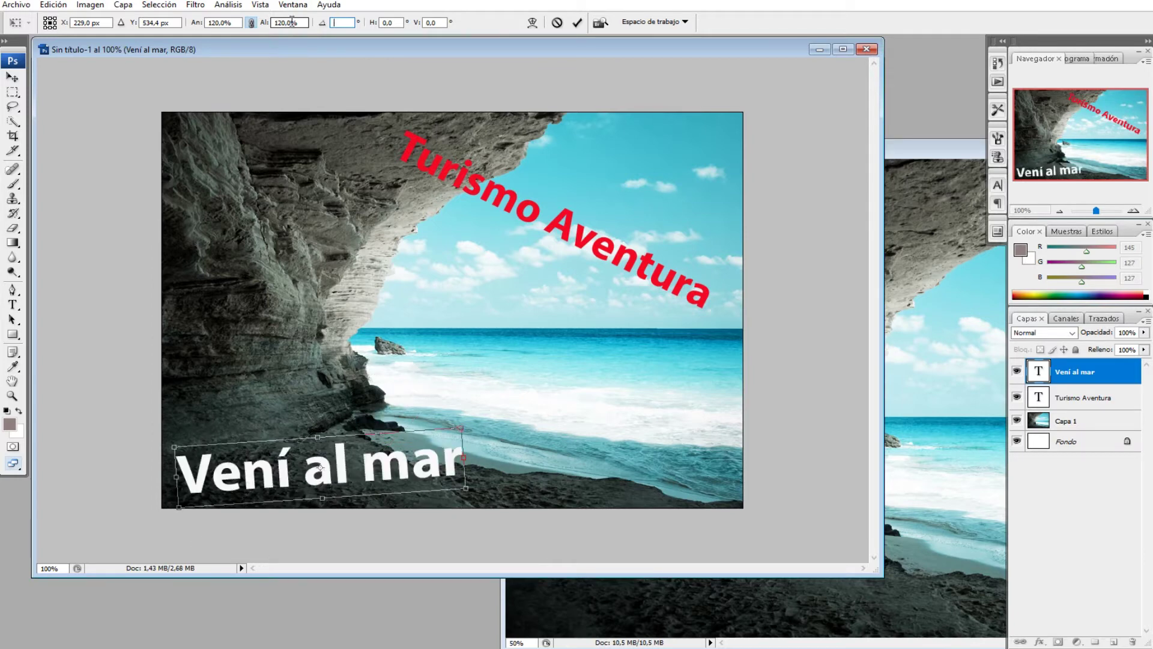
pyautogui.write('0')
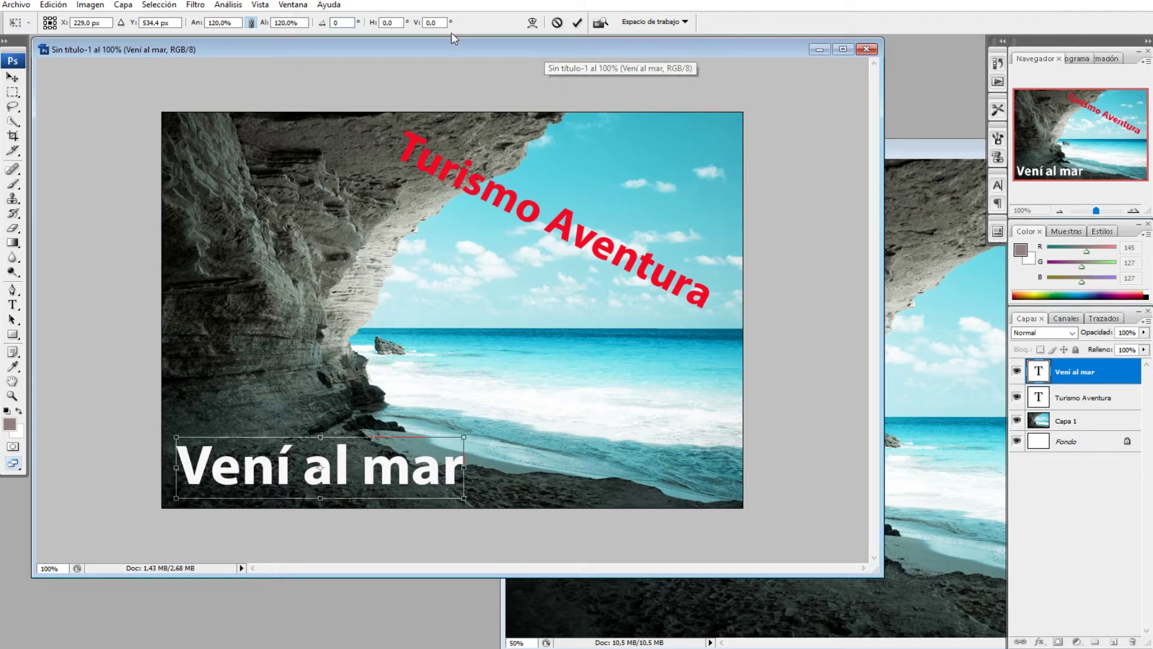
# - Warp "Vení al mar" with the Arco style and reduce its bend to 12%
pyautogui.click(532, 24)
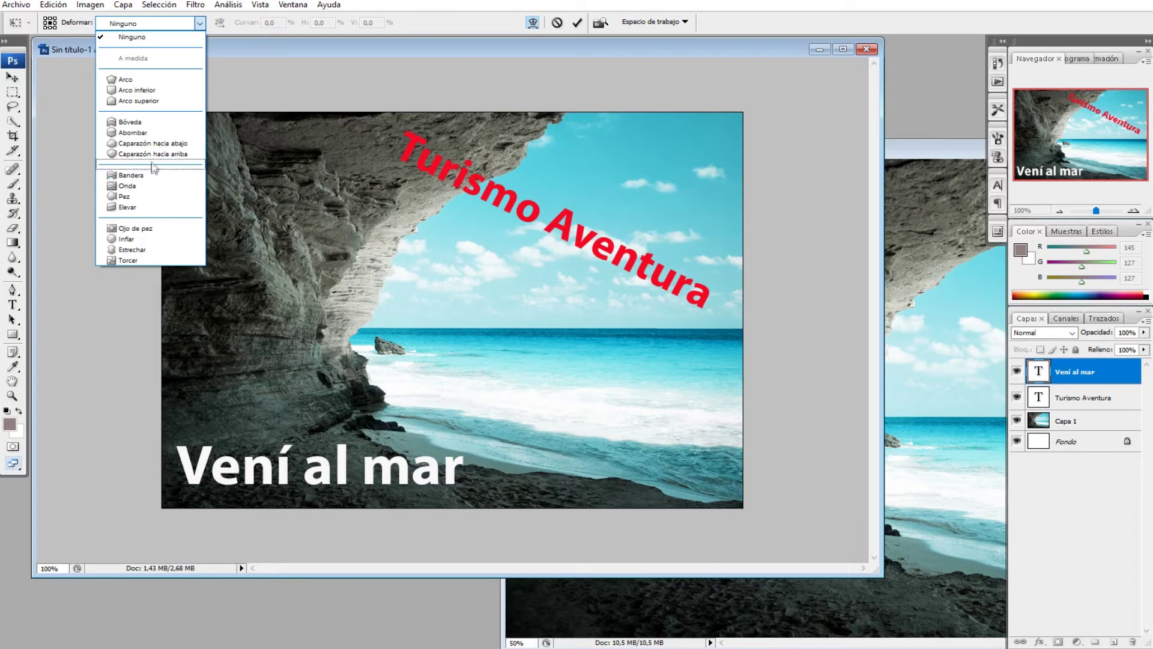
pyautogui.click(152, 81)
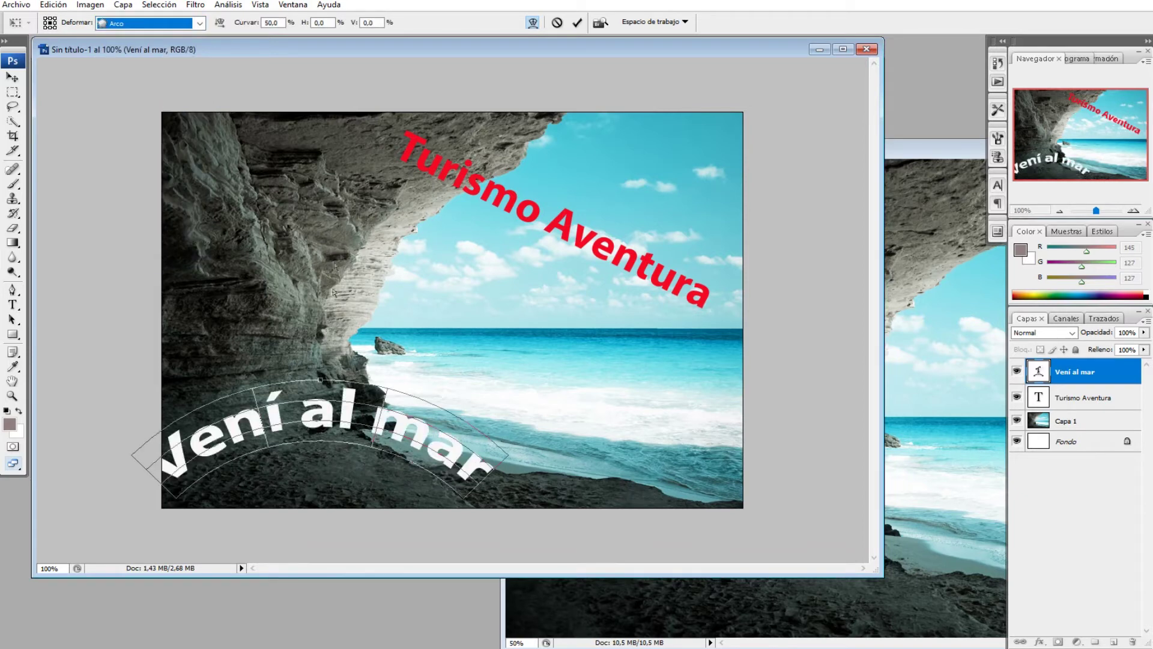
pyautogui.moveTo(322, 382); pyautogui.dragTo(329, 419)
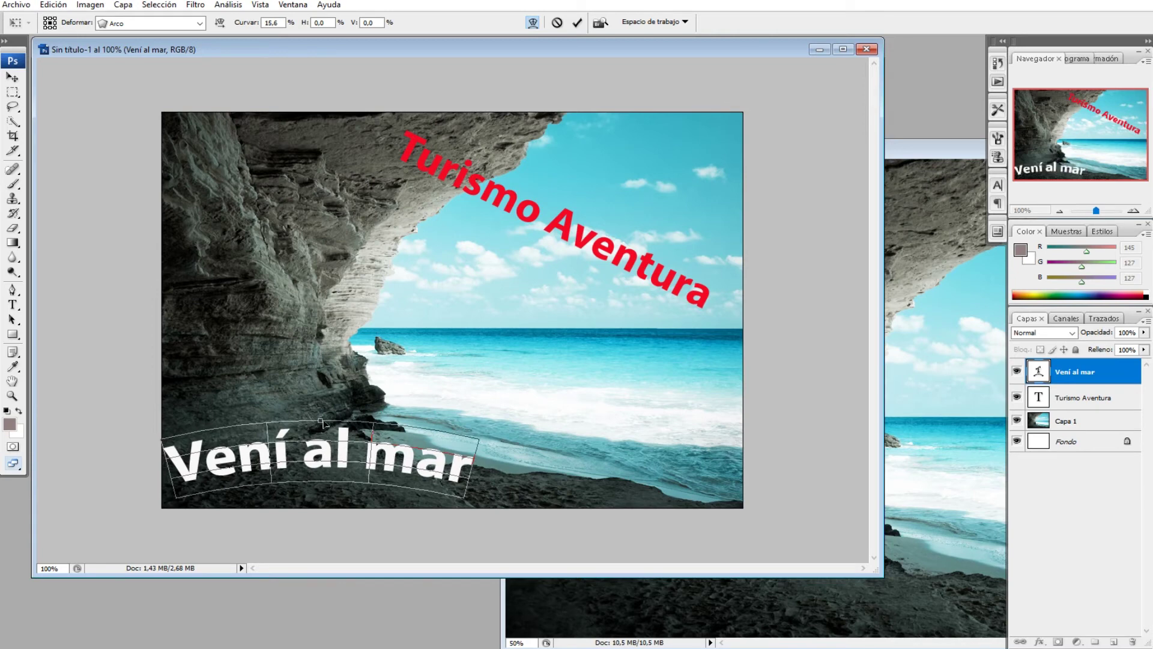
pyautogui.moveTo(322, 425); pyautogui.dragTo(322, 427)
# - Try the Abombar warp on "Vení al mar", switch it to Bandera, apply the transformation and deselect
pyautogui.click(199, 24)
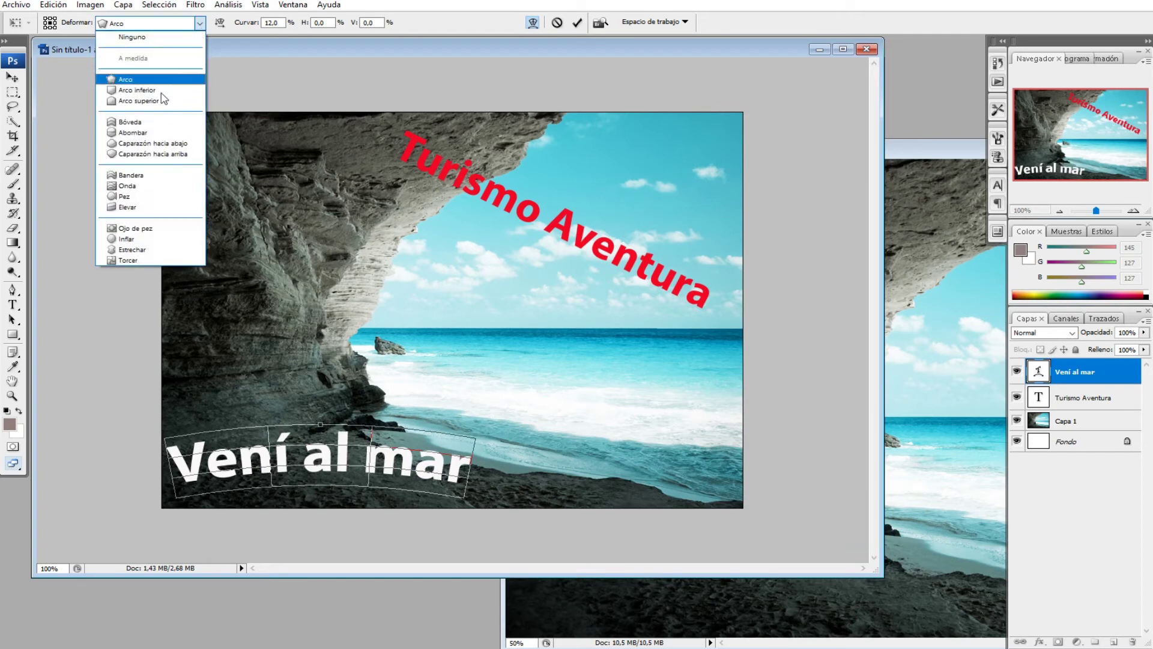
pyautogui.click(135, 132)
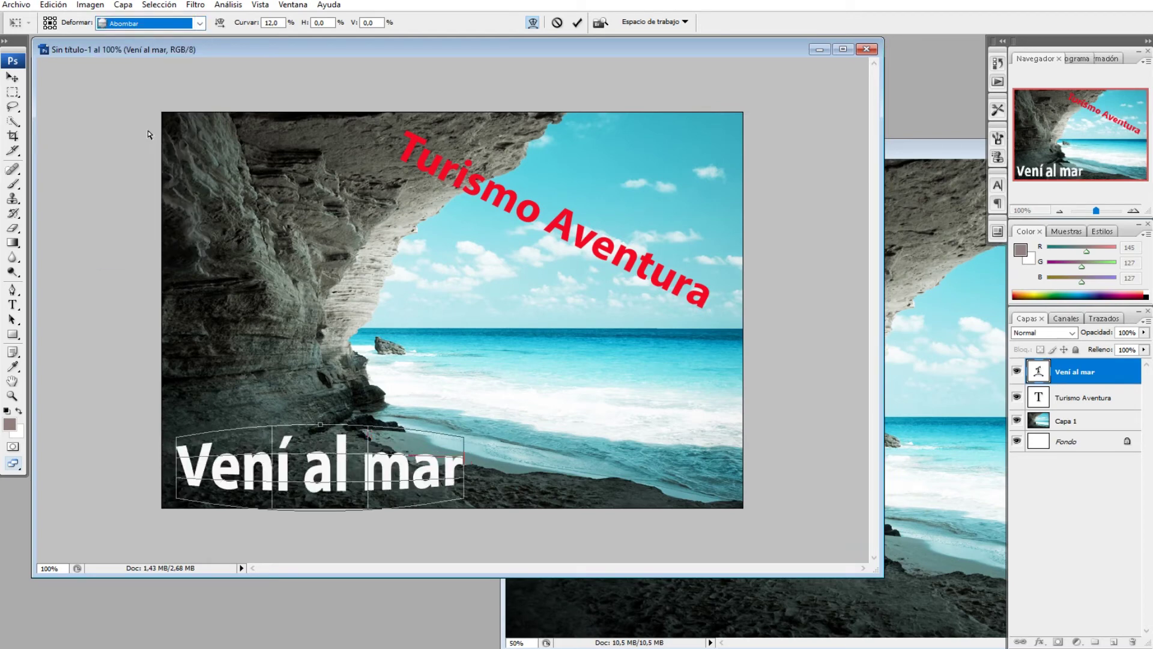
pyautogui.click(199, 23)
pyautogui.click(153, 175)
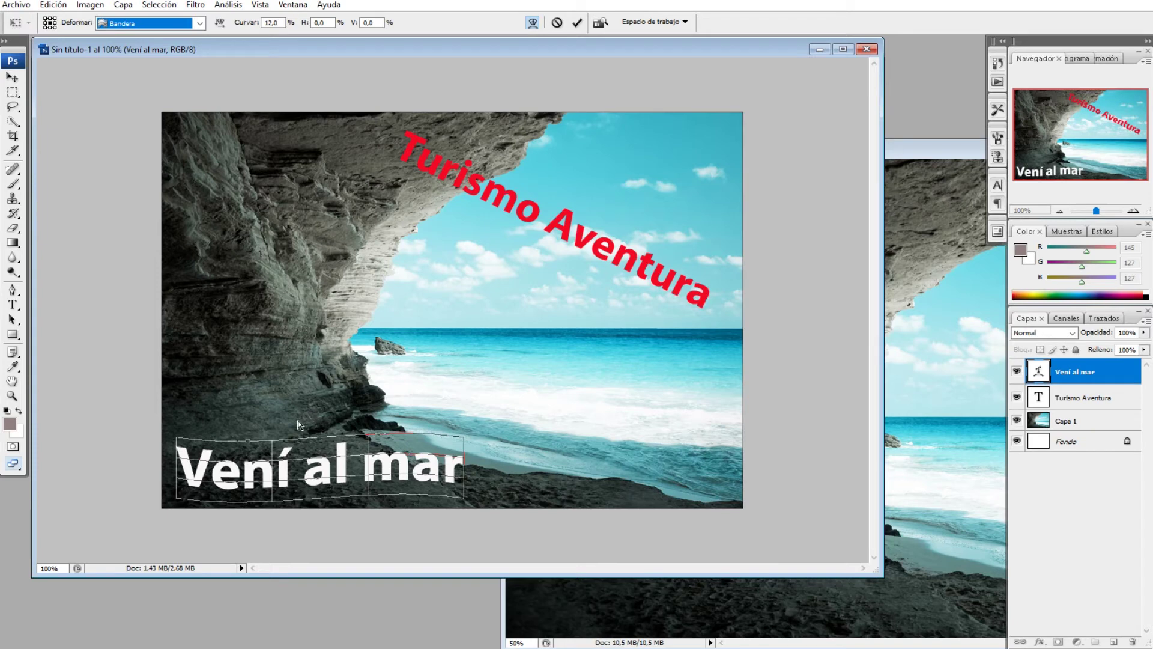
pyautogui.click(12, 77)
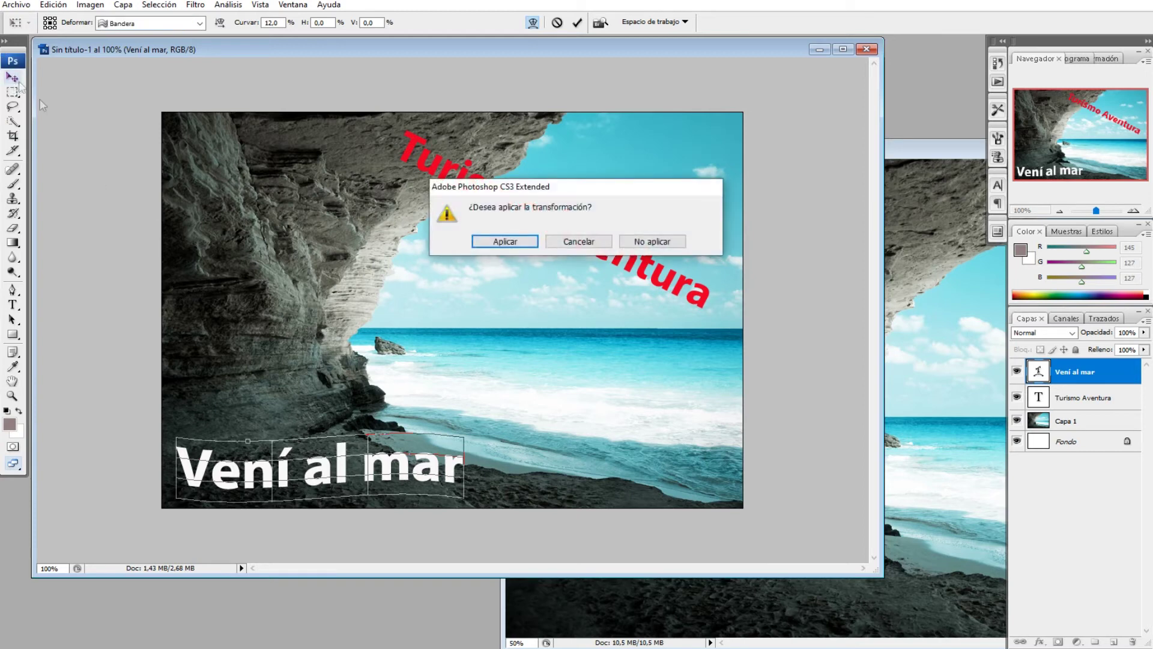
pyautogui.click(604, 245)
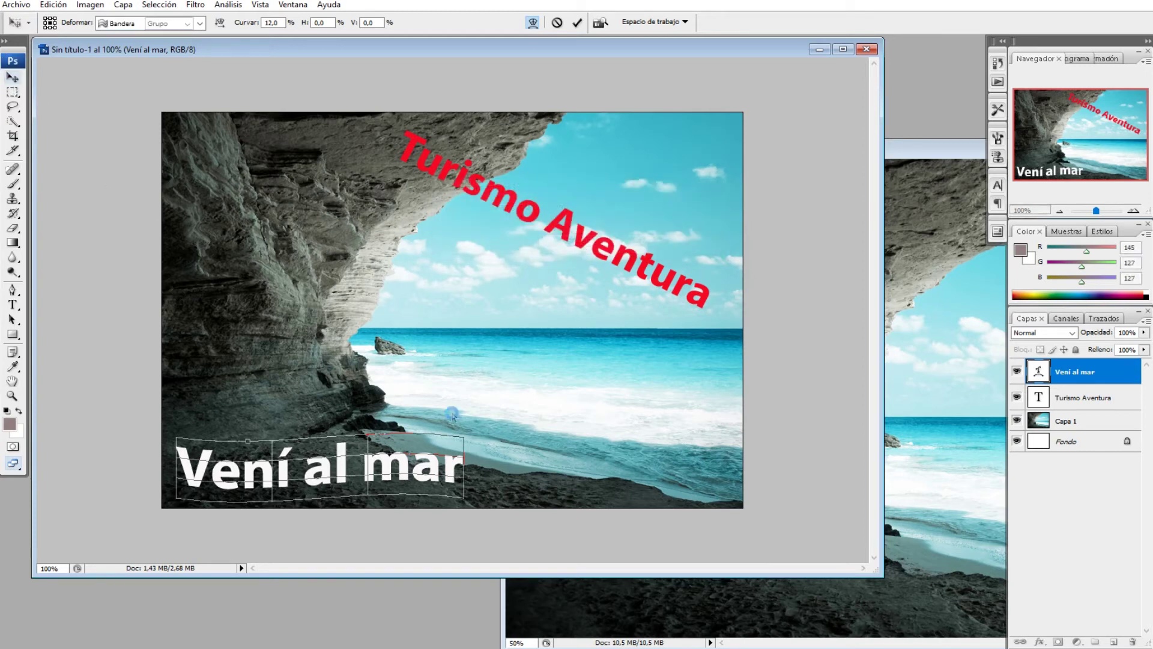
pyautogui.press('Escape')
pyautogui.click(112, 387)
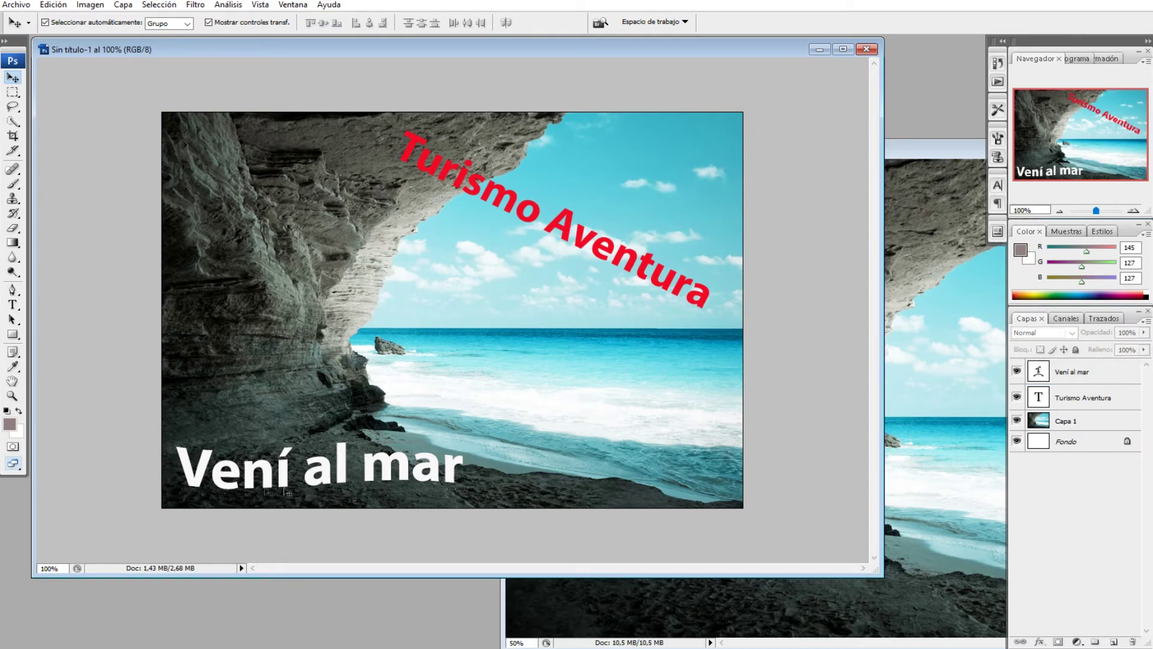
# - Open the blending options of the "Vení al mar" layer and add a Sombra paralela effect
pyautogui.click(328, 481)
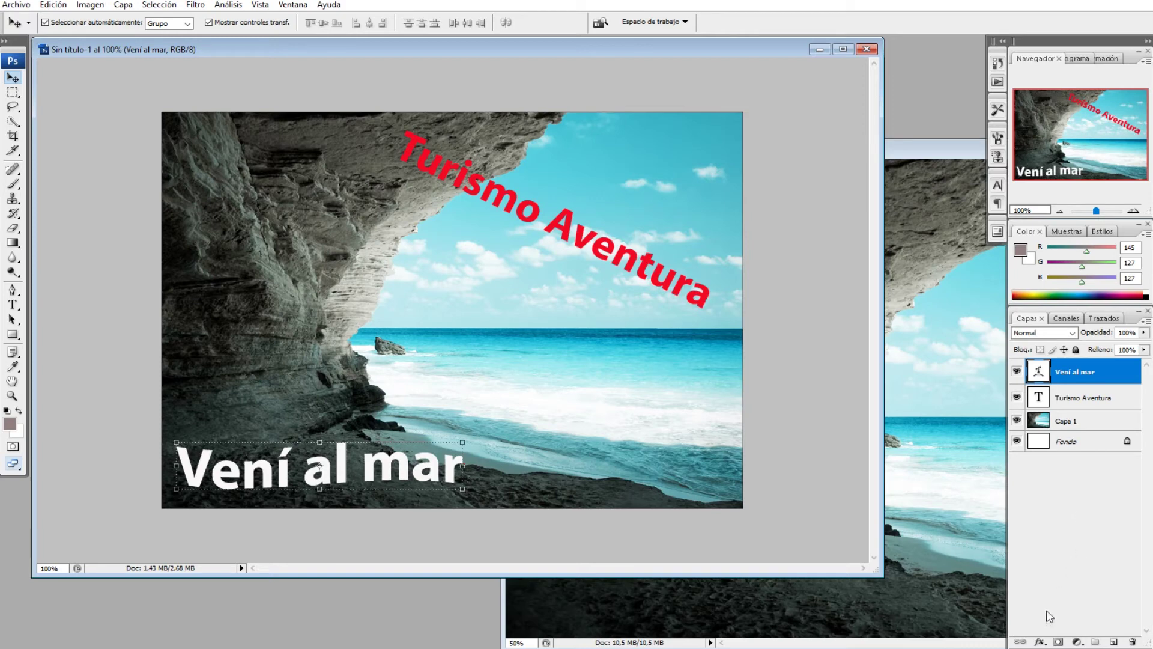
pyautogui.click(1041, 642)
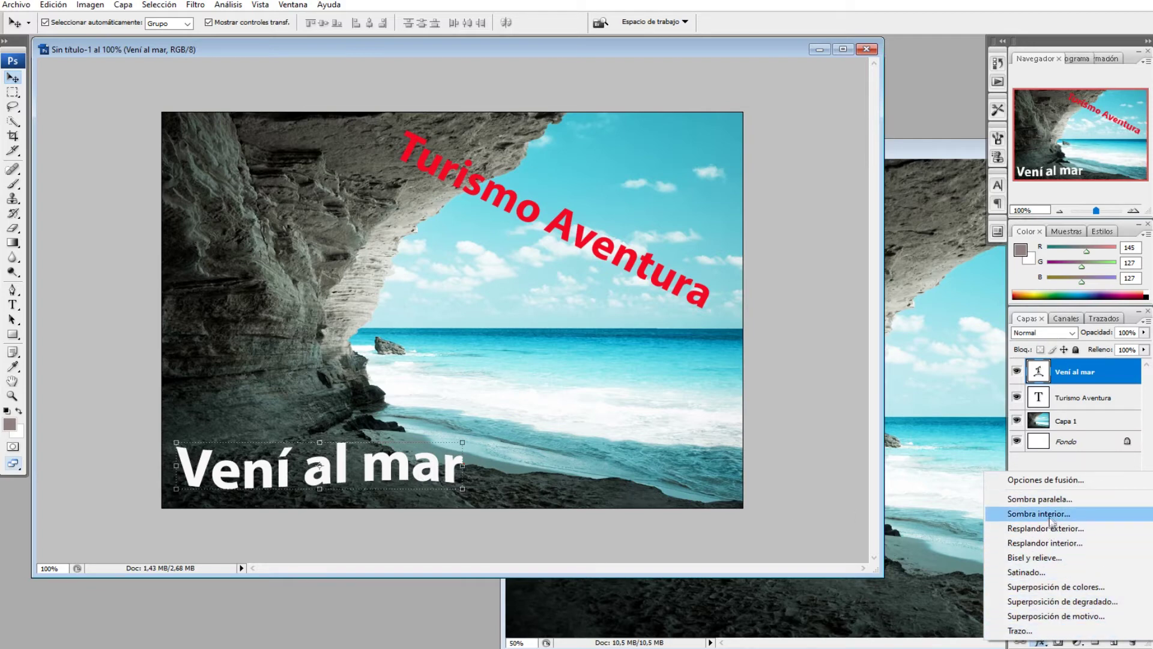
pyautogui.click(1068, 480)
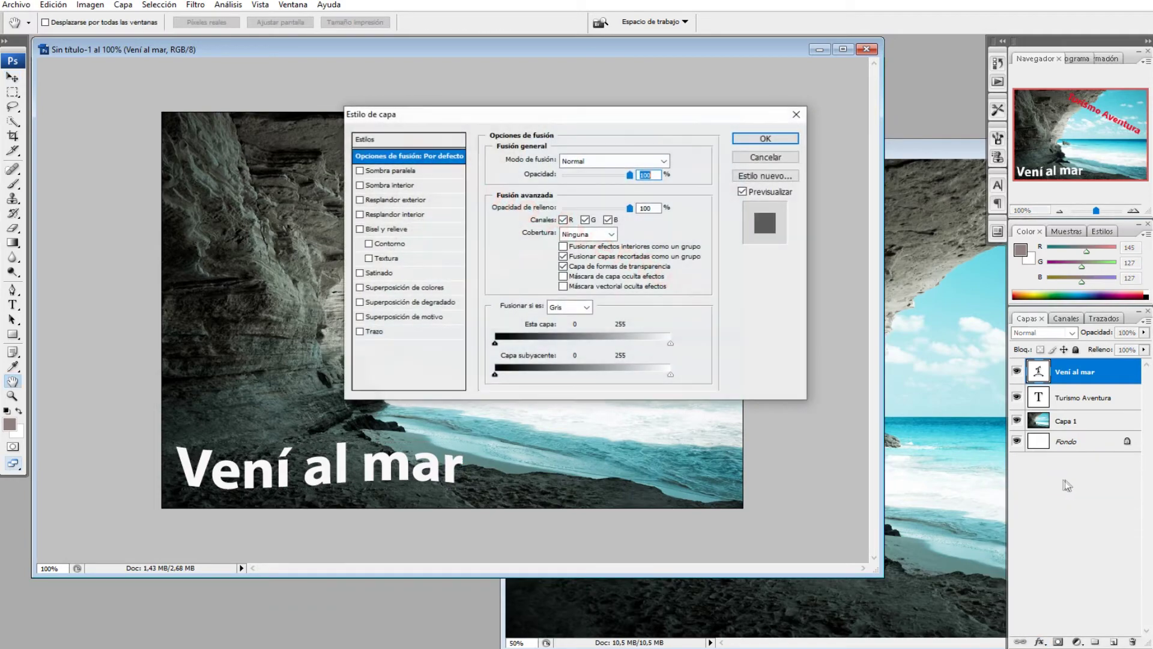
pyautogui.moveTo(532, 115); pyautogui.dragTo(590, 80)
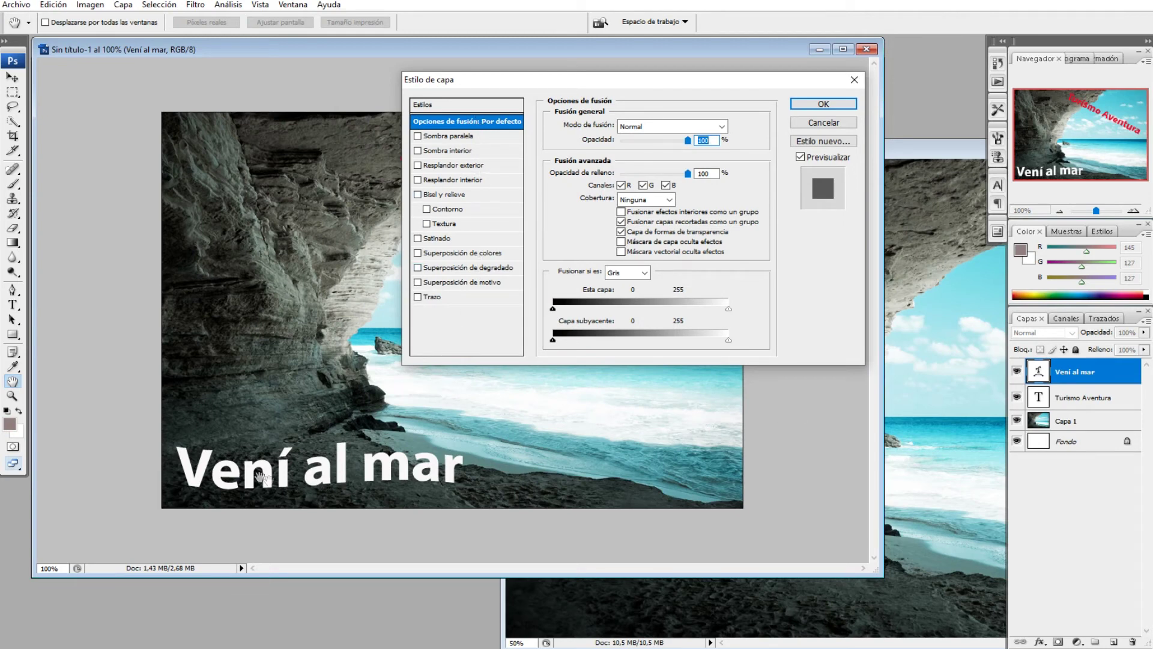
pyautogui.moveTo(569, 83); pyautogui.dragTo(534, 140)
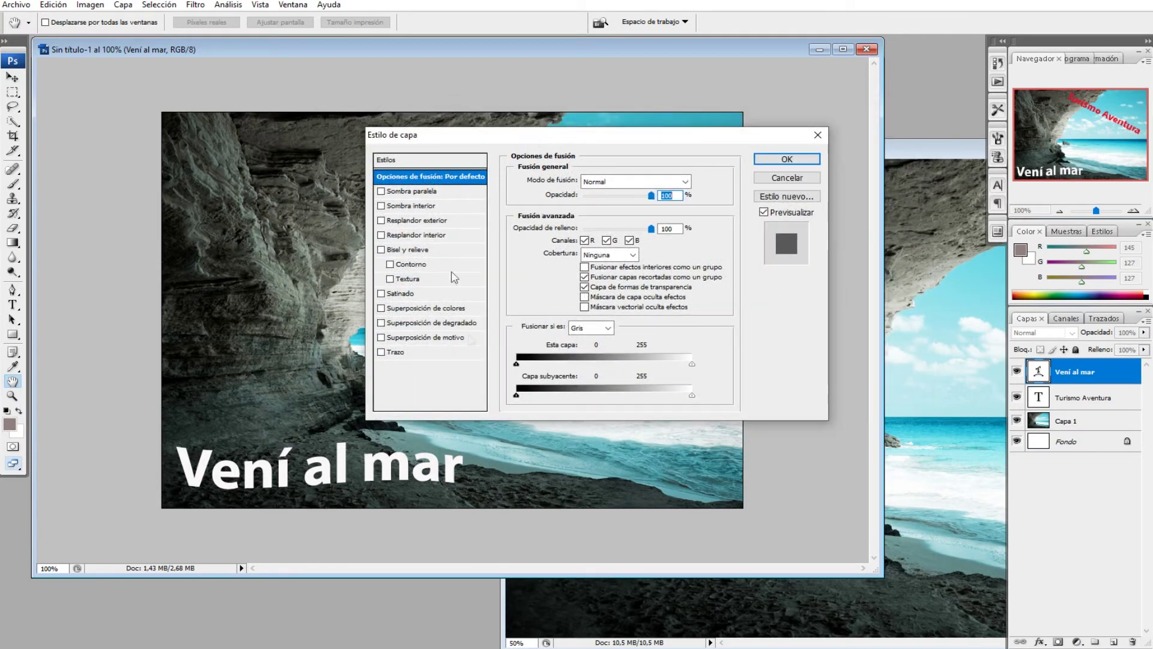
pyautogui.click(420, 192)
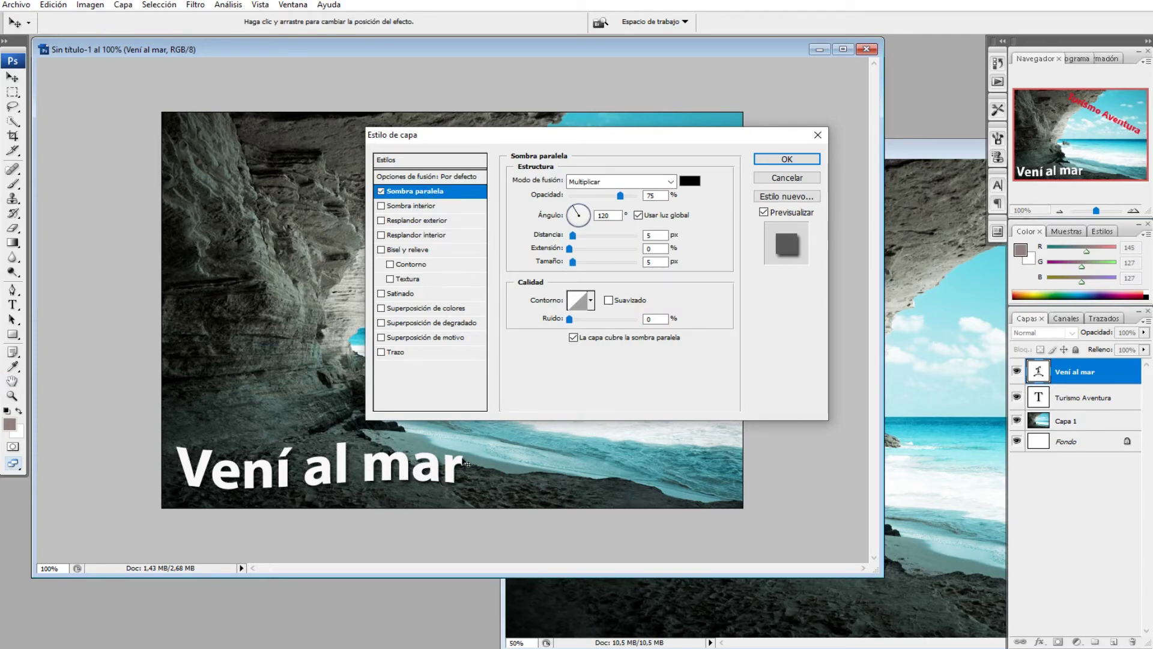
# - Try the Sombra interior and Resplandor exterior effects on "Vení al mar", turning each off again
pyautogui.click(424, 211)
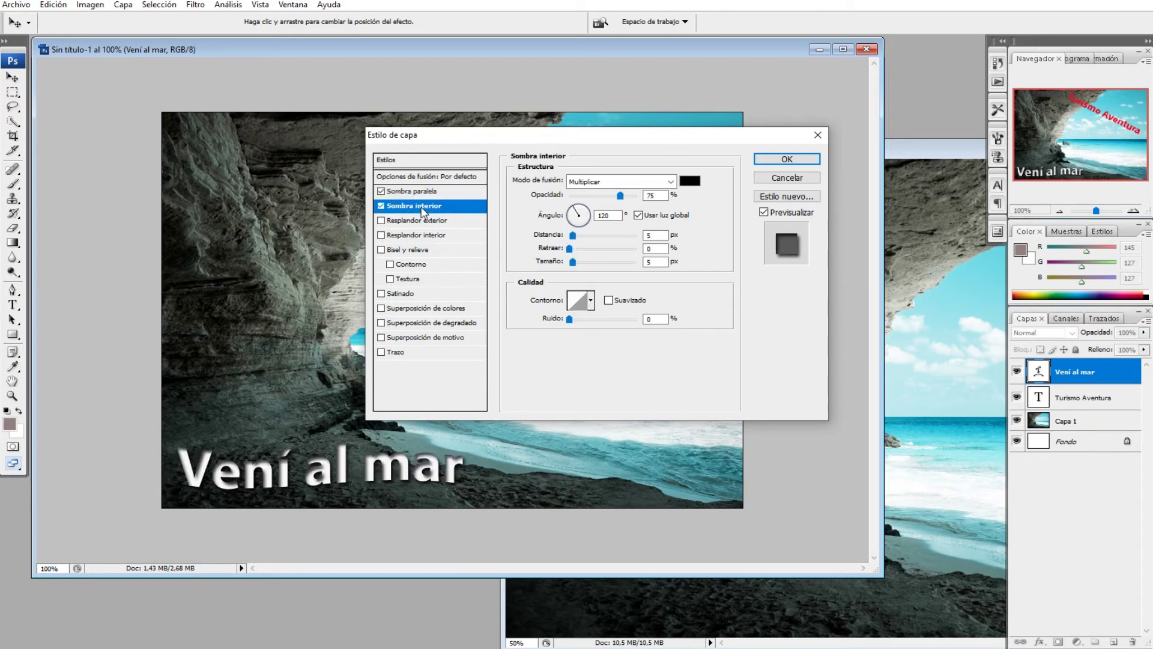
pyautogui.click(381, 206)
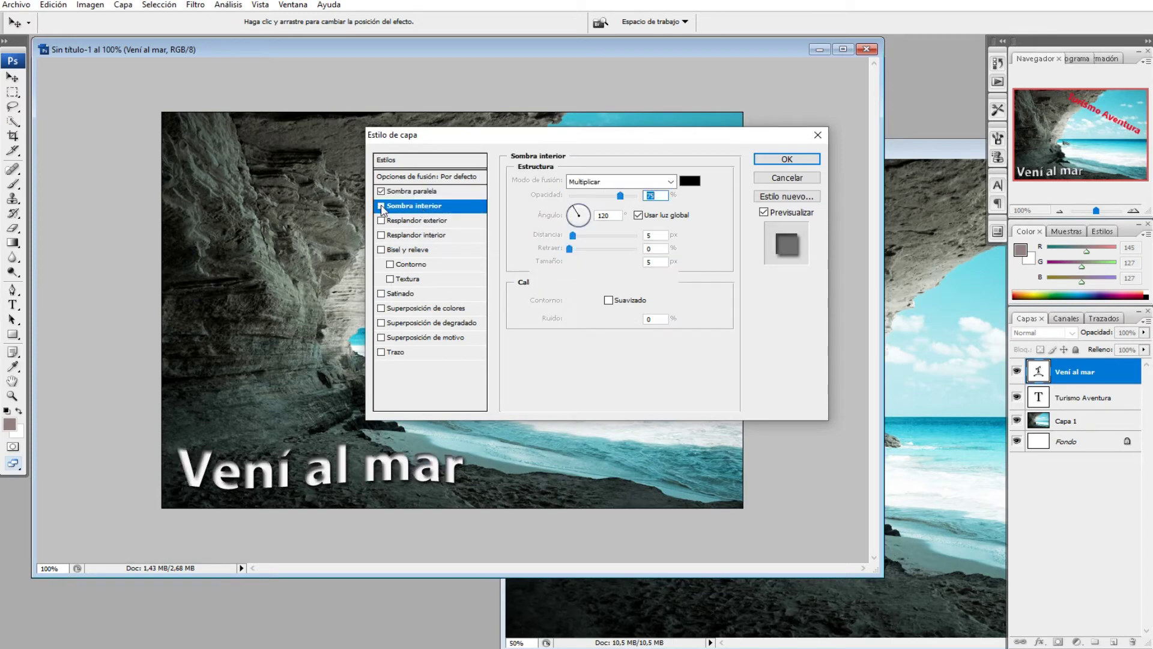
pyautogui.click(405, 221)
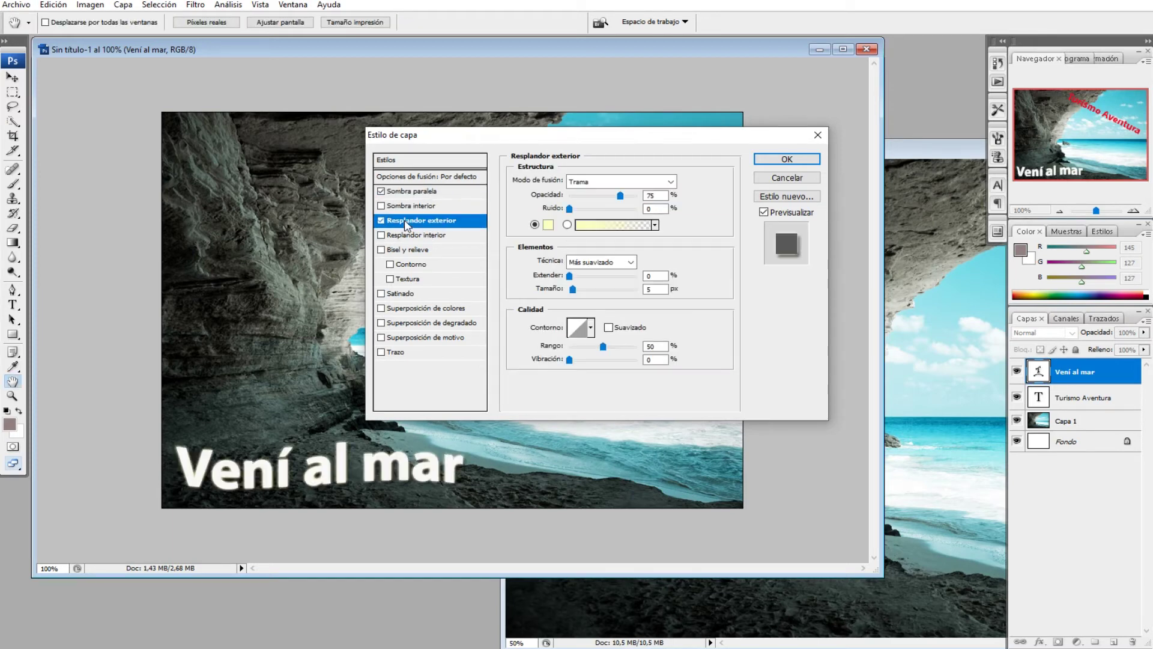
pyautogui.click(381, 221)
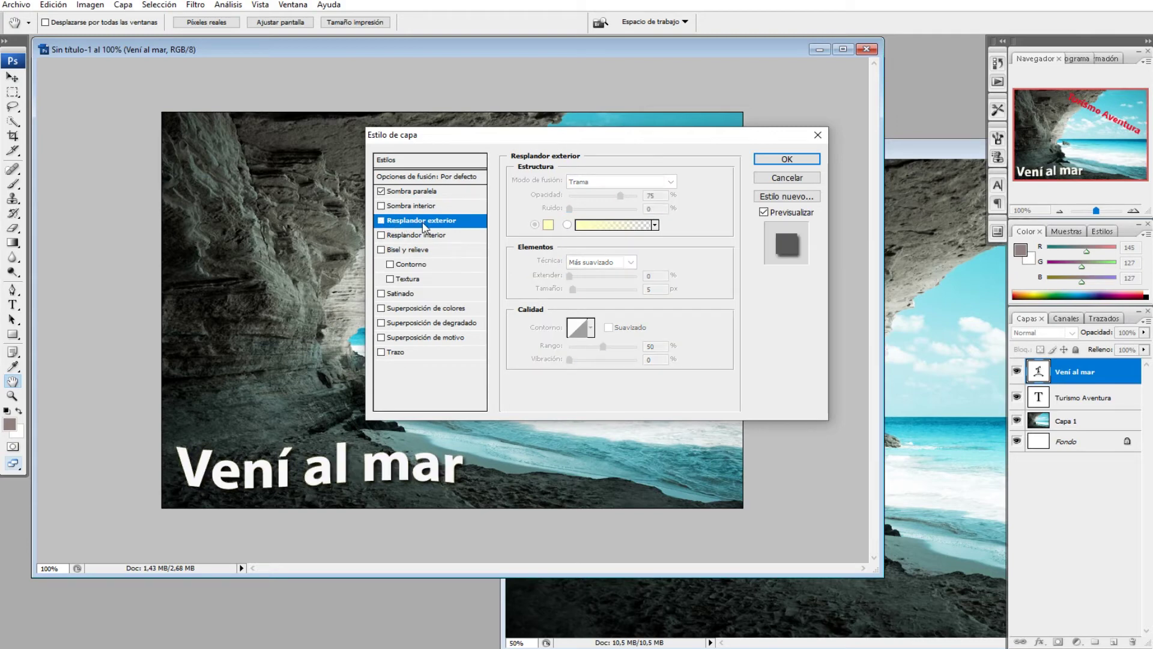
# - Try the Resplandor interior effect on "Vení al mar" and turn it off again
pyautogui.click(413, 236)
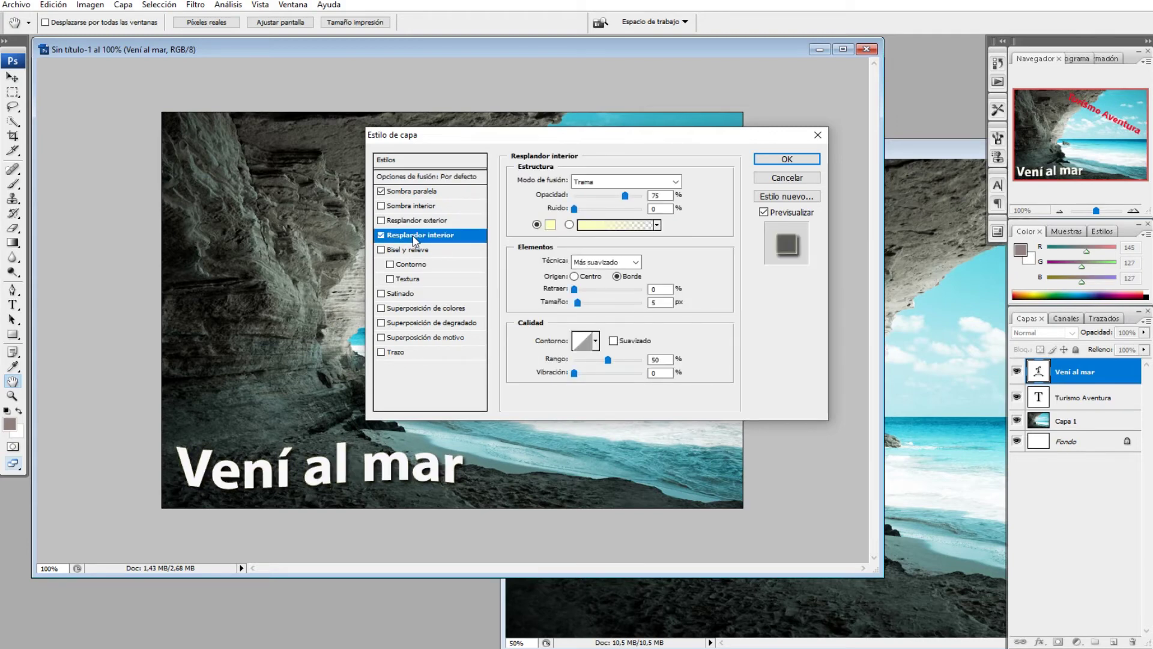
pyautogui.click(381, 236)
pyautogui.click(380, 235)
pyautogui.click(380, 236)
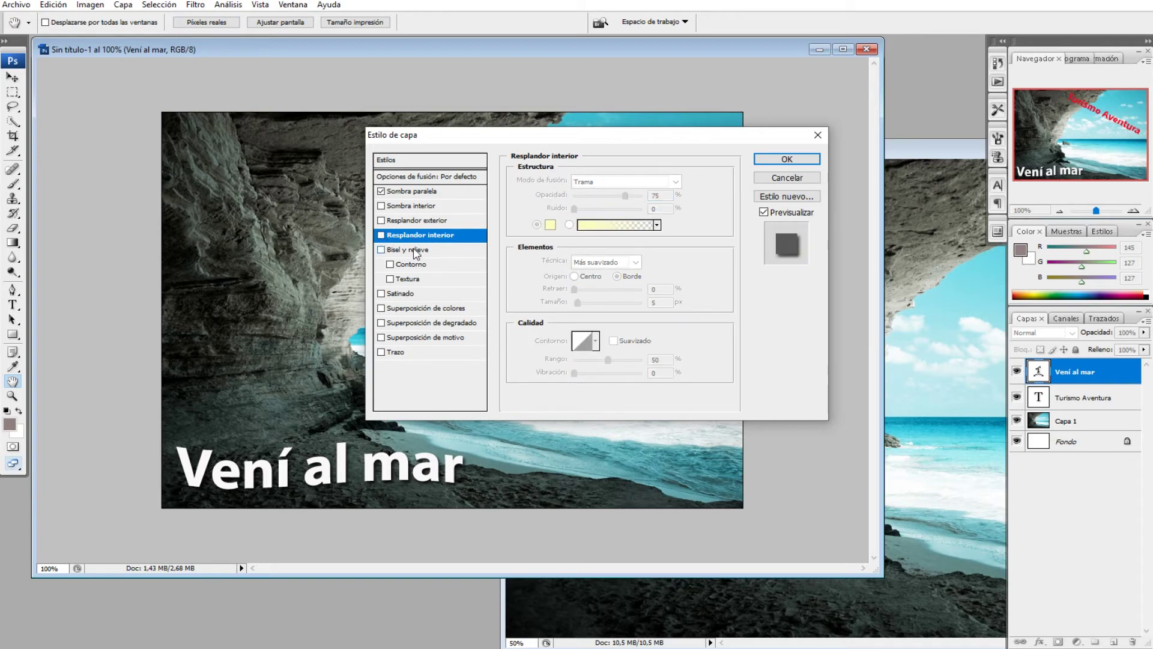
# - Try Bisel y relieve with its Contorno and Textura options on "Vení al mar", and turn them all off
pyautogui.click(413, 251)
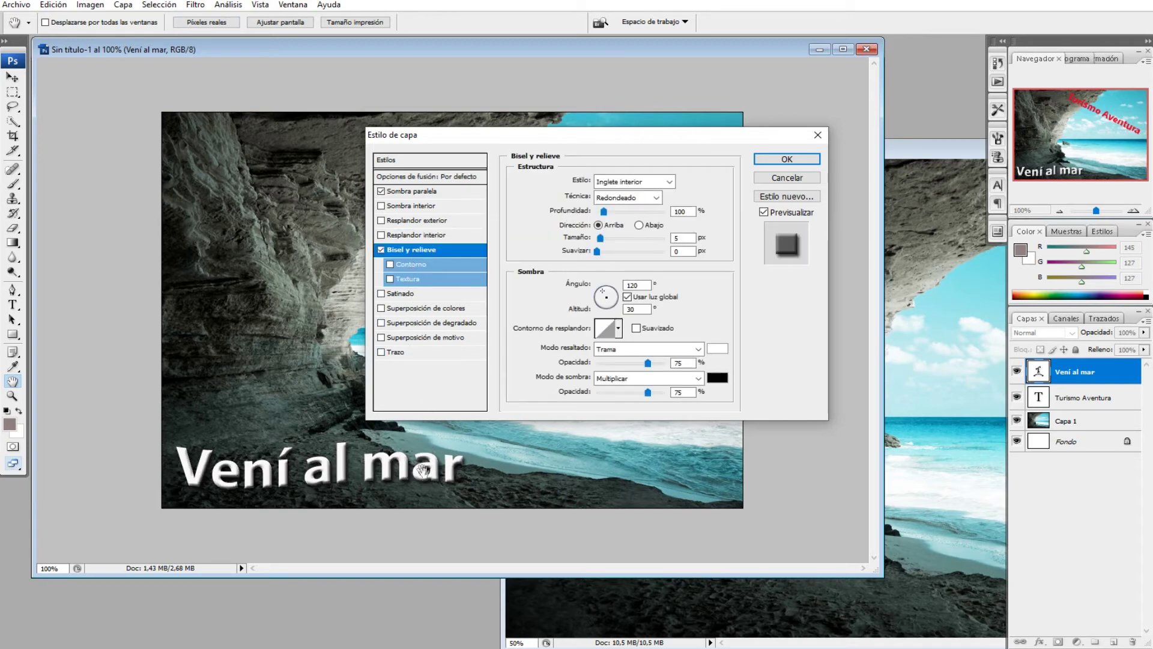
pyautogui.click(390, 264)
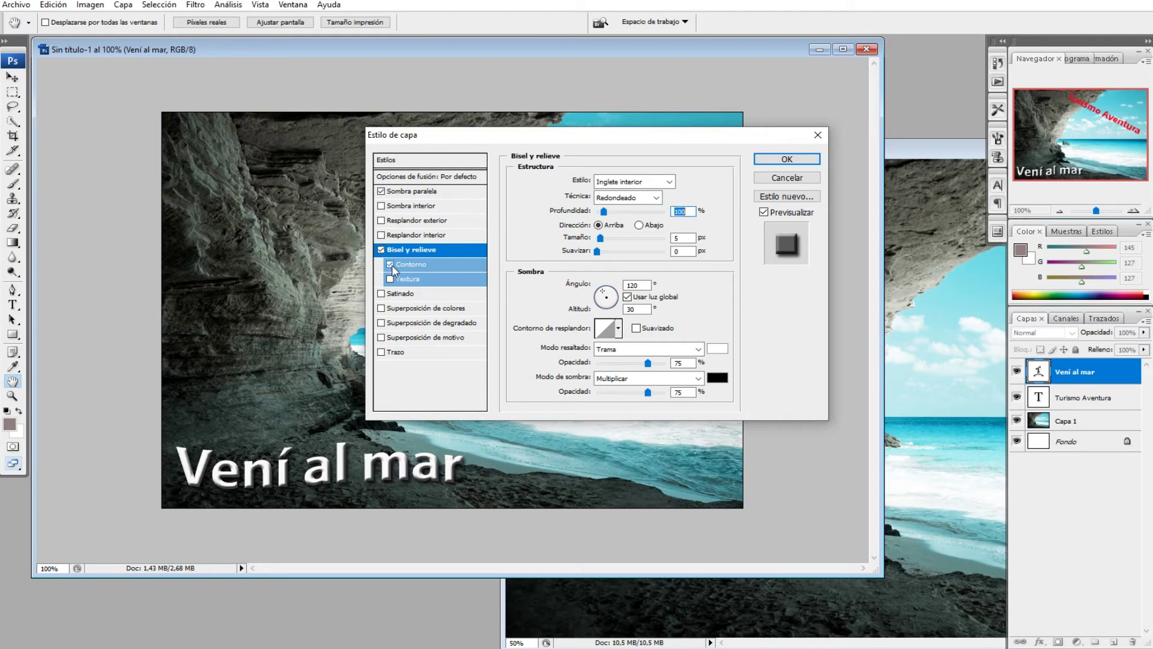
pyautogui.click(390, 279)
pyautogui.click(391, 278)
pyautogui.click(389, 264)
pyautogui.click(381, 249)
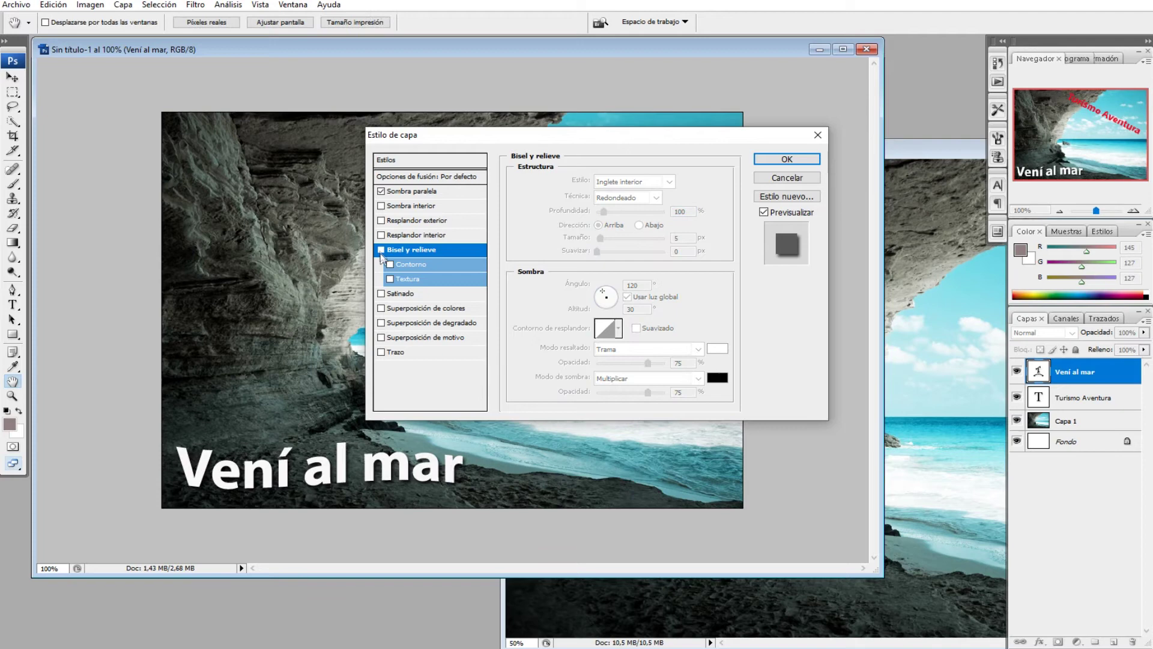
# - Try the Satinado effect on "Vení al mar" with the fourth contour preset and turn it off
pyautogui.click(400, 294)
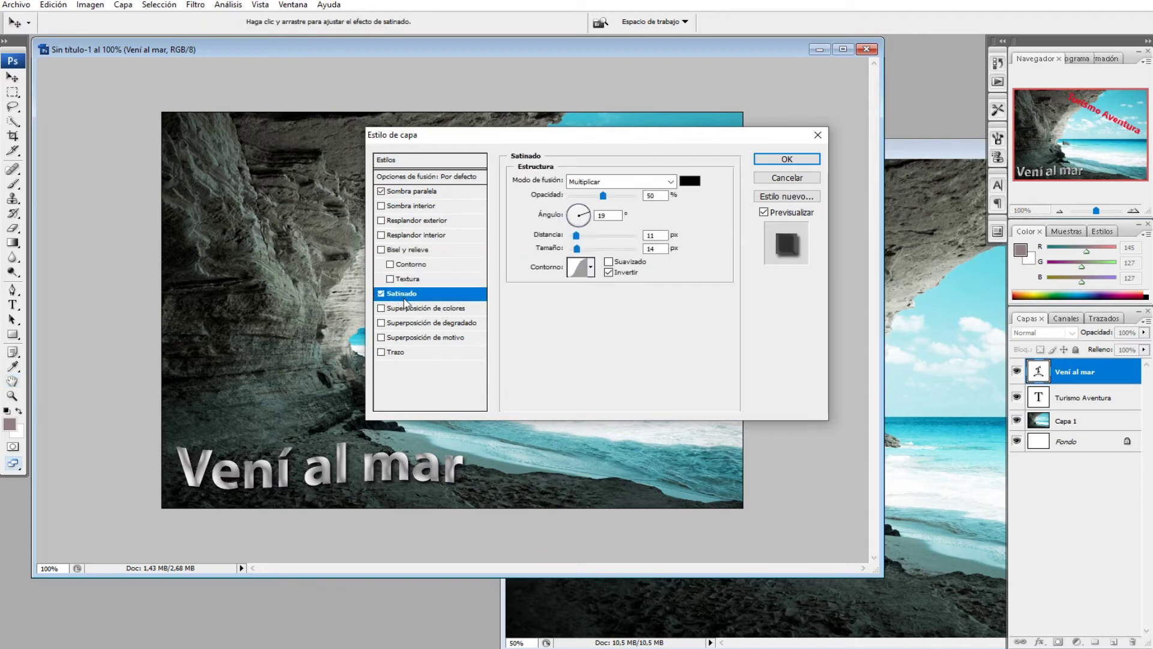
pyautogui.click(591, 268)
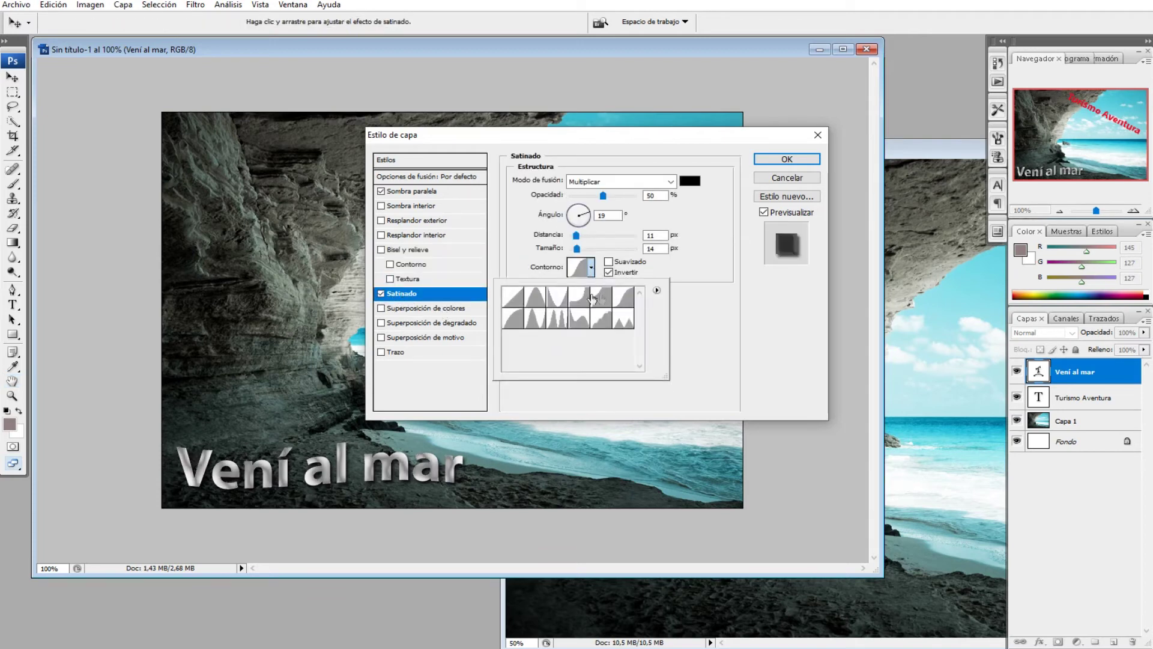
pyautogui.click(576, 298)
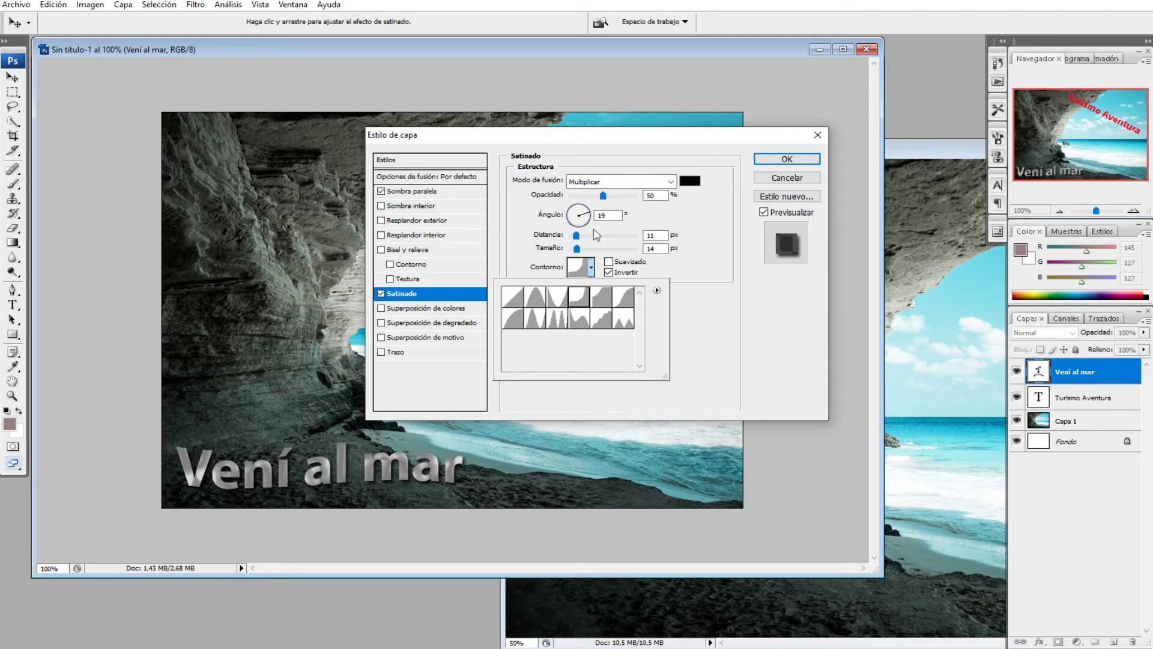
pyautogui.click(382, 294)
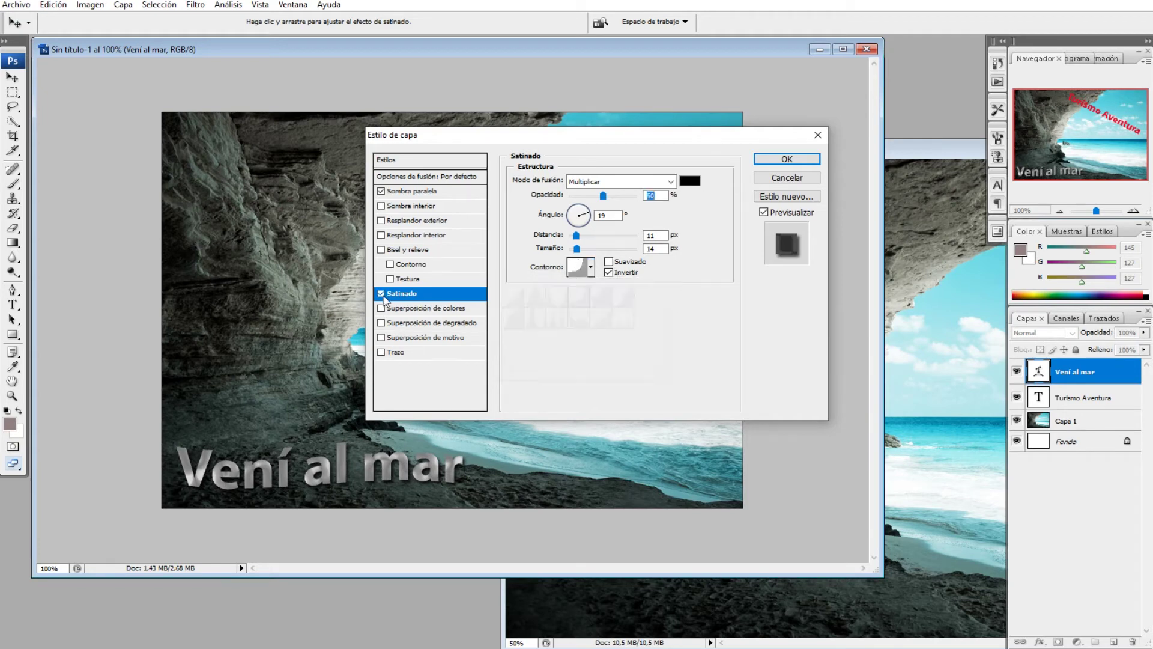
pyautogui.click(381, 293)
# - Add a Sombra interior effect to "Vení al mar" and lower its opacity to 54%
pyautogui.click(426, 206)
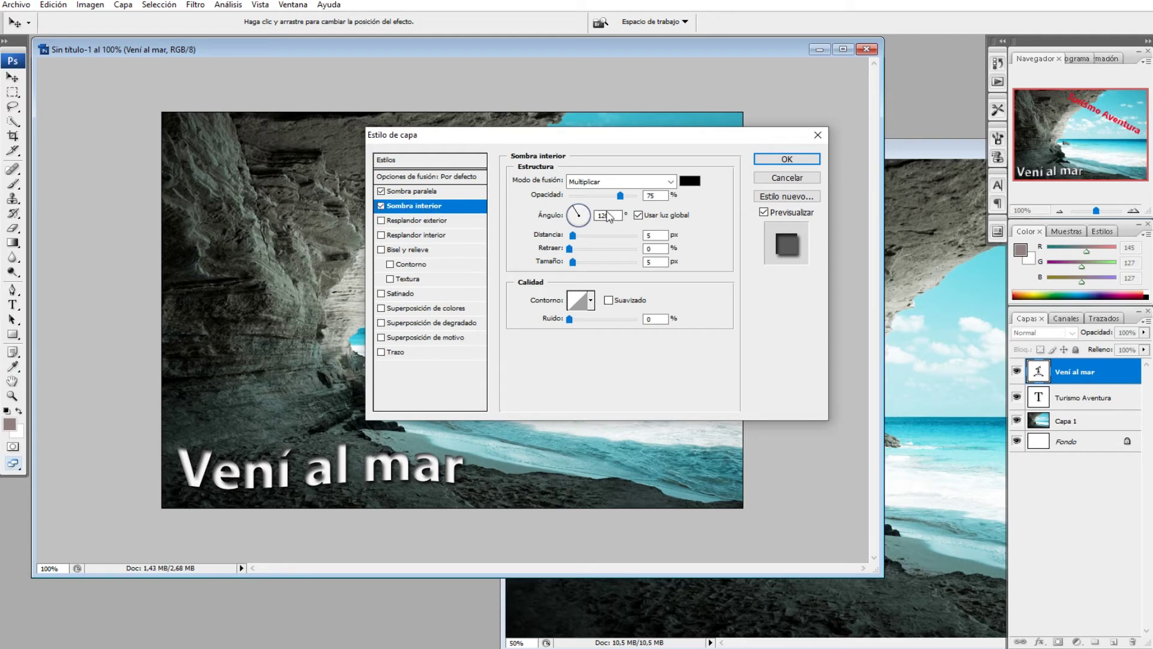
pyautogui.moveTo(621, 196)
pyautogui.mouseDown()
pyautogui.moveTo(587, 200)
pyautogui.moveTo(607, 200)
pyautogui.mouseUp()
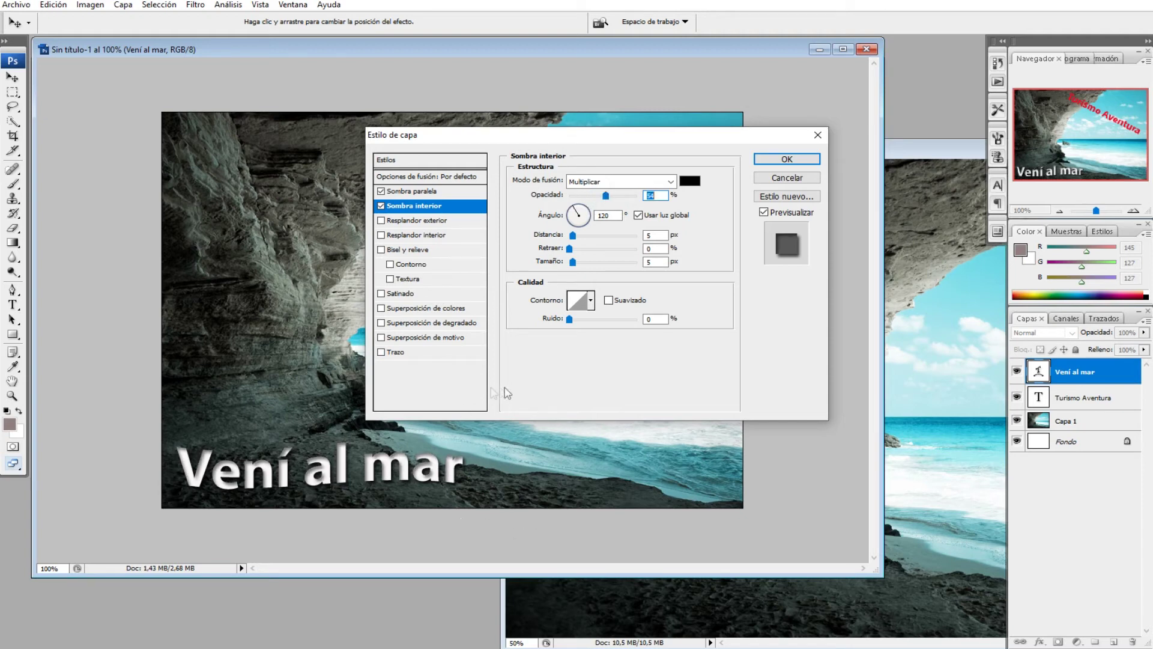
# - Try the Superposición de motivo effect on "Vení al mar" with several patterns, ending on the orange one, and turn it off
pyautogui.click(417, 338)
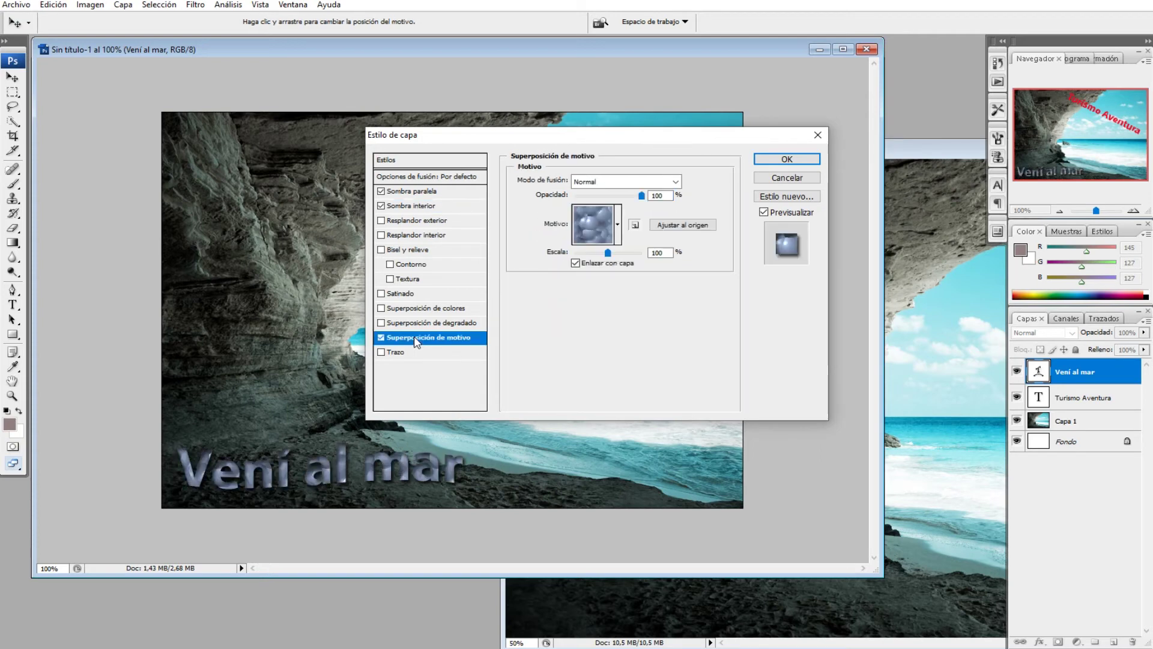
pyautogui.click(605, 231)
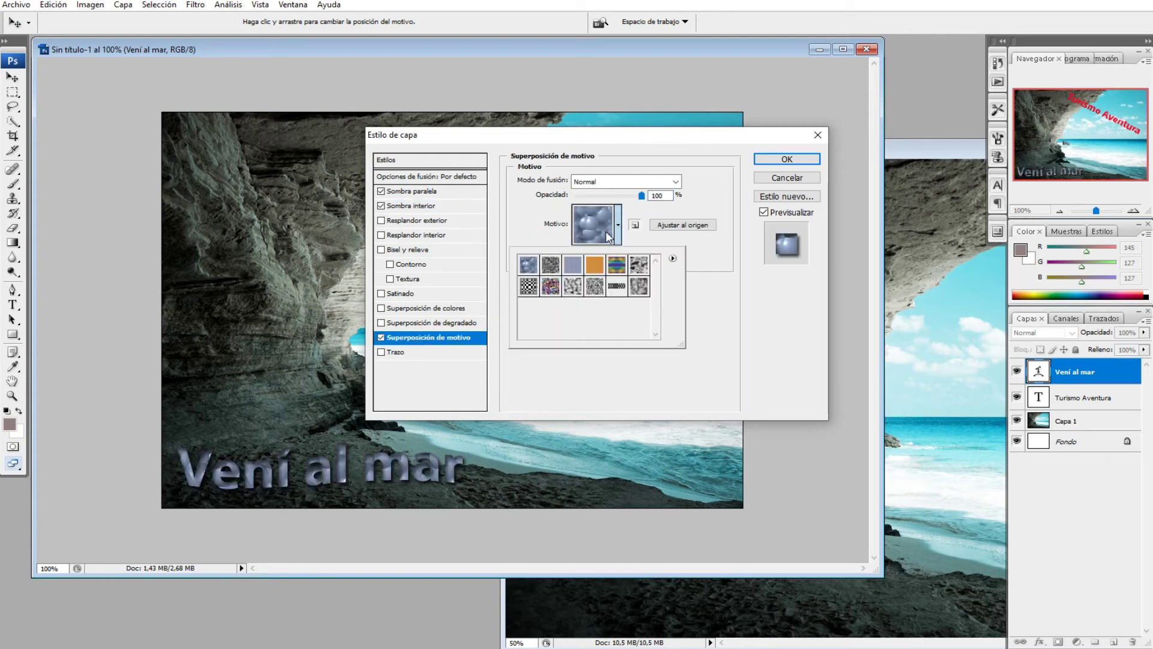
pyautogui.click(641, 268)
pyautogui.click(573, 266)
pyautogui.click(594, 266)
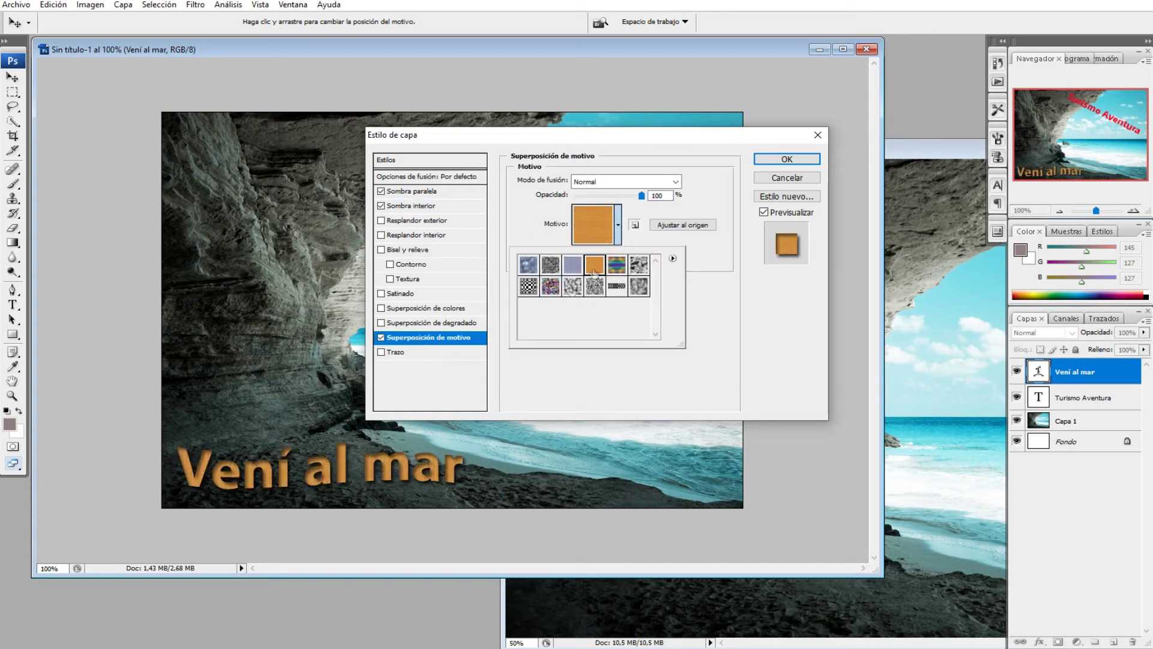
pyautogui.click(381, 337)
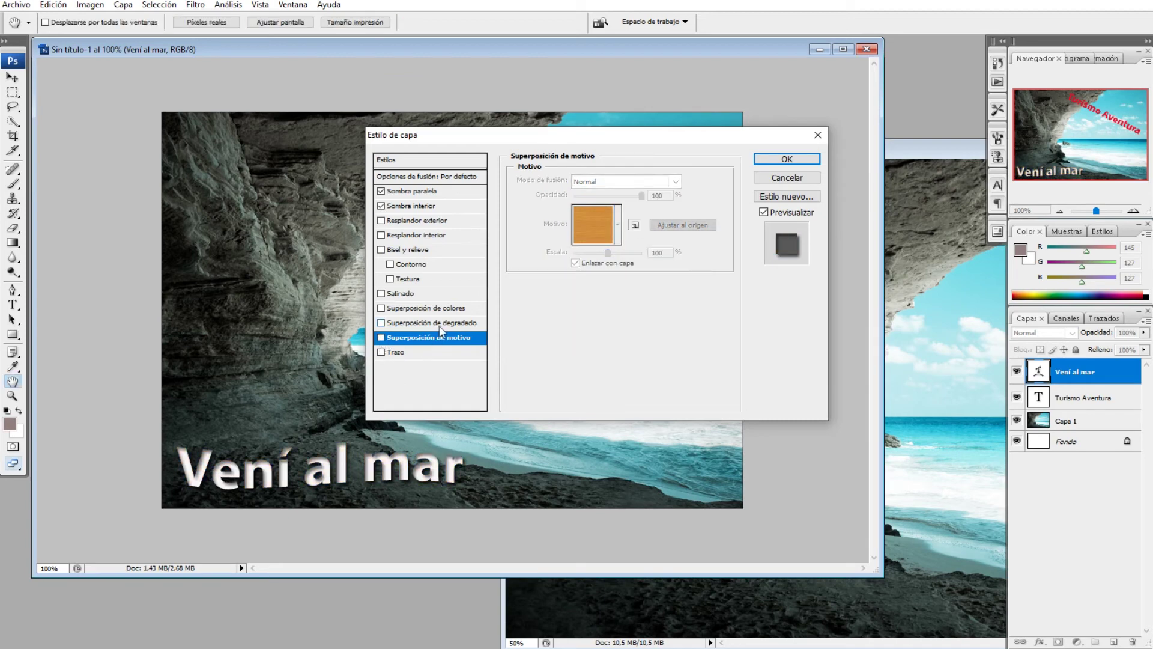
# - Try the Superposición de colores effect on "Vení al mar" with purple 641dbb and turn it off
pyautogui.click(404, 309)
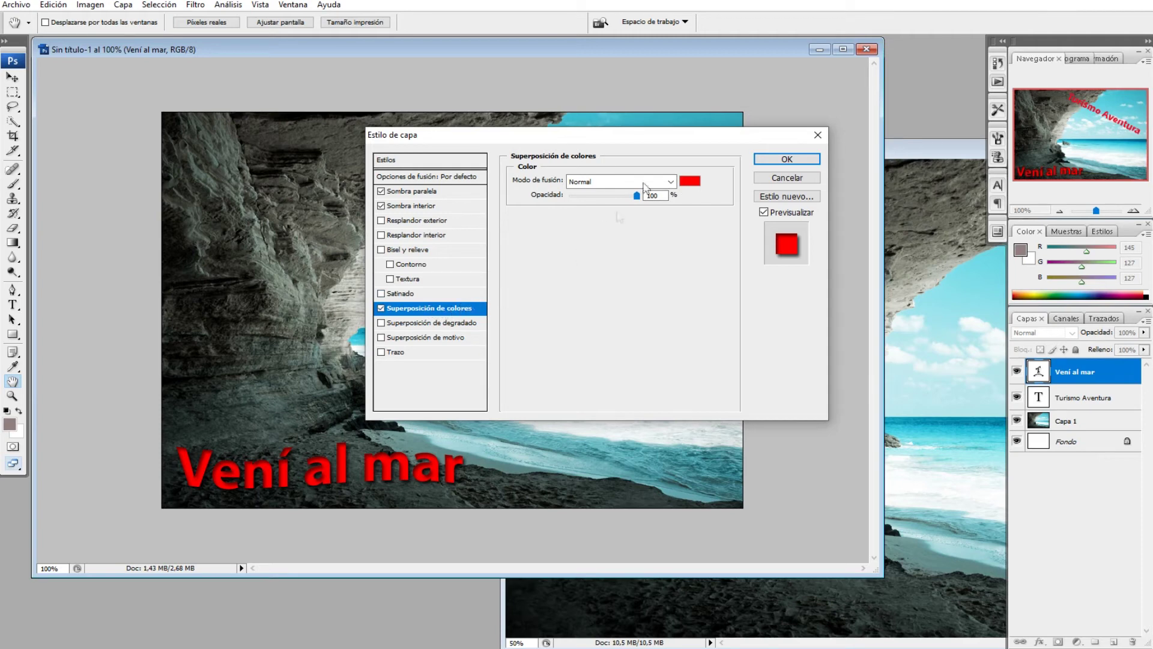
pyautogui.click(690, 180)
pyautogui.click(657, 333)
pyautogui.click(616, 335)
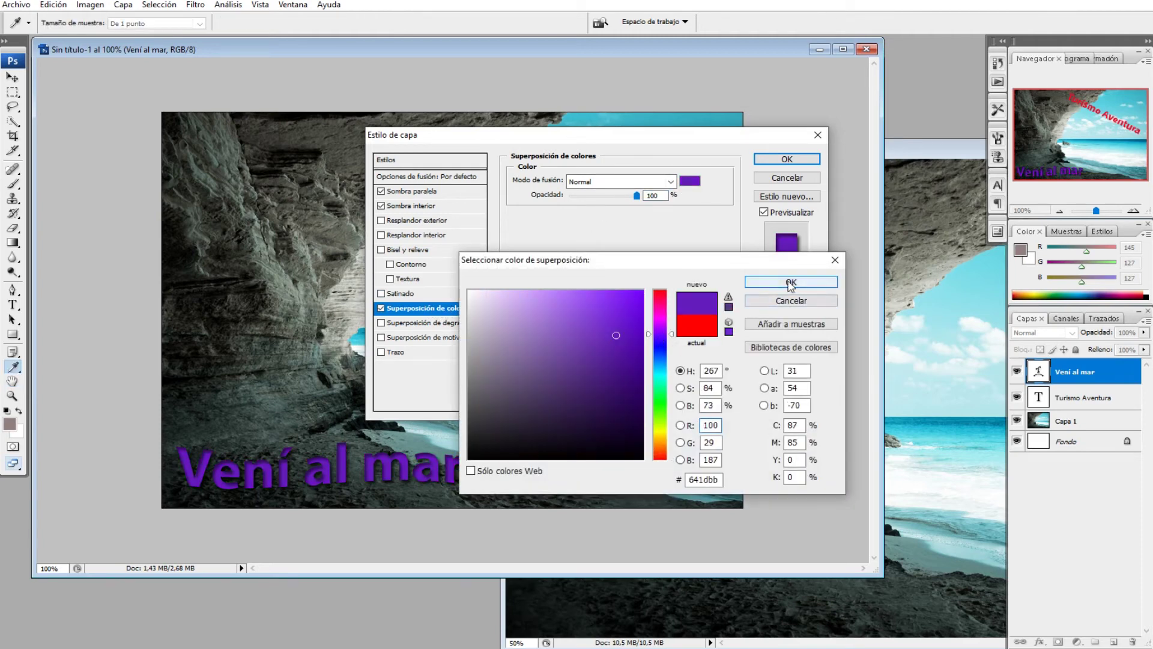
pyautogui.click(791, 282)
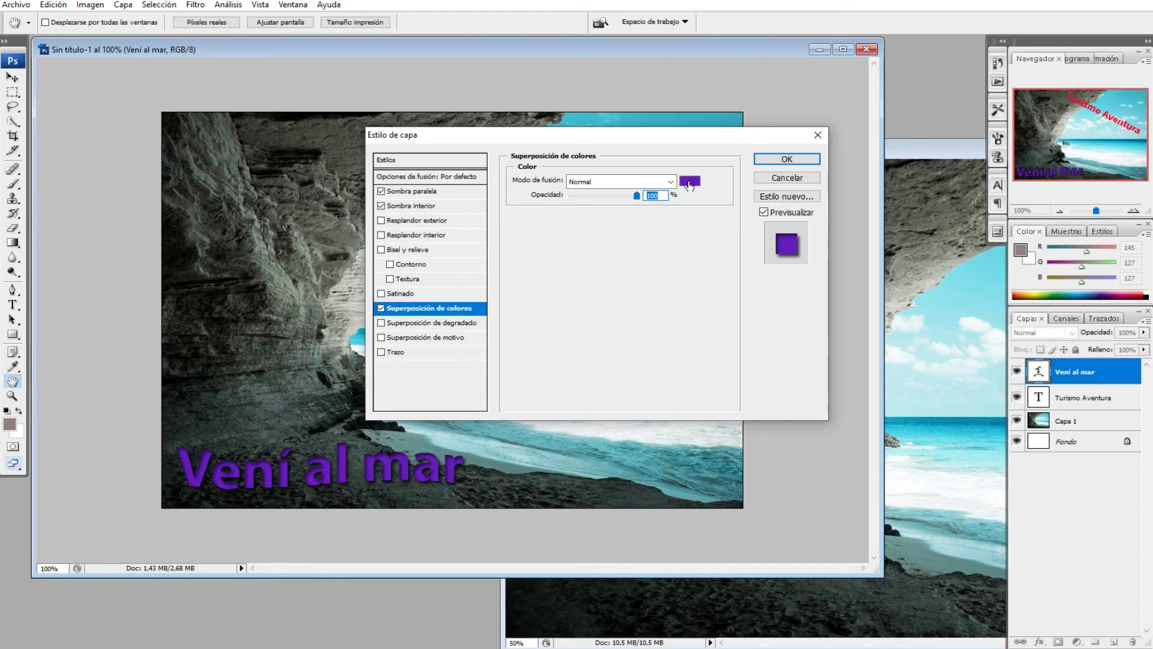
pyautogui.click(381, 308)
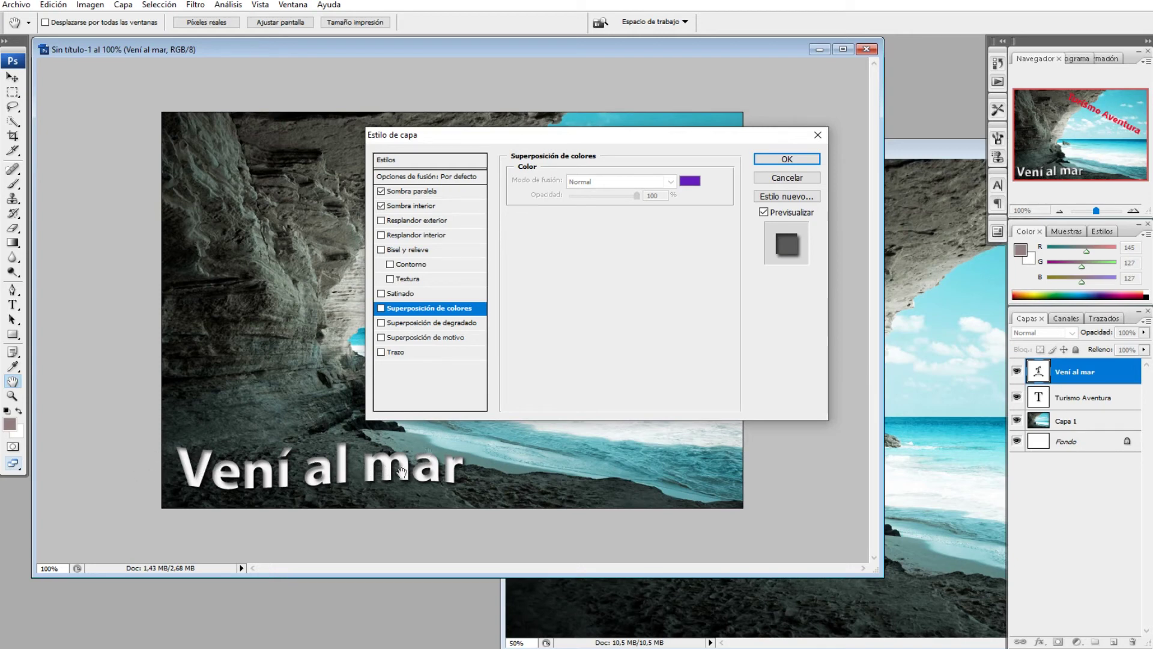
# - Add a 2 px exterior Trazo in near-black 050505 to "Vení al mar" and apply the layer style
pyautogui.click(397, 353)
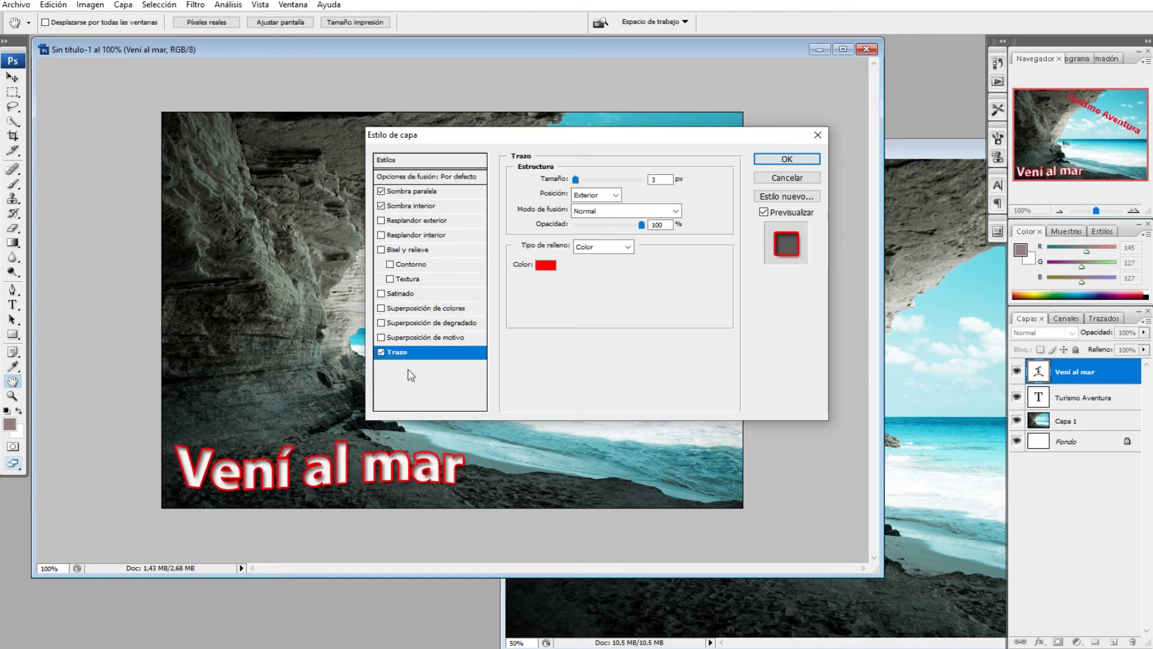
pyautogui.click(546, 265)
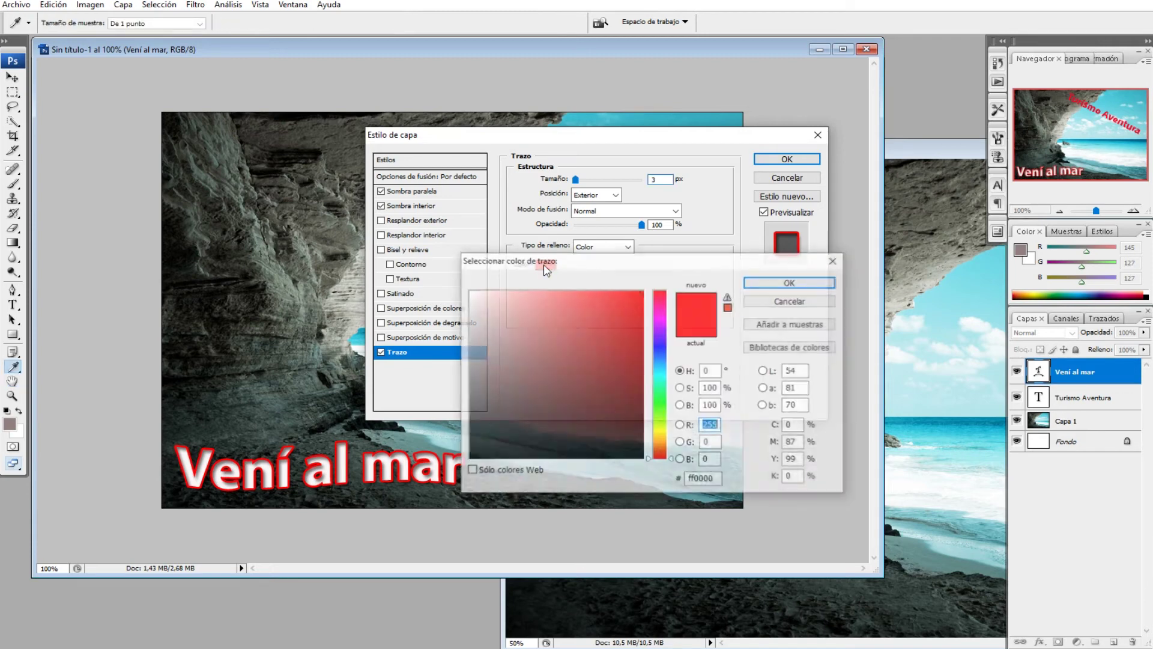
pyautogui.click(470, 457)
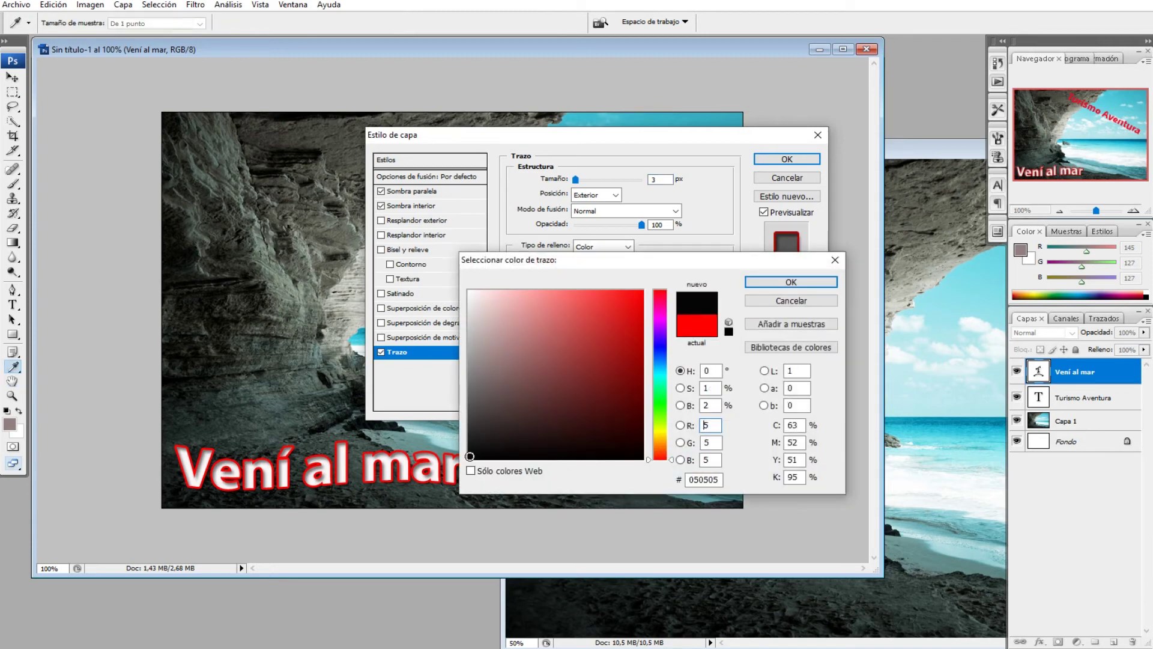
pyautogui.click(791, 282)
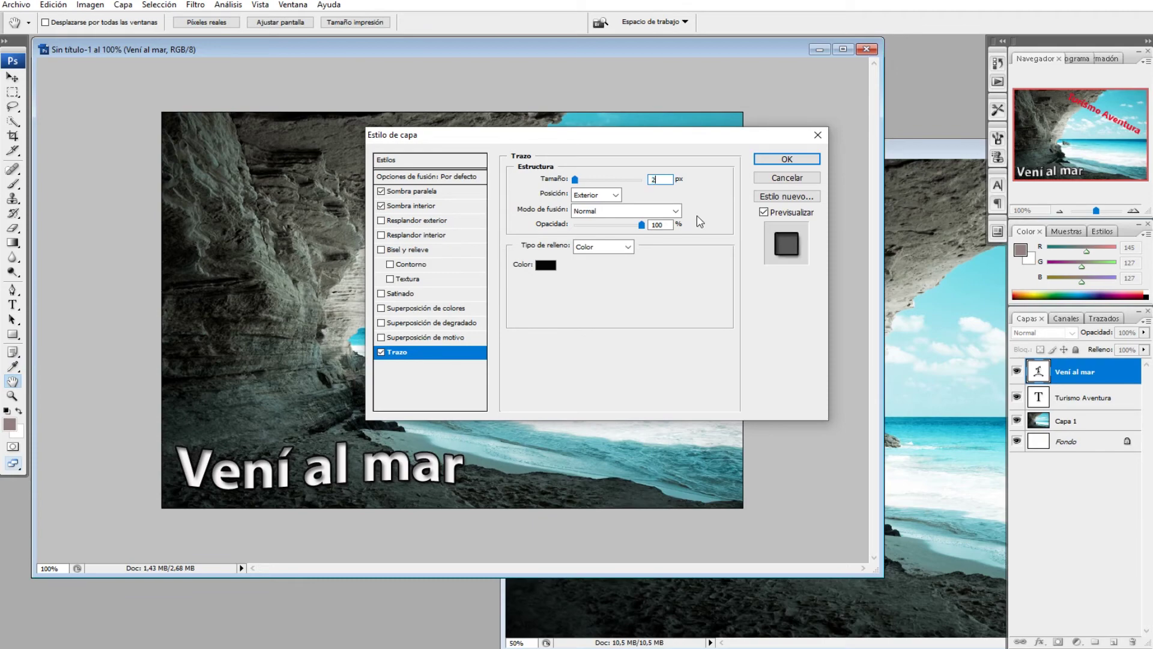
pyautogui.click(773, 159)
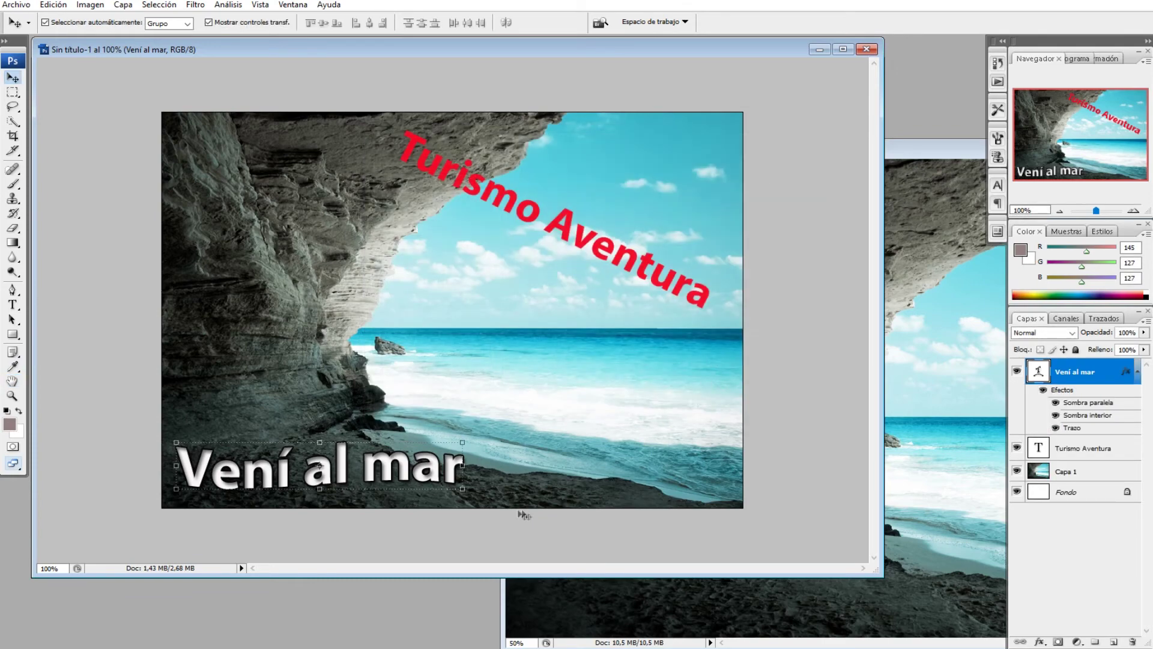
# - Move the "Vení al mar" text over the breaking waves, below the end of the "Turismo Aventura" title, and deselect it
pyautogui.click(425, 532)
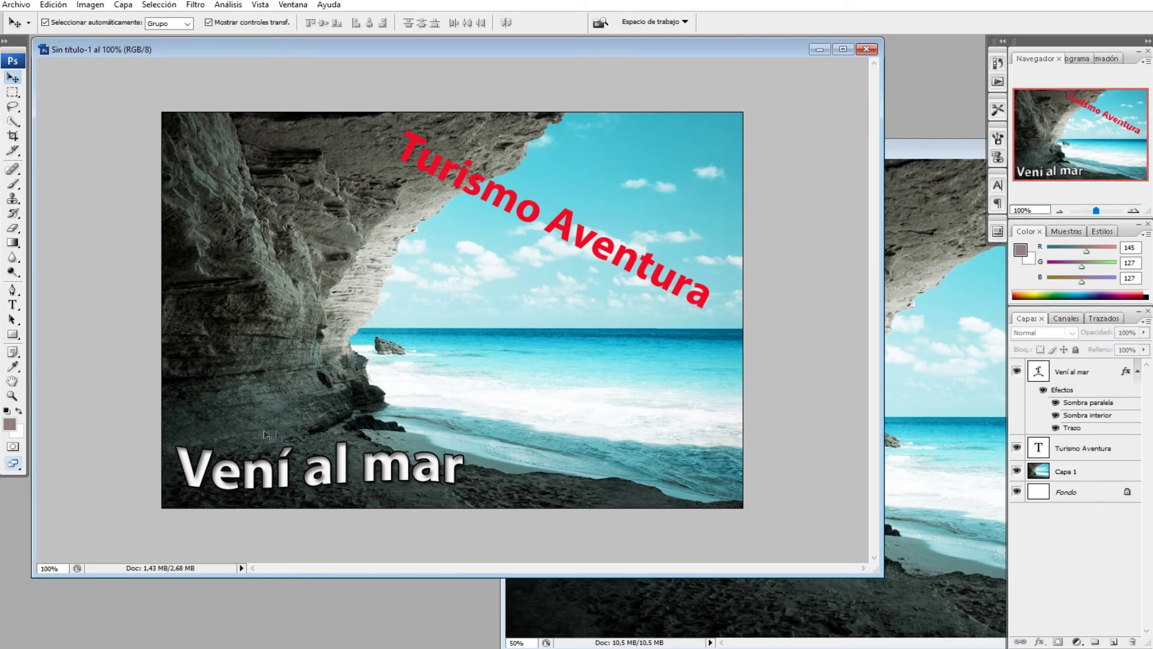
pyautogui.moveTo(447, 485); pyautogui.dragTo(599, 400)
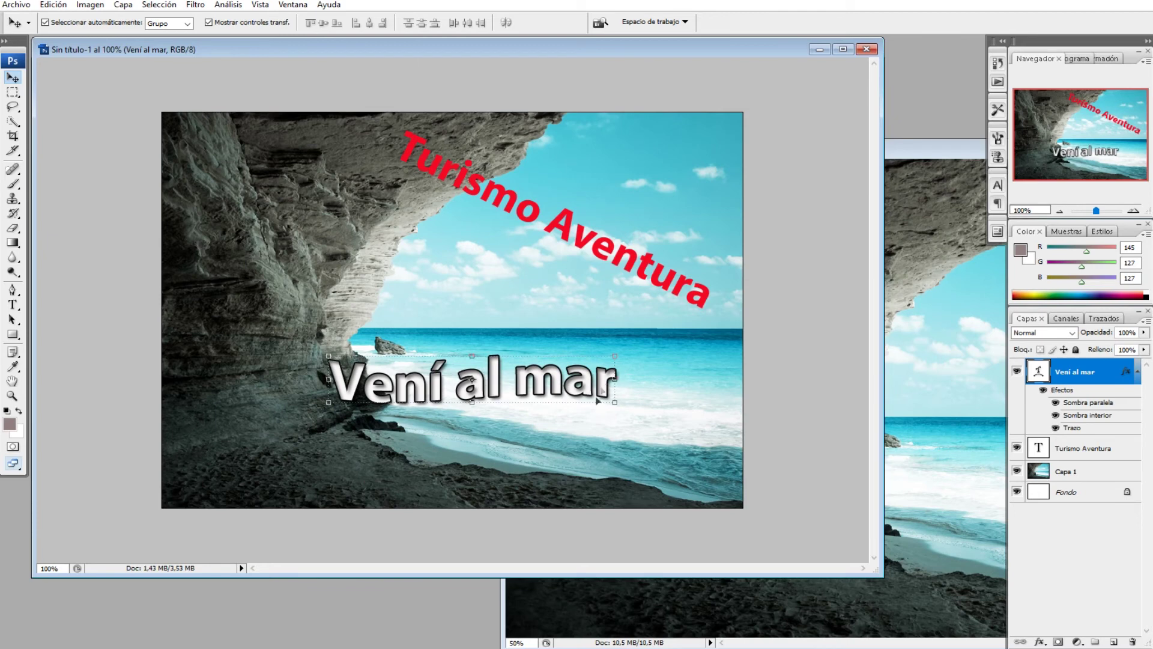
pyautogui.click(564, 432)
pyautogui.moveTo(561, 394); pyautogui.dragTo(663, 411)
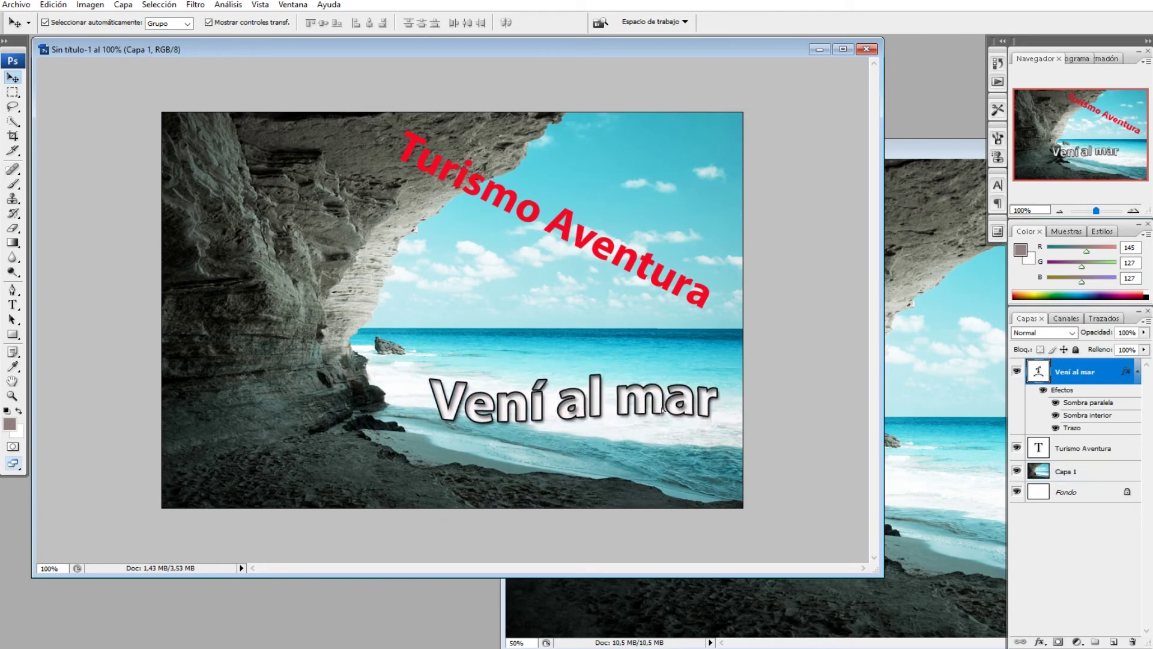
pyautogui.click(543, 445)
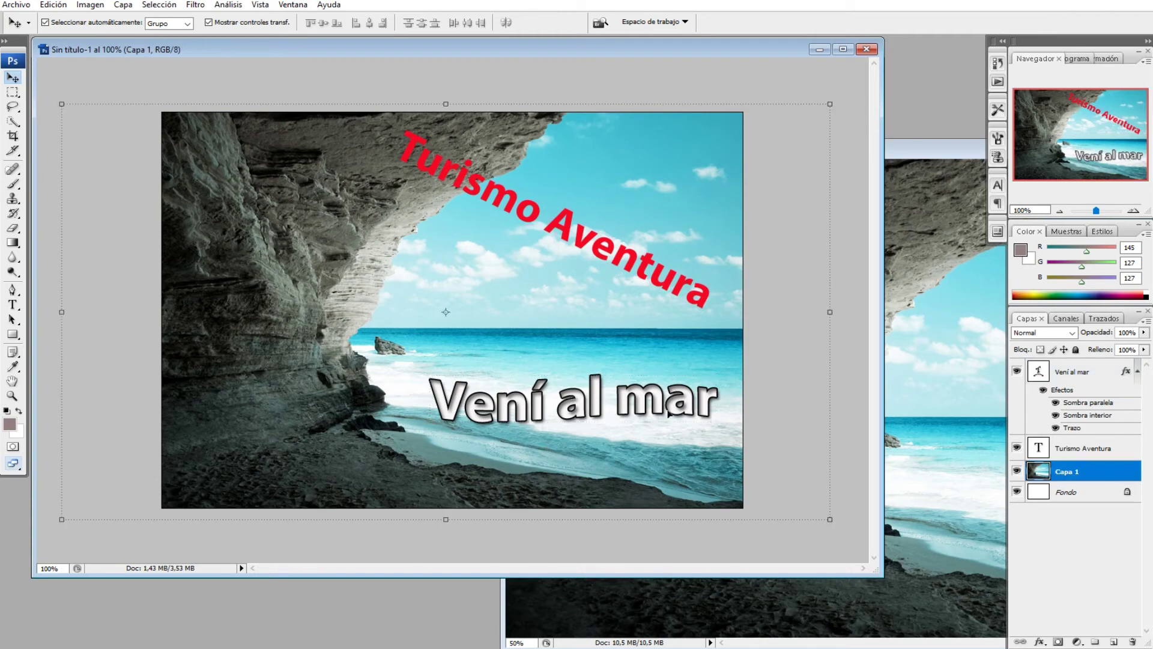
pyautogui.click(691, 556)
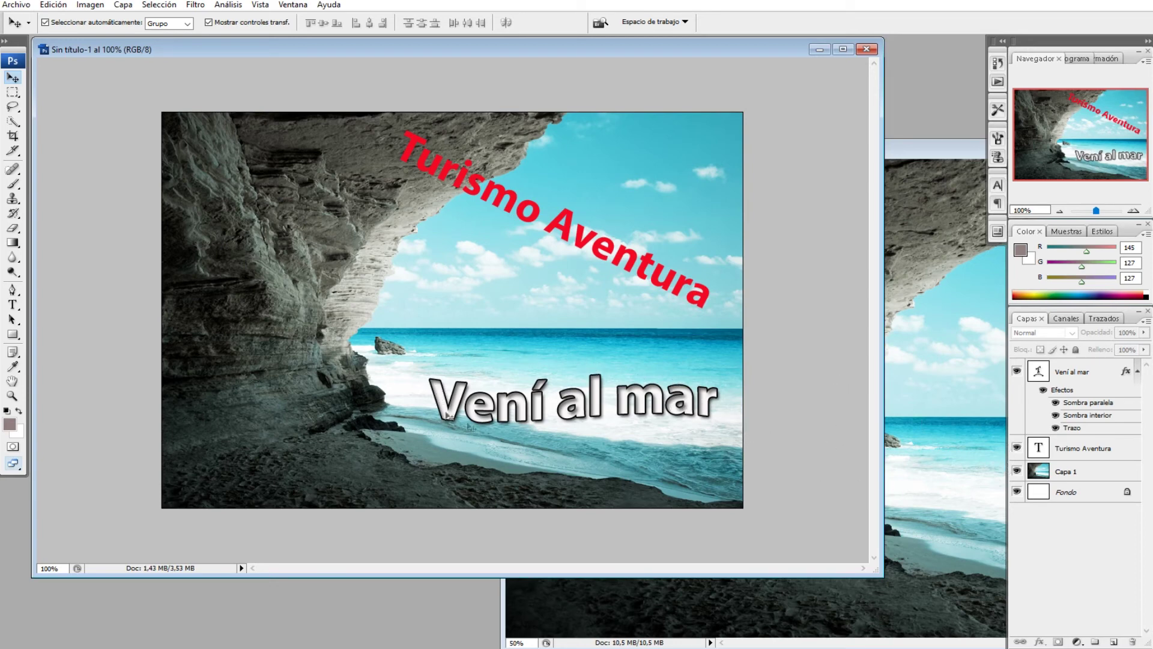
# - Hide the Sombra interior effect of "Vení al mar" to compare the look, and show it again
pyautogui.click(705, 406)
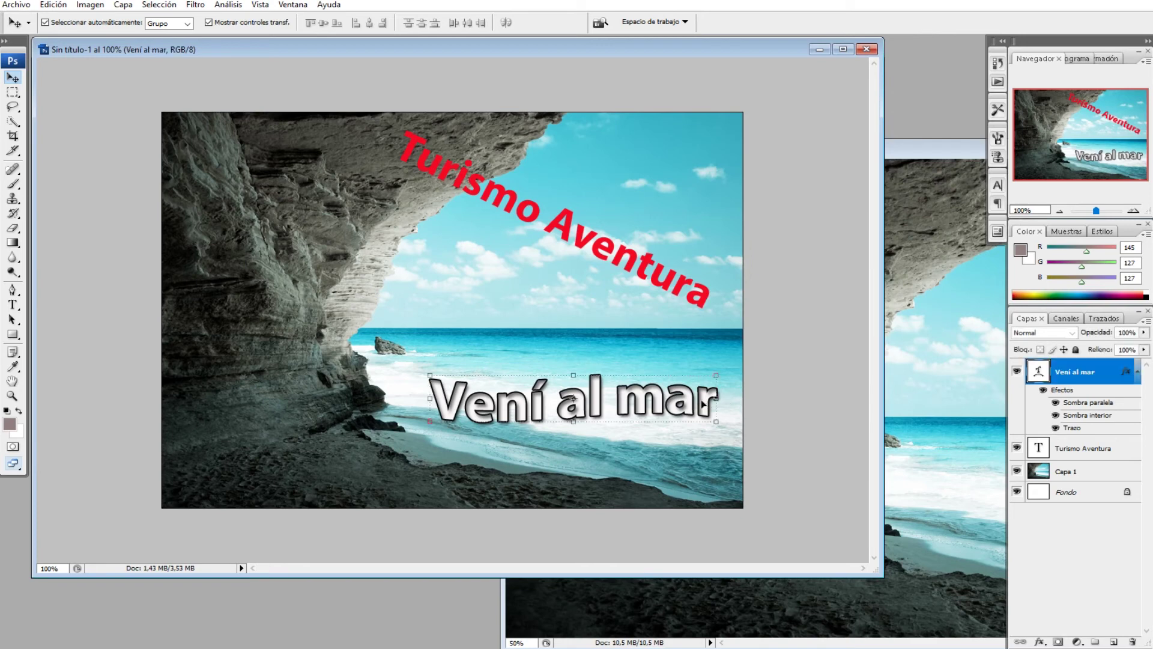
pyautogui.click(1056, 416)
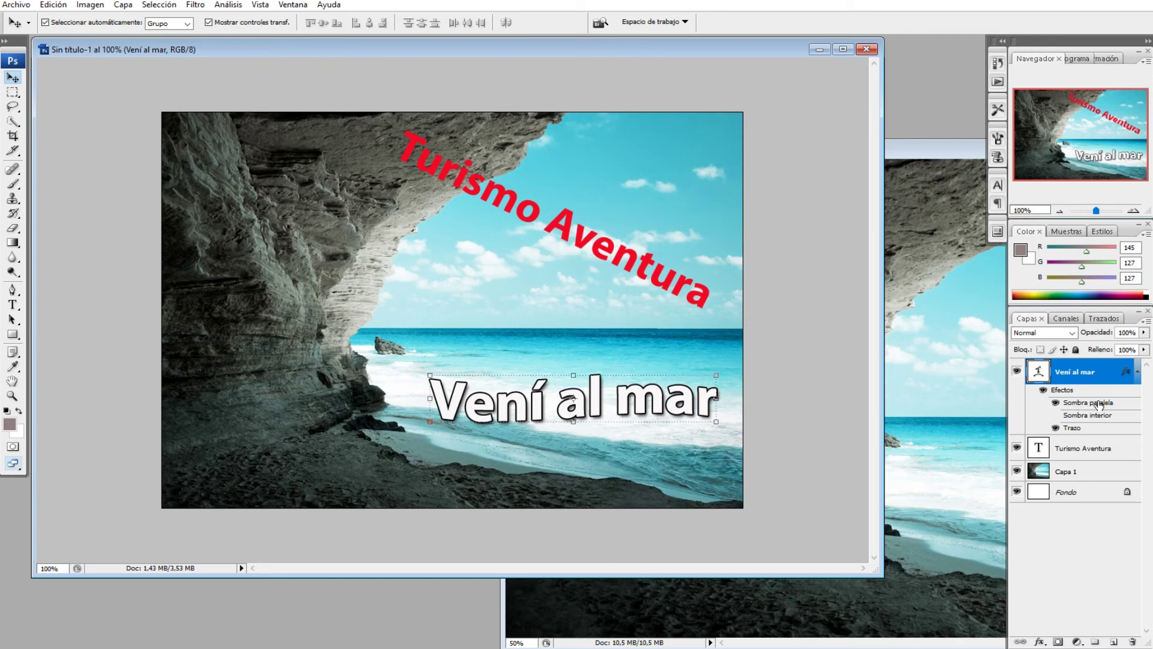
pyautogui.click(1056, 416)
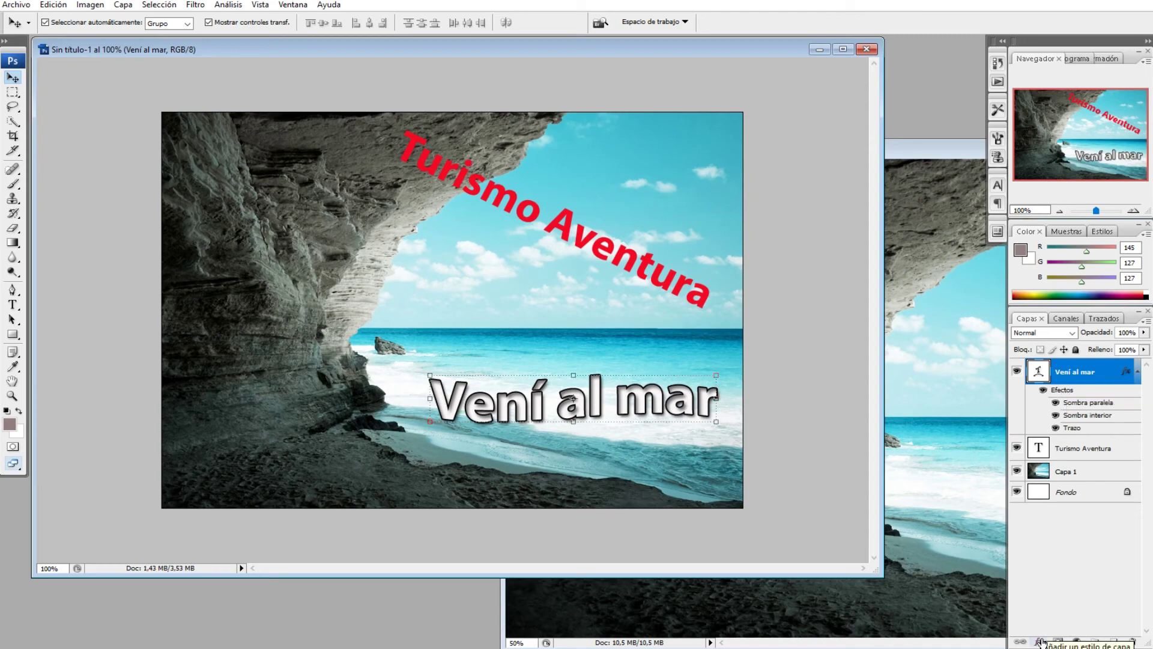
# - Add a Bisel y relieve effect with its default settings to "Vení al mar" from the layer's existing effects, and deselect the layer
pyautogui.press('h')
pyautogui.doubleClick(1061, 393)
pyautogui.moveTo(578, 130); pyautogui.dragTo(801, 51)
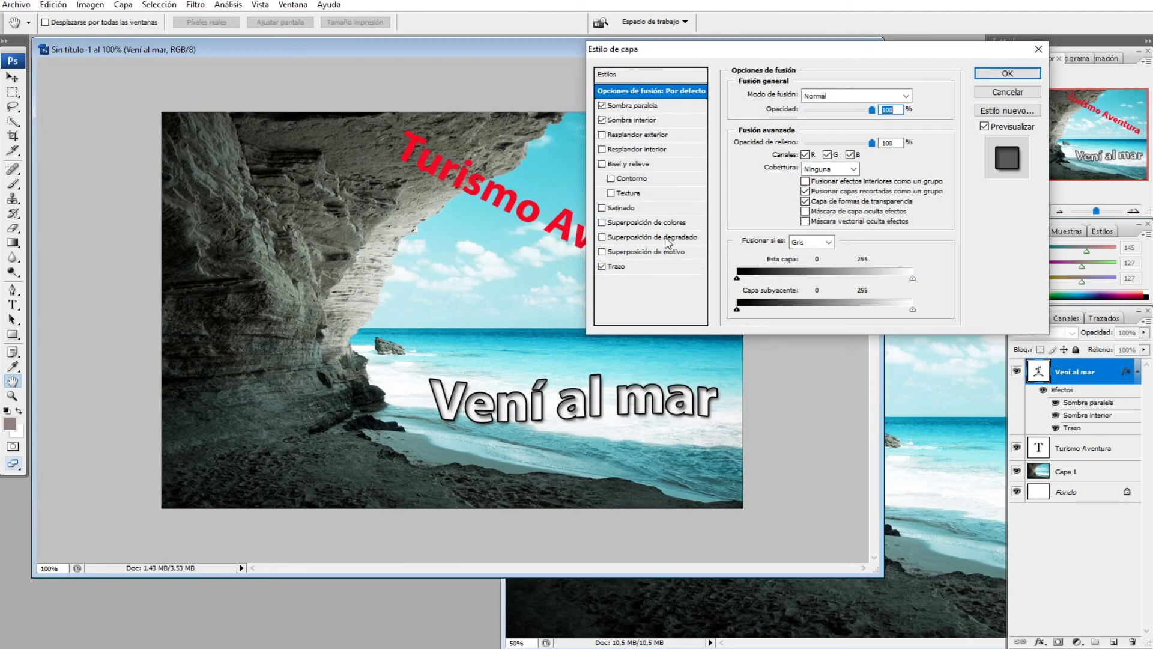
pyautogui.click(603, 164)
pyautogui.click(624, 164)
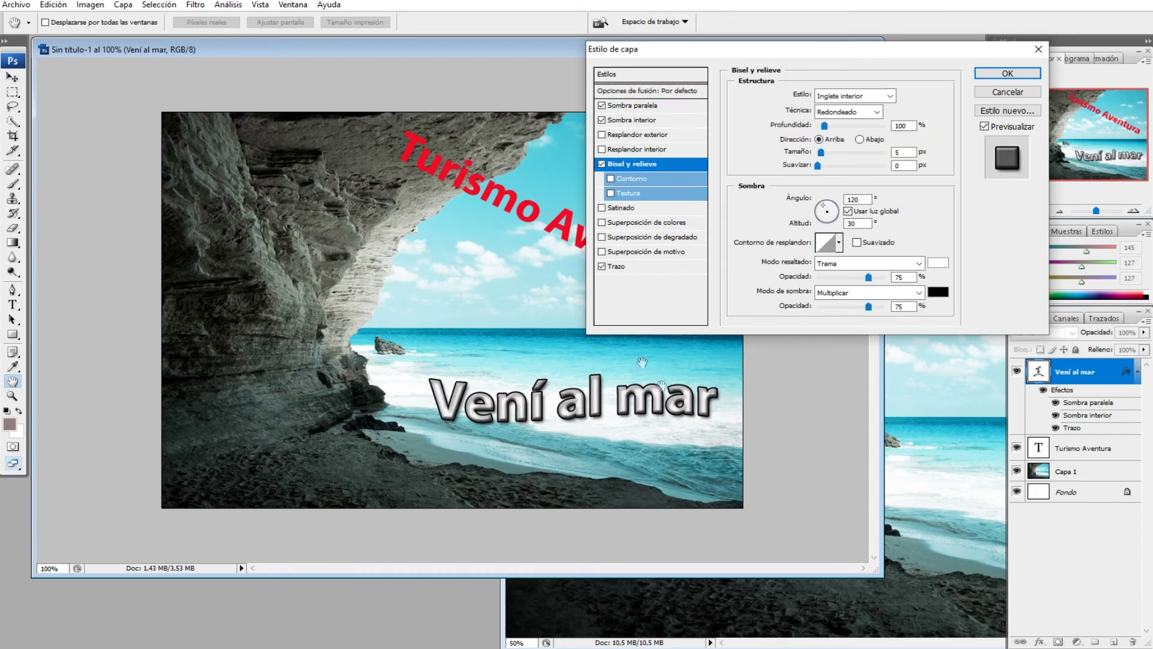
pyautogui.click(1007, 73)
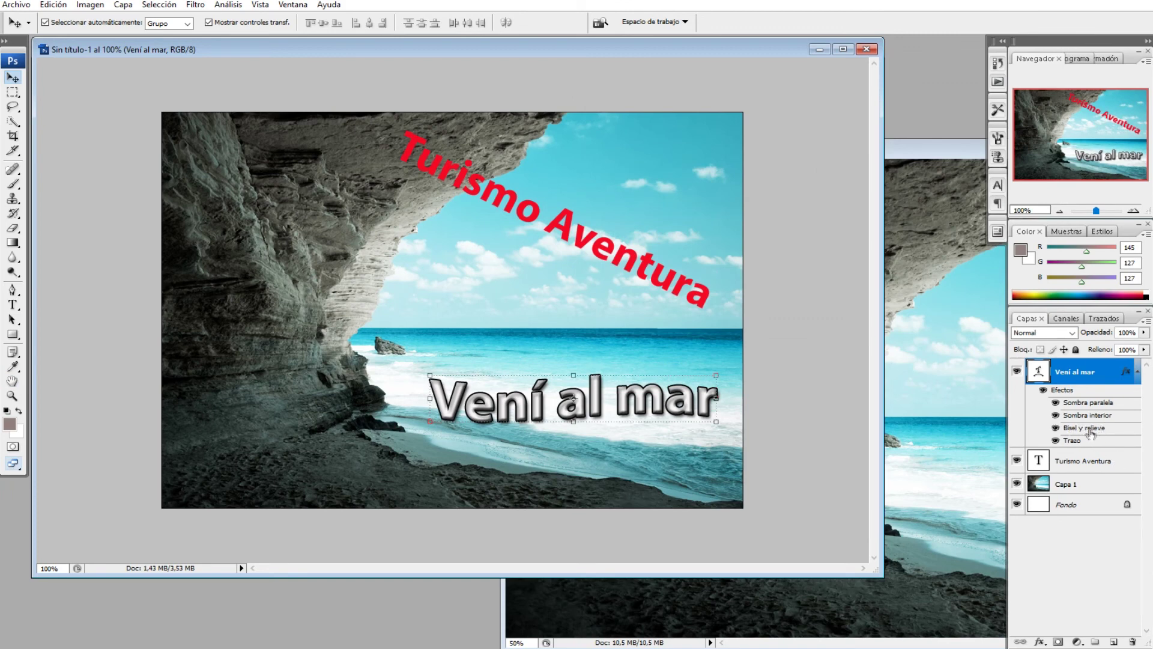
pyautogui.click(774, 480)
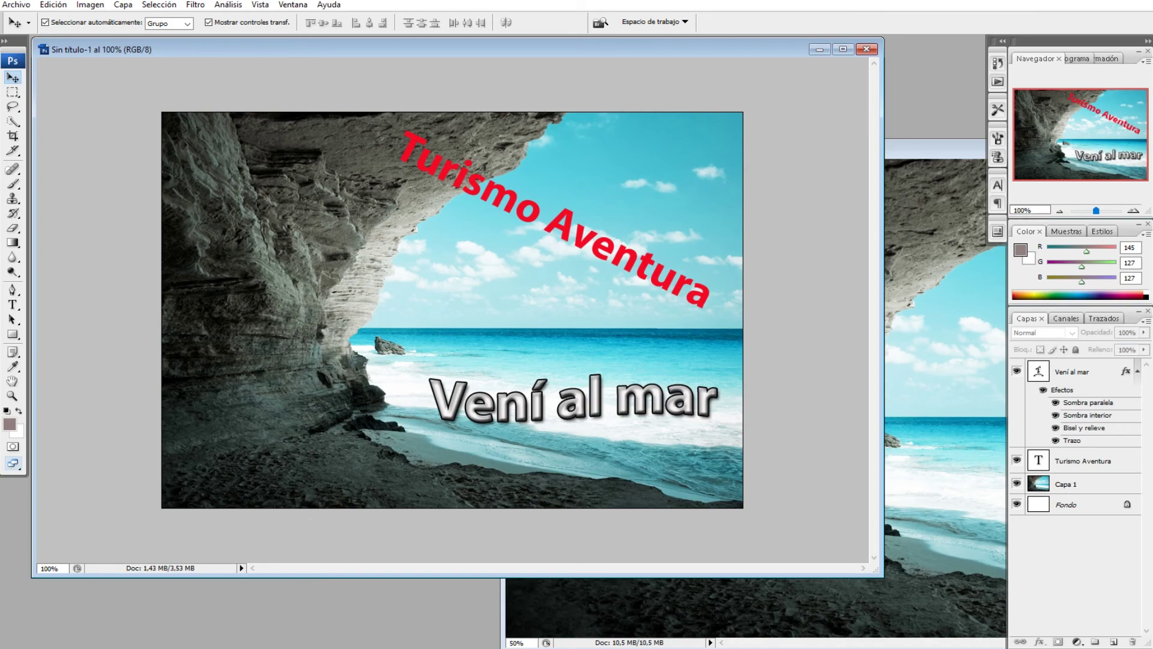
# - Open the globo image from the Imagenes folder and copy it into the beach design, accepting the bit depth conversion
pyautogui.hotkey('alt', 'Tab')
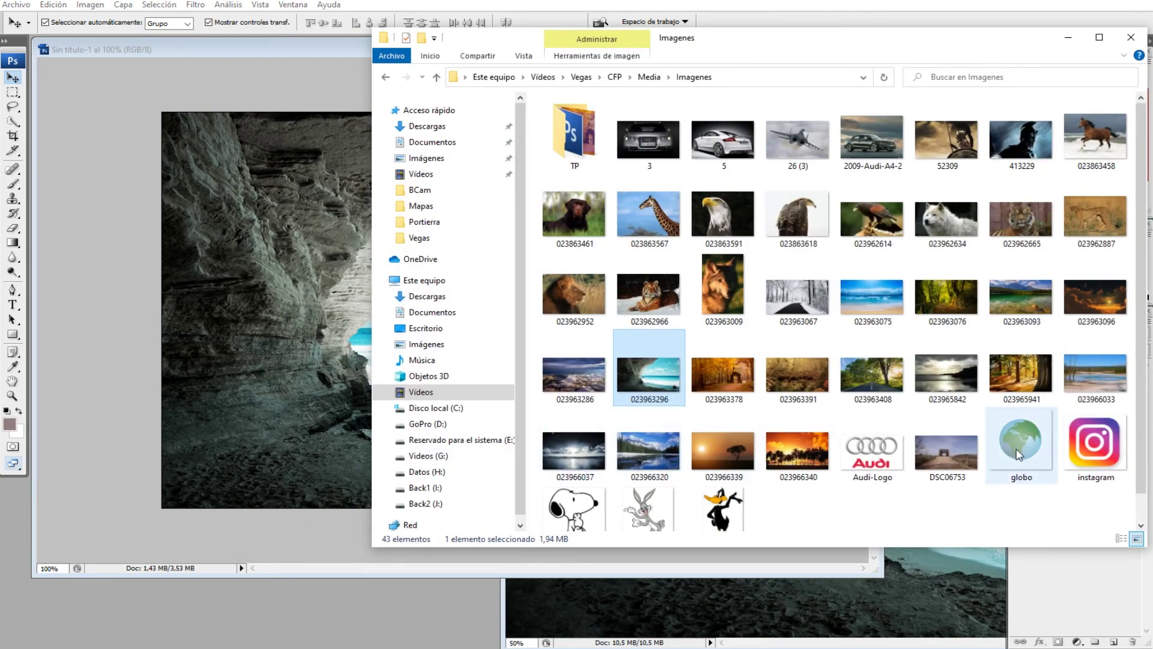
pyautogui.click(301, 338)
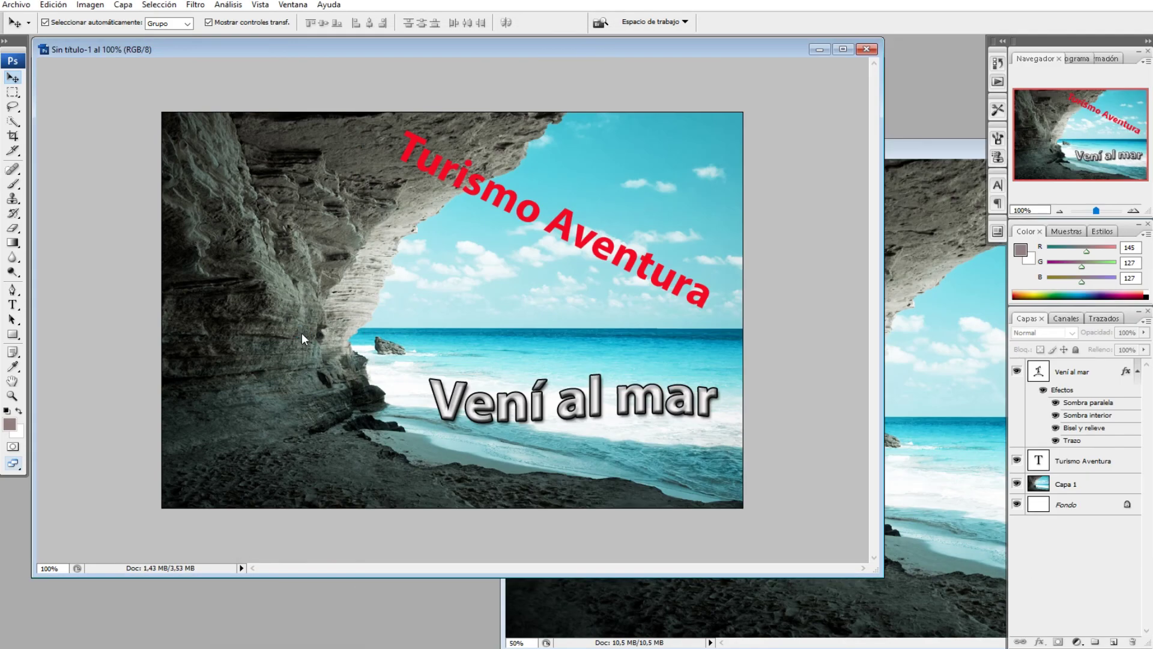
pyautogui.moveTo(276, 178); pyautogui.dragTo(481, 135)
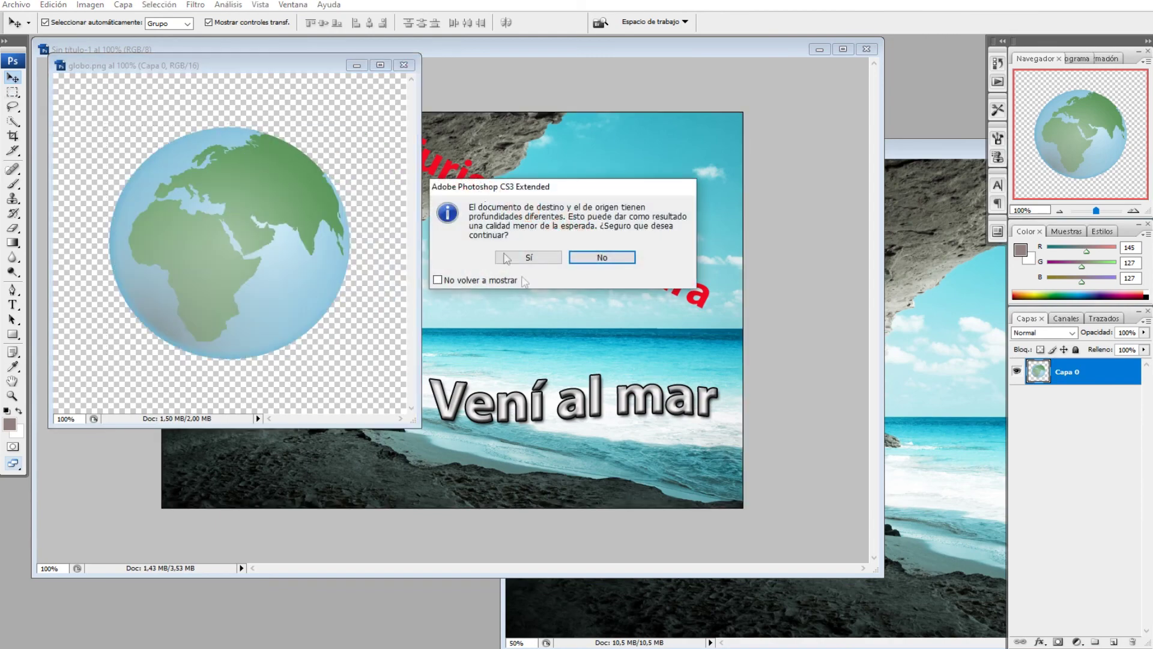
pyautogui.click(528, 258)
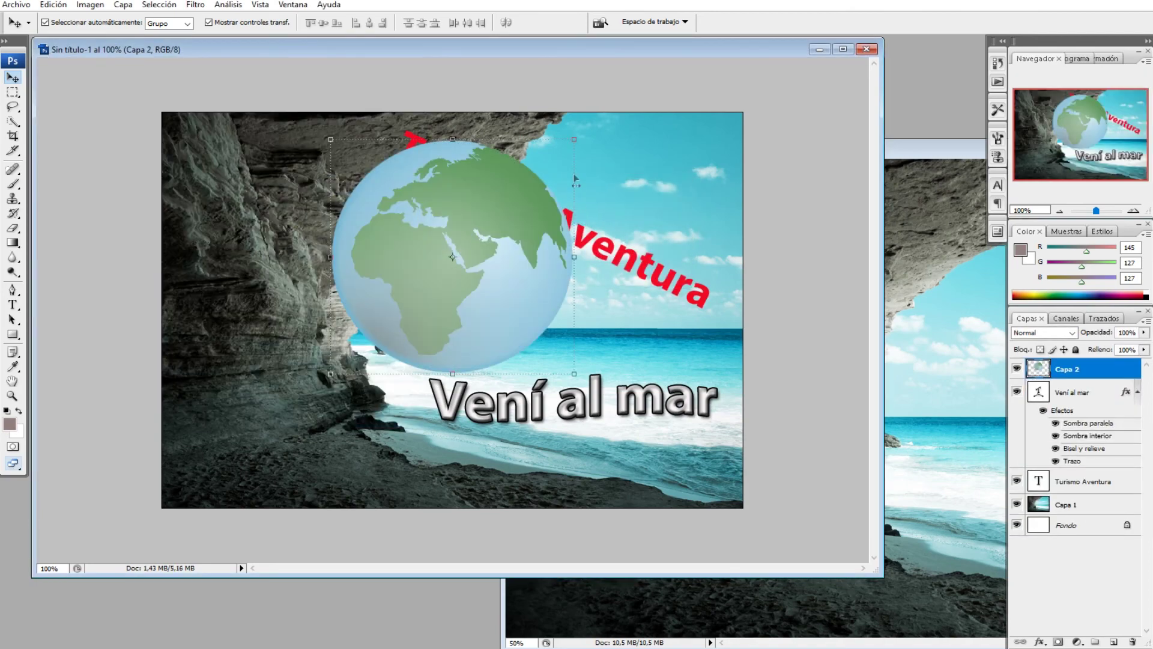
# - Scale the globe proportionally to 43.2% and move it onto the rock in the photo's upper-left corner
pyautogui.moveTo(574, 139); pyautogui.dragTo(435, 276)
pyautogui.click(252, 23)
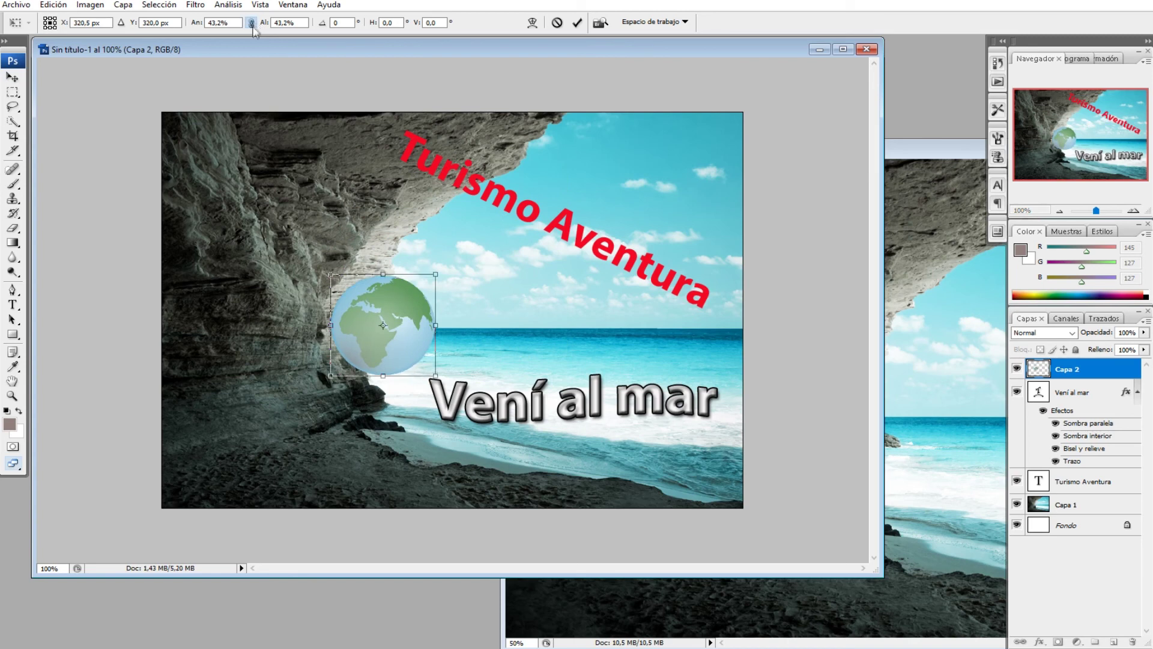
pyautogui.press('Return')
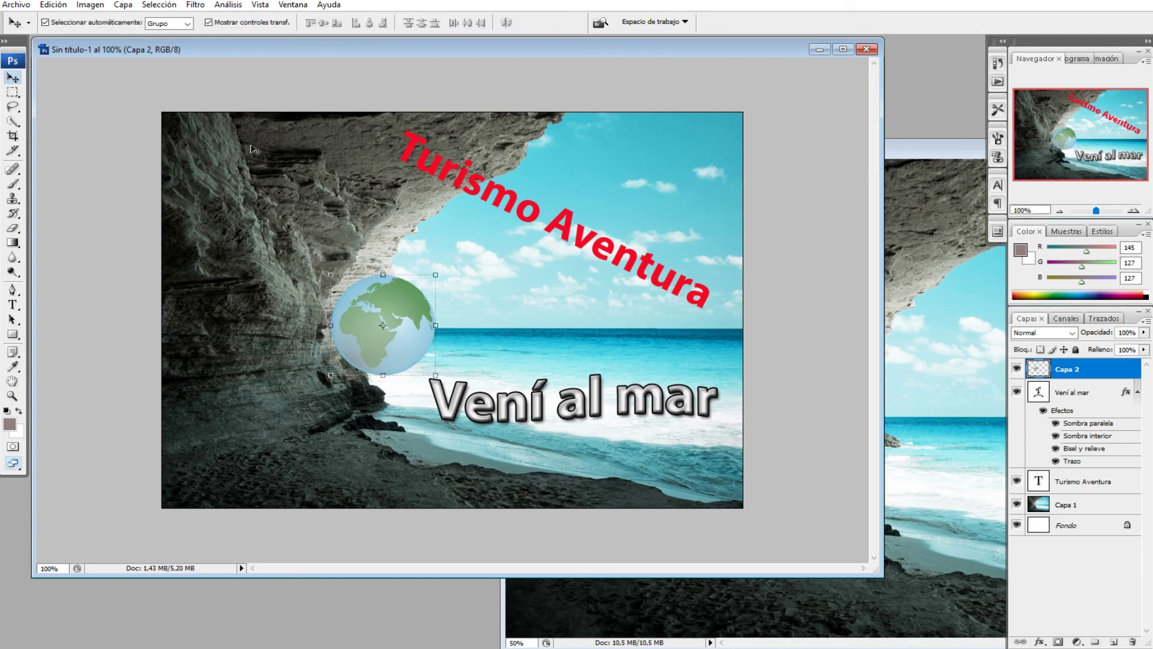
pyautogui.moveTo(396, 304); pyautogui.dragTo(242, 157)
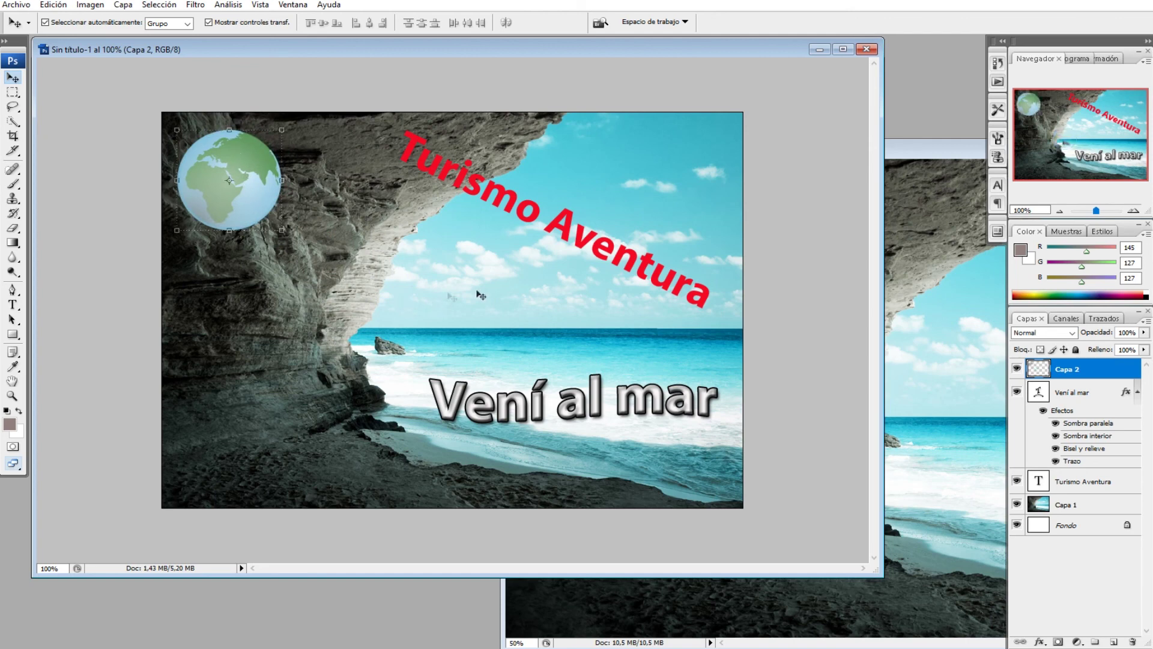
# - Lower the fill of the "Turismo Aventura" text layer to 58%, and deselect the layer
pyautogui.click(674, 414)
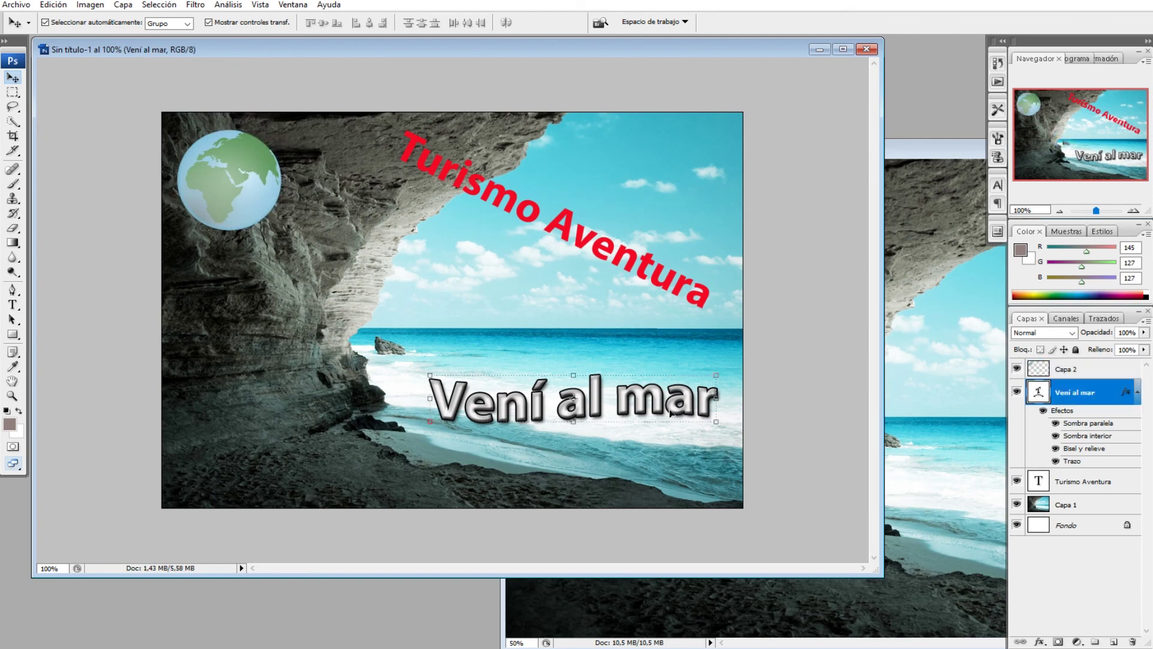
pyautogui.click(645, 272)
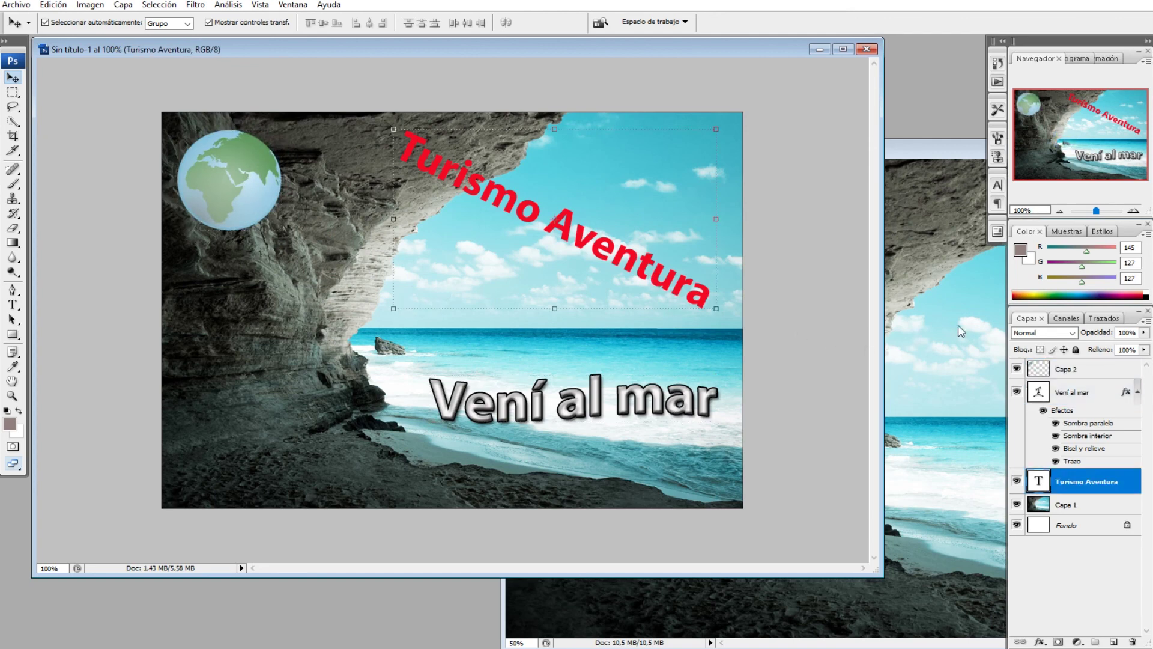
pyautogui.click(1145, 350)
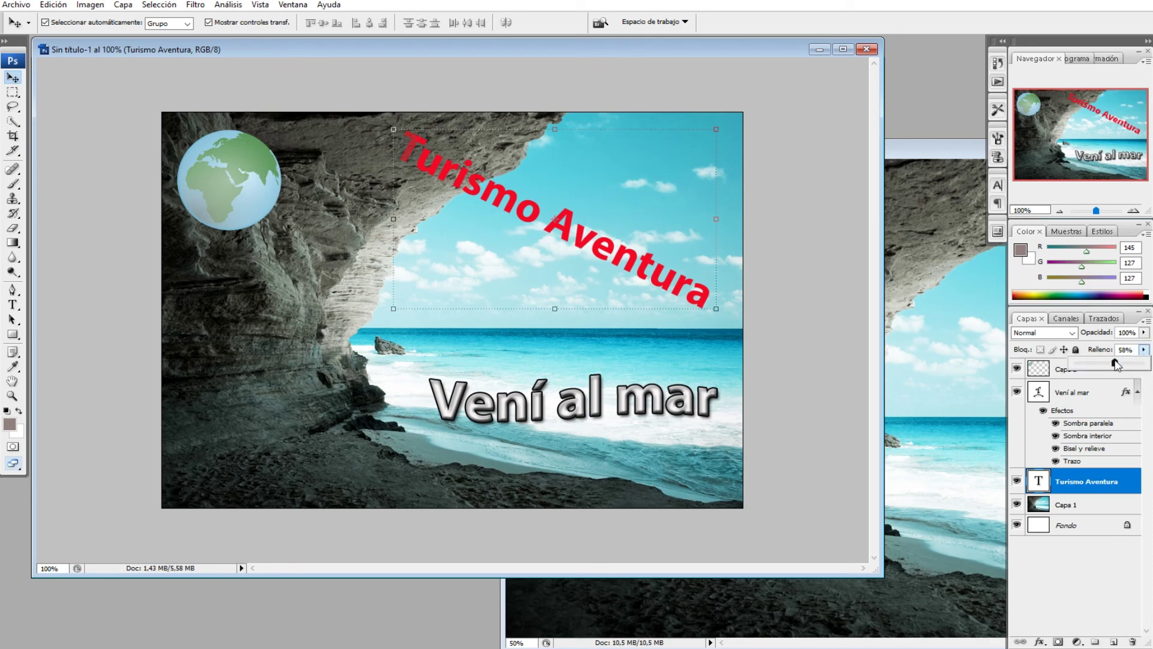
pyautogui.click(1115, 363)
pyautogui.click(1145, 352)
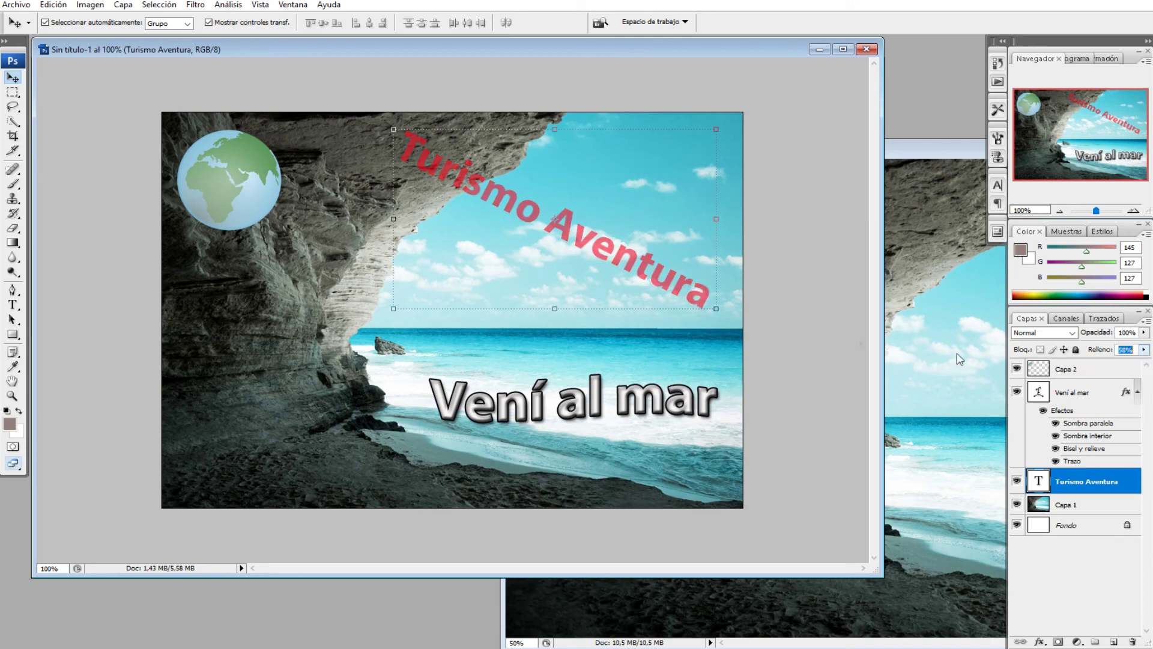
pyautogui.click(821, 365)
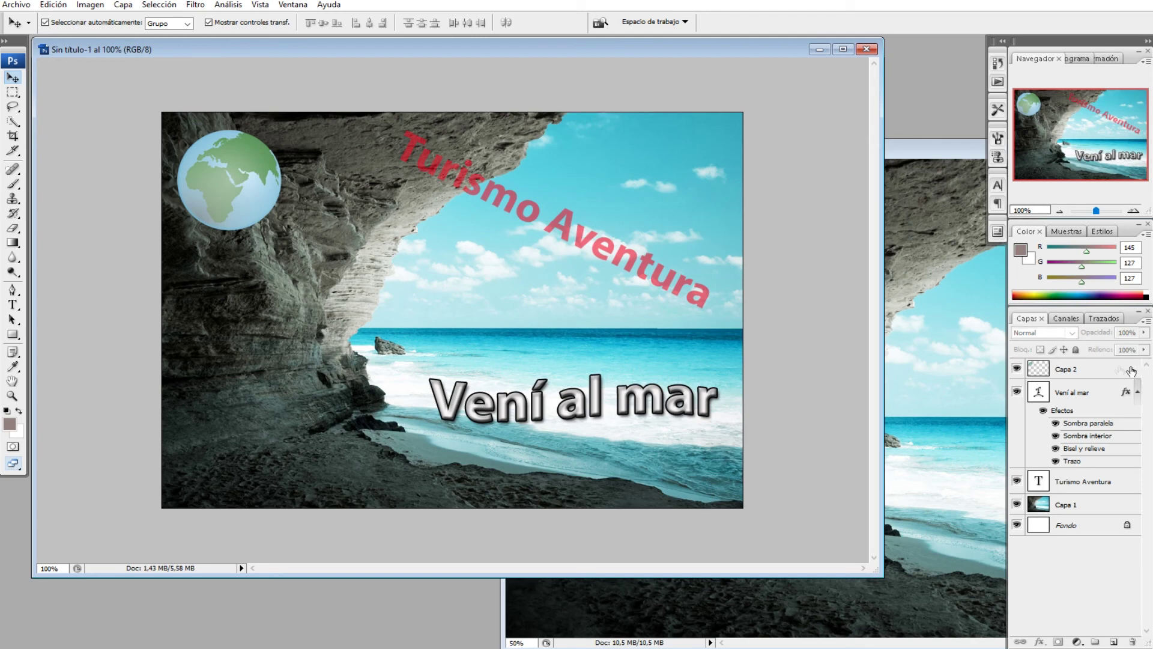
# - Give the globe a default Sombra paralela effect, trying Sombra interior and Resplandor exterior but leaving both off
pyautogui.click(239, 194)
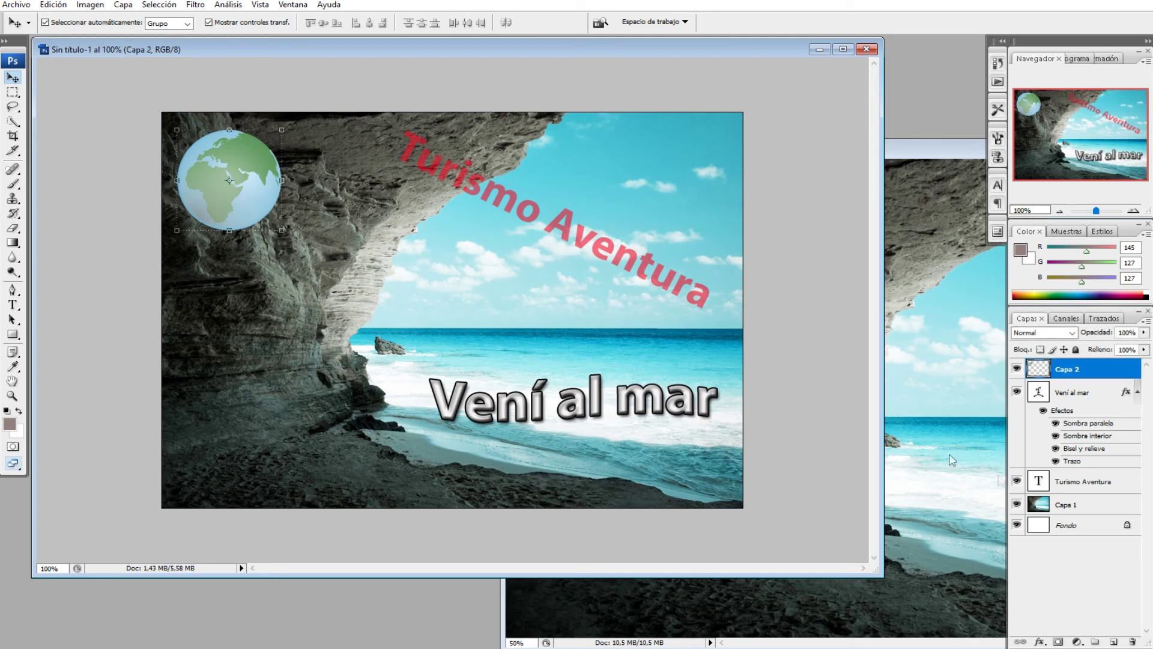
pyautogui.click(1041, 641)
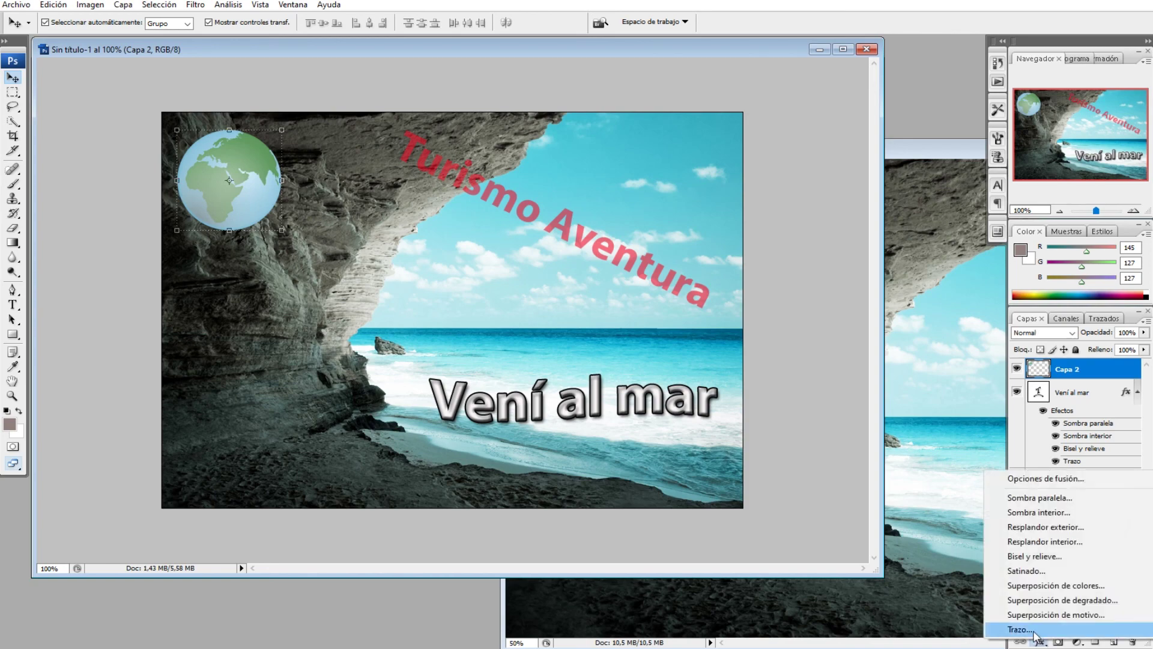
pyautogui.click(1046, 501)
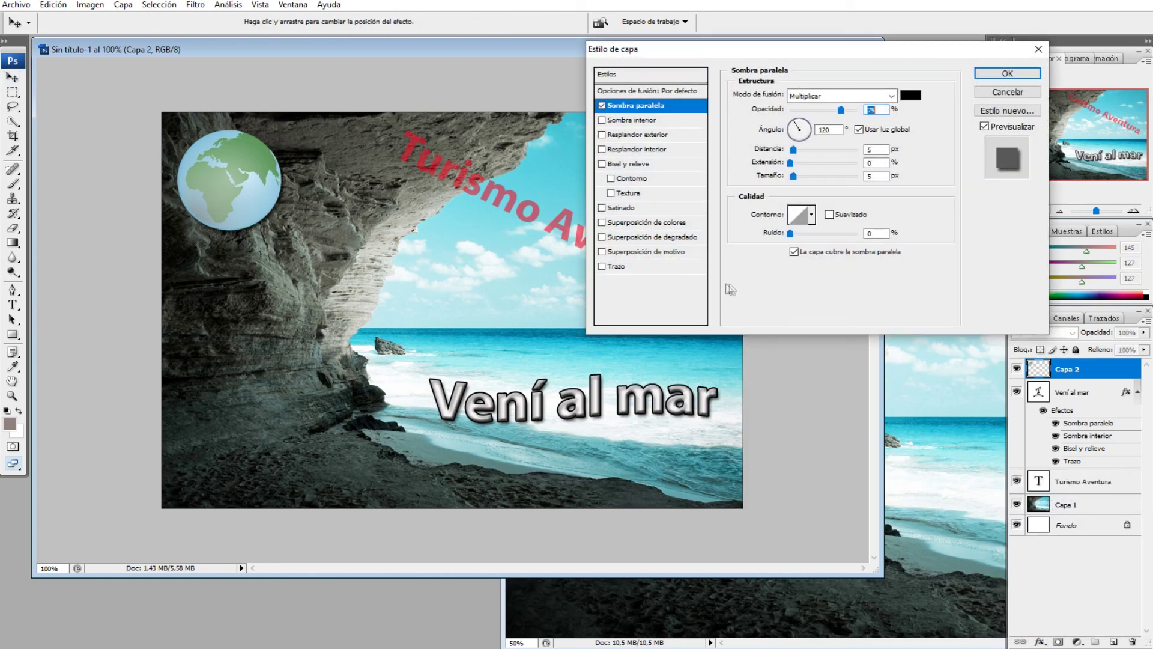
pyautogui.click(622, 122)
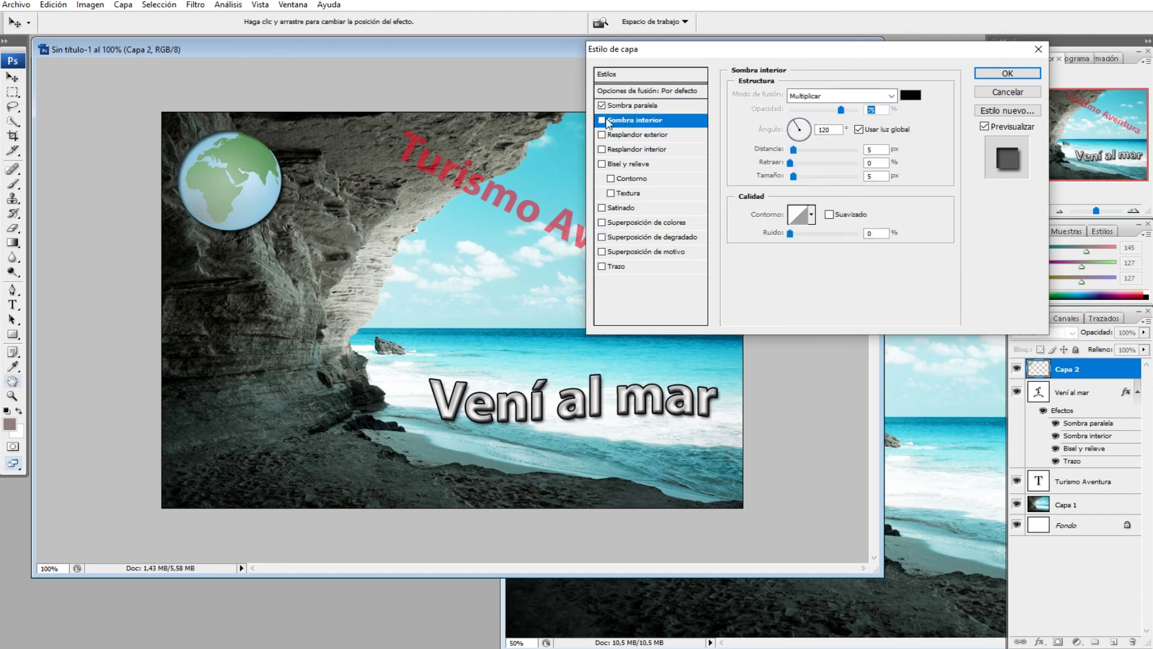
pyautogui.click(627, 135)
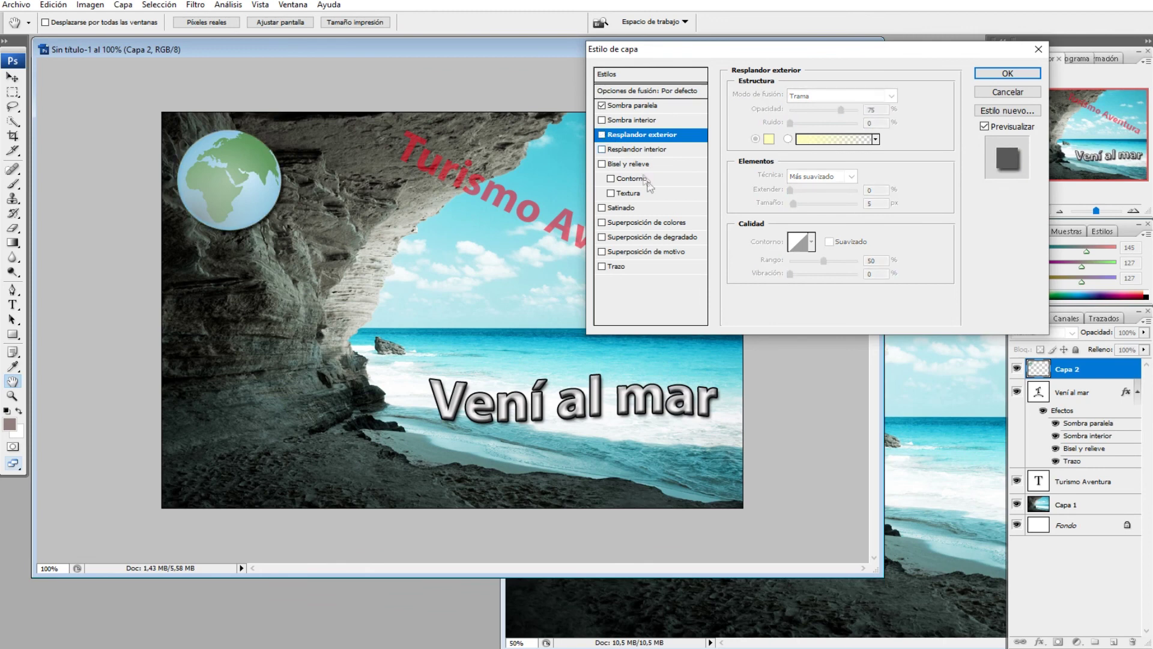
# - Add Bisel y relieve with Contorno to the globe, apply the styles, and move it into the sky at the photo's upper-right corner
pyautogui.click(632, 166)
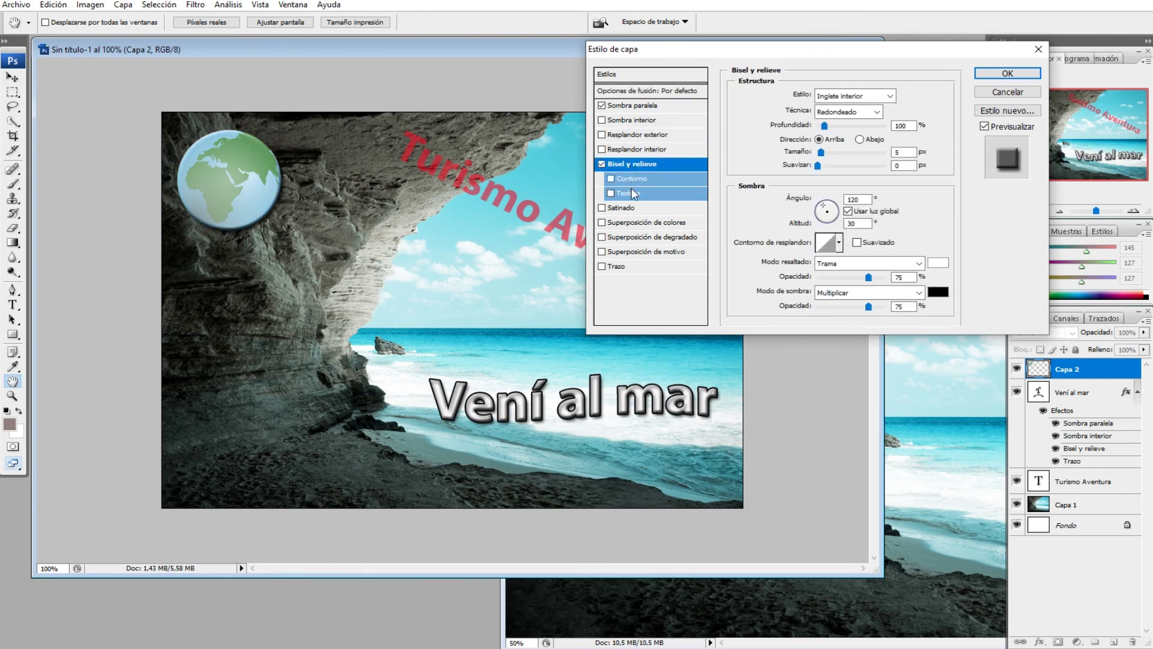
pyautogui.click(612, 178)
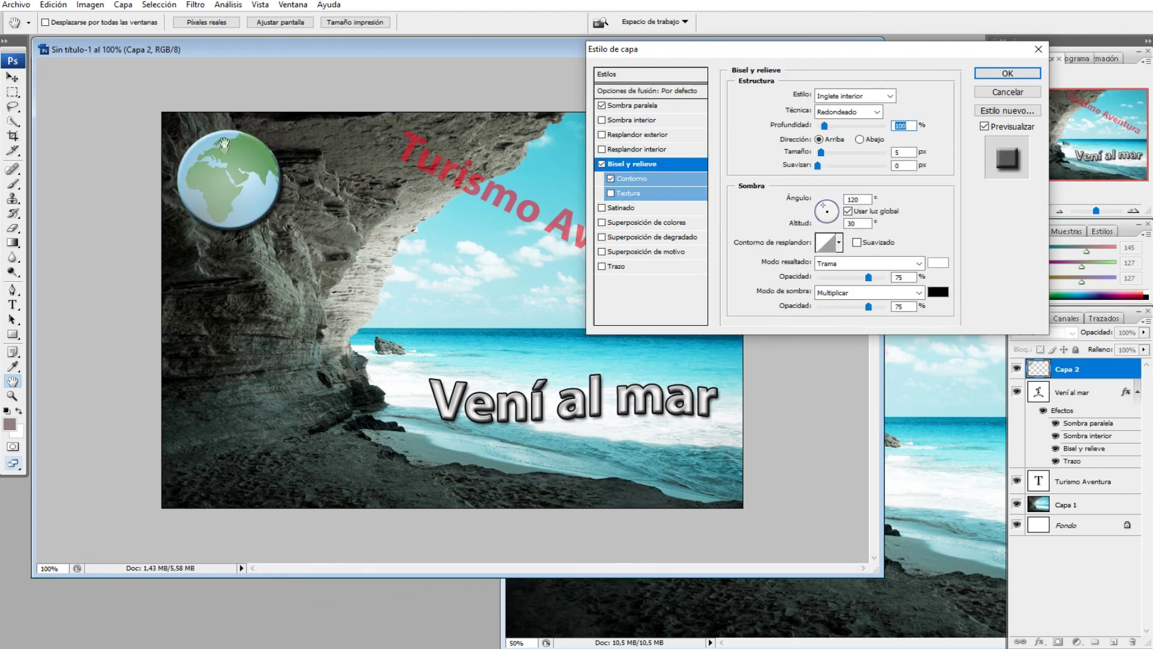
pyautogui.click(1007, 74)
pyautogui.moveTo(257, 174); pyautogui.dragTo(706, 162)
pyautogui.click(774, 267)
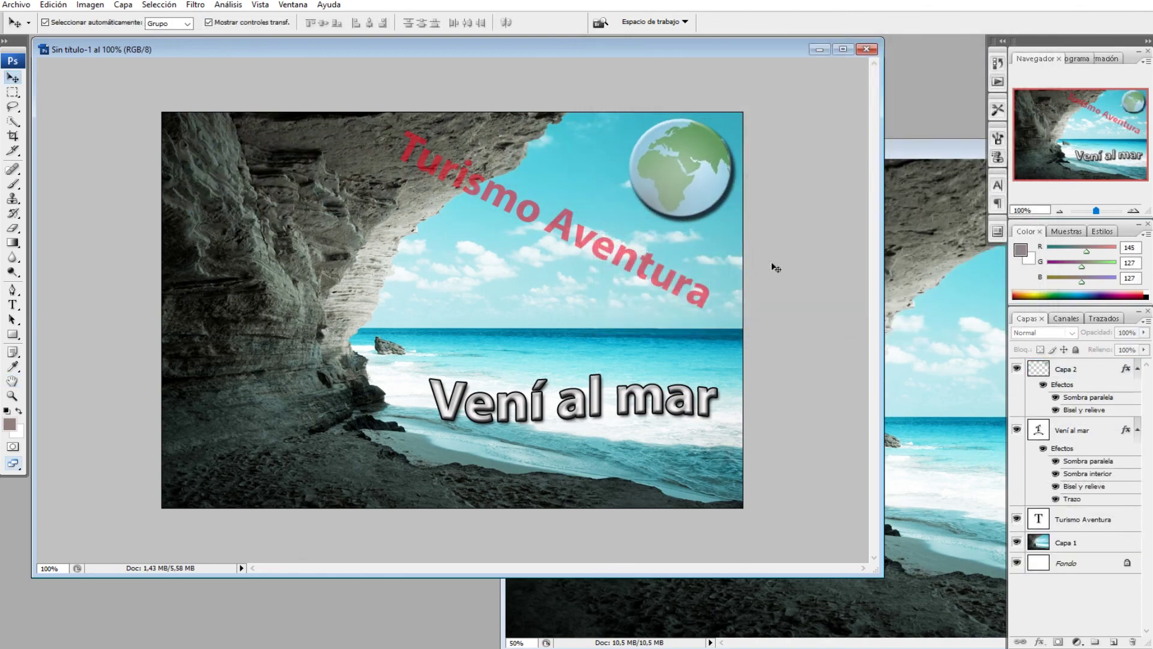